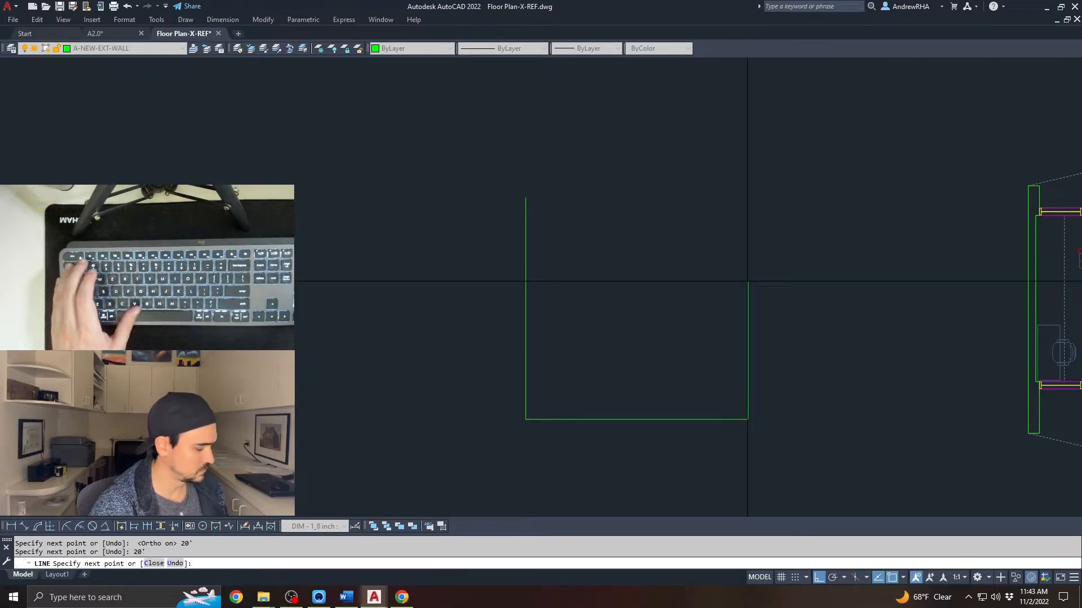
Finish the square outline by drawing its right side 20' long and closing it back to the starting corner
type("0'")
key("Return")
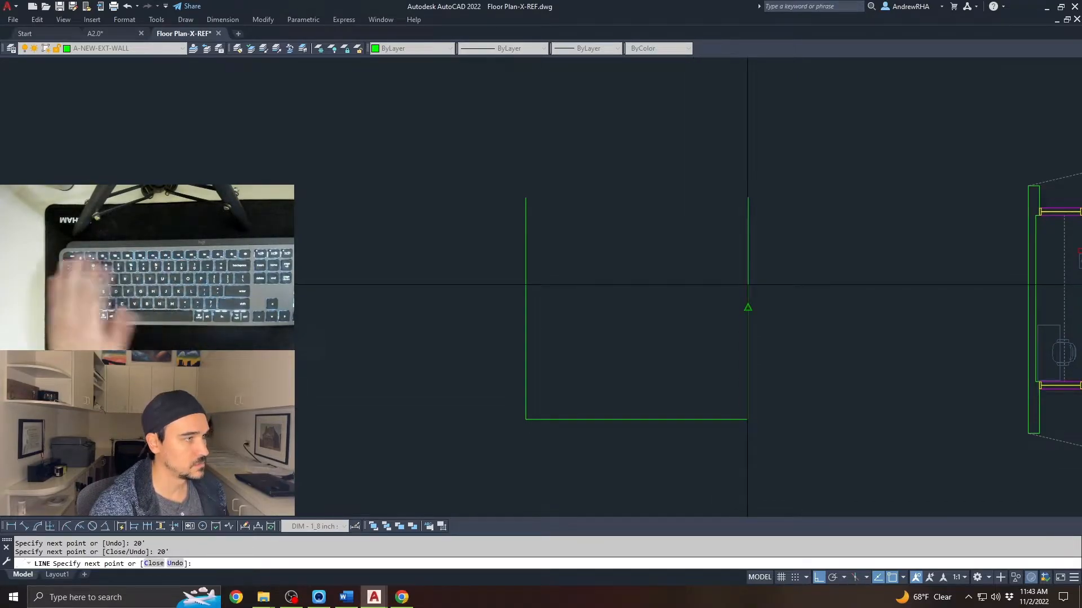
left_click(526, 197)
key("Escape")
type("o")
key("Return")
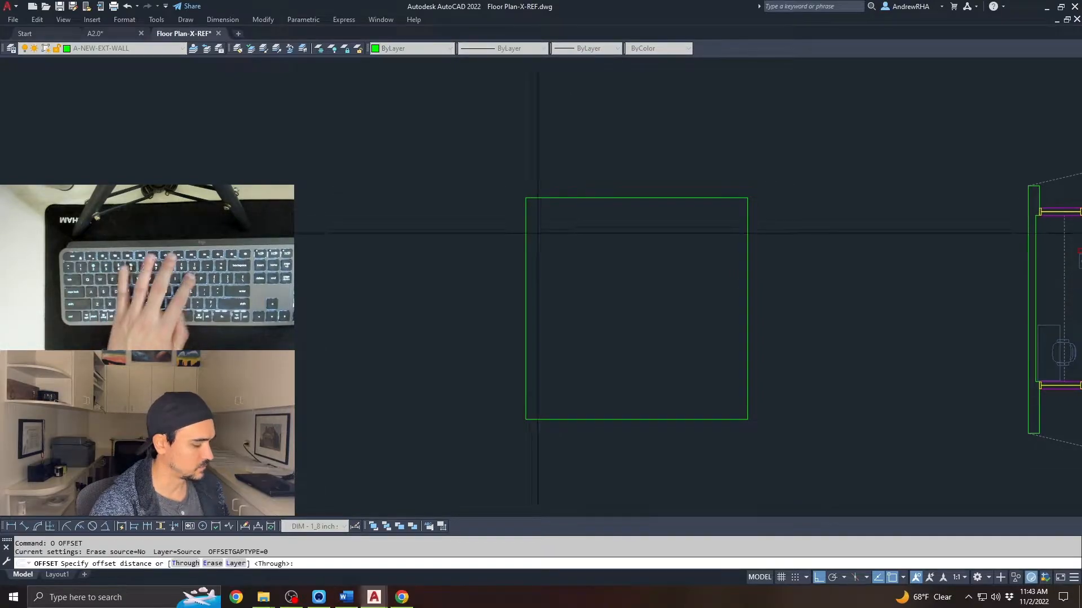
key("Escape")
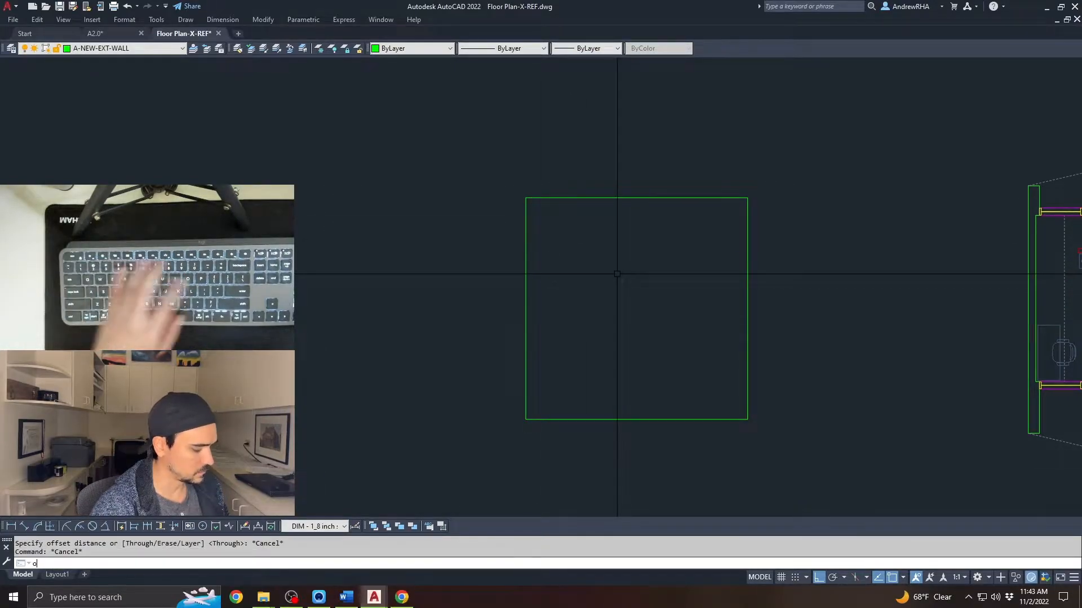
type("o")
key("Return")
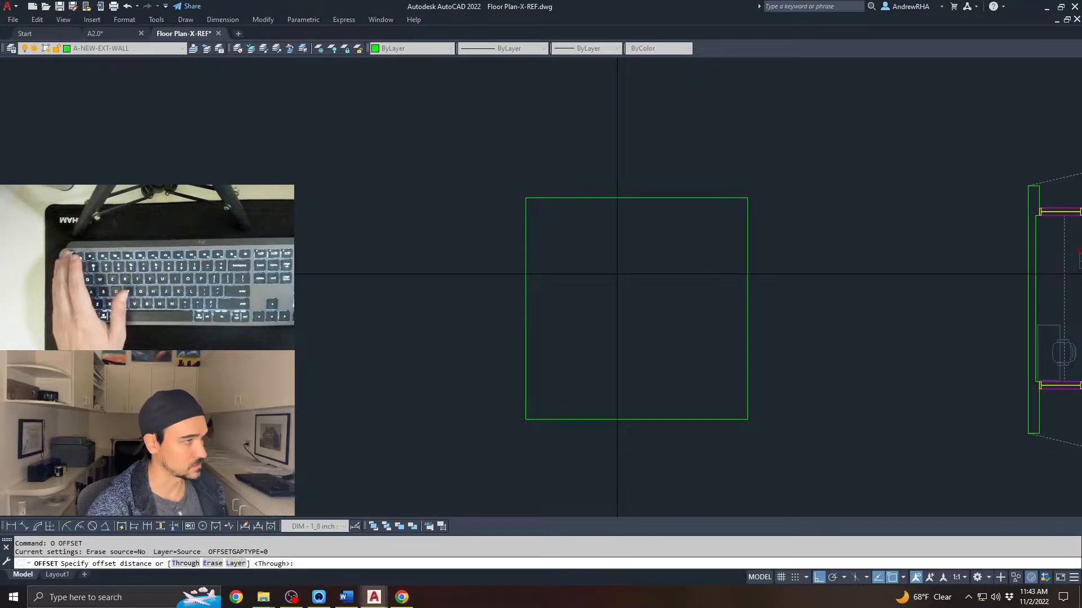
key("Escape")
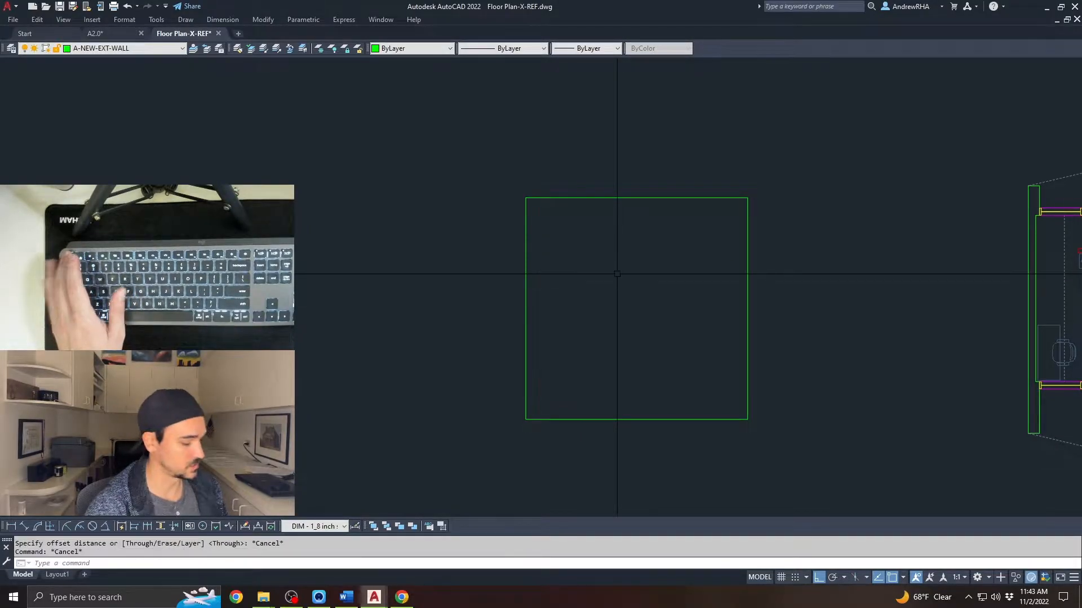
Offset all four sides of the square inward by 1.5"
type("o")
key("Return")
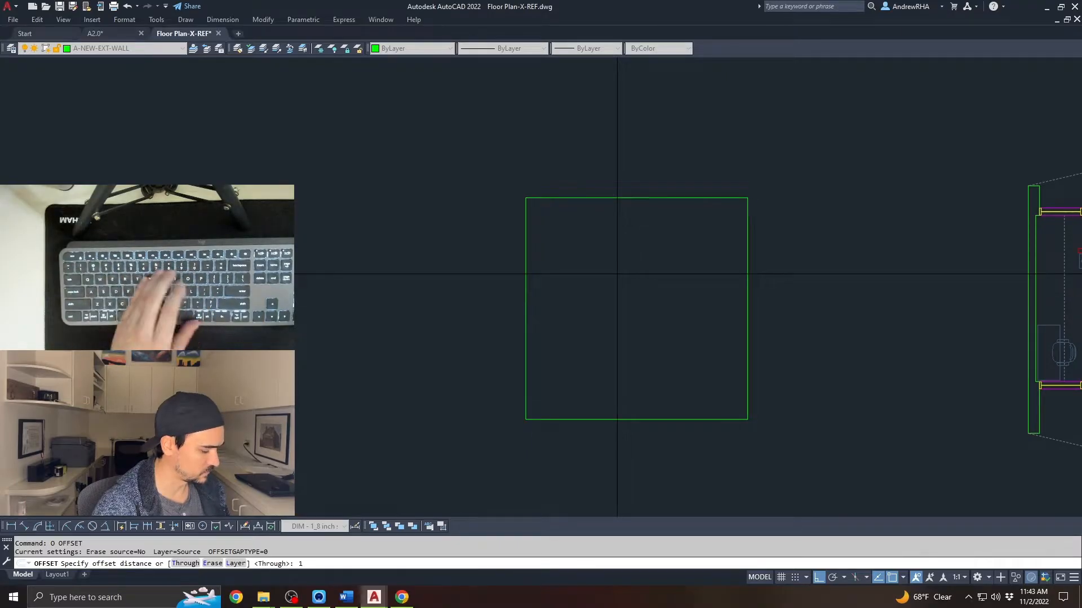
key("Return")
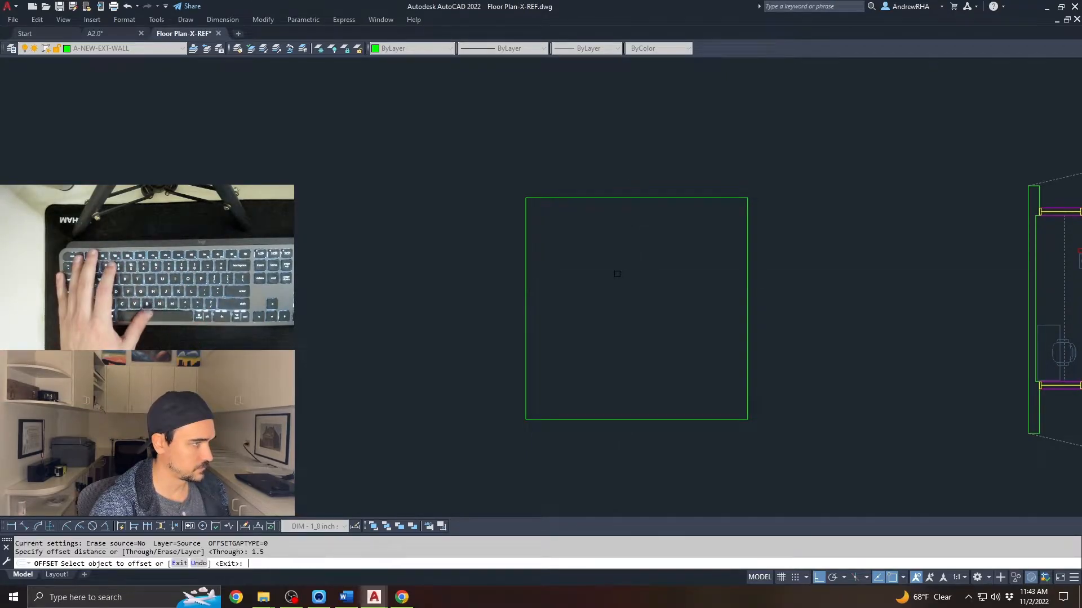
left_click(621, 198)
left_click(623, 235)
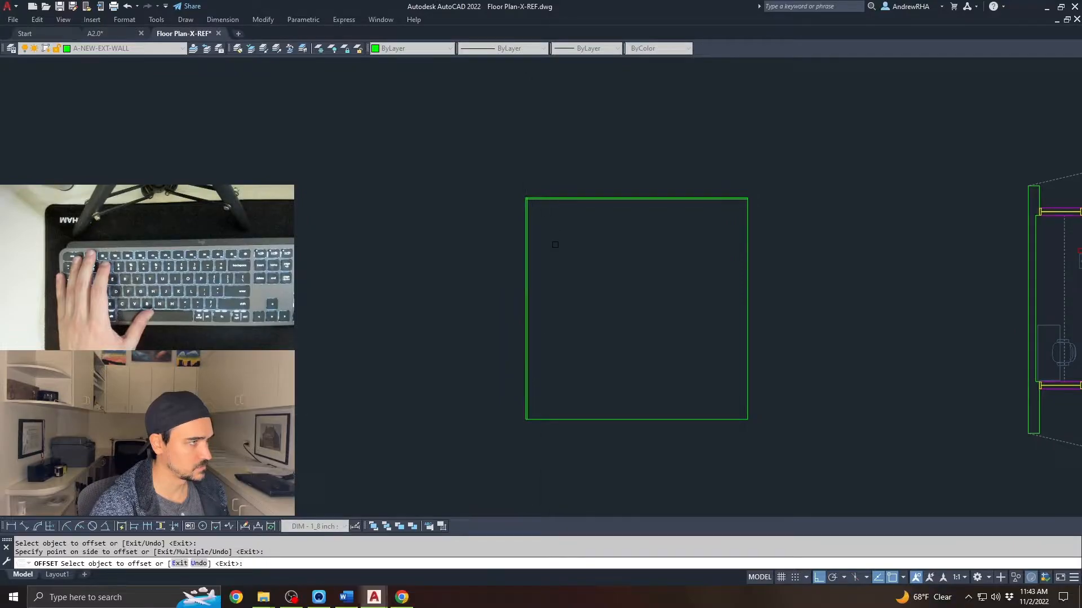
left_click(597, 418)
left_click(670, 404)
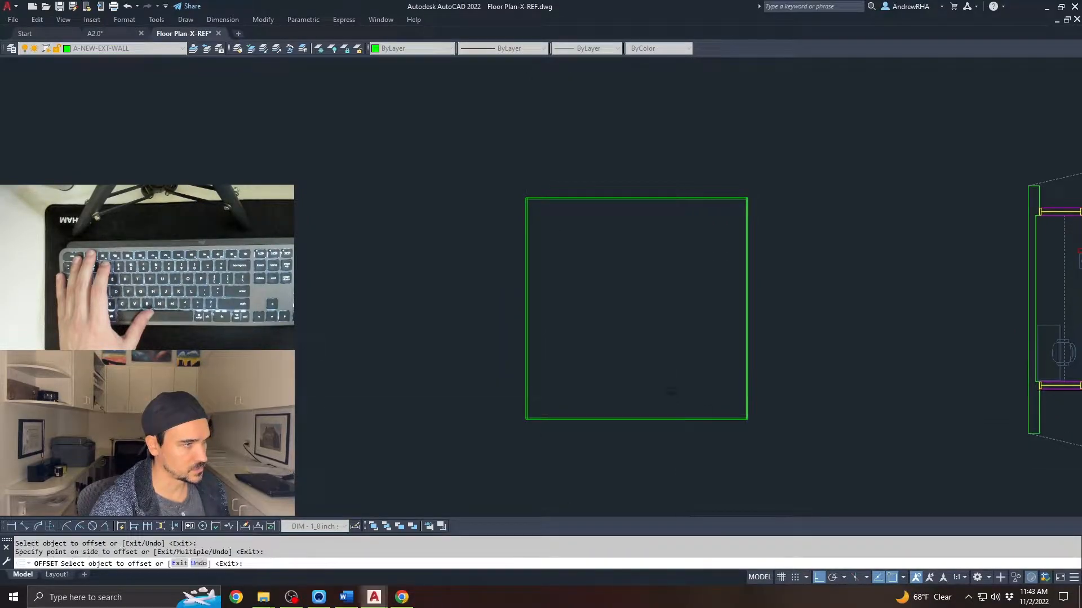
Offset the four inner lines of the square a further 5.5" inward to set the wall thickness
key("Escape")
type("o")
key("Return")
type("5.5")
key("Return")
scroll(612, 220, "up", 4)
left_click(635, 171)
left_click(313, 231)
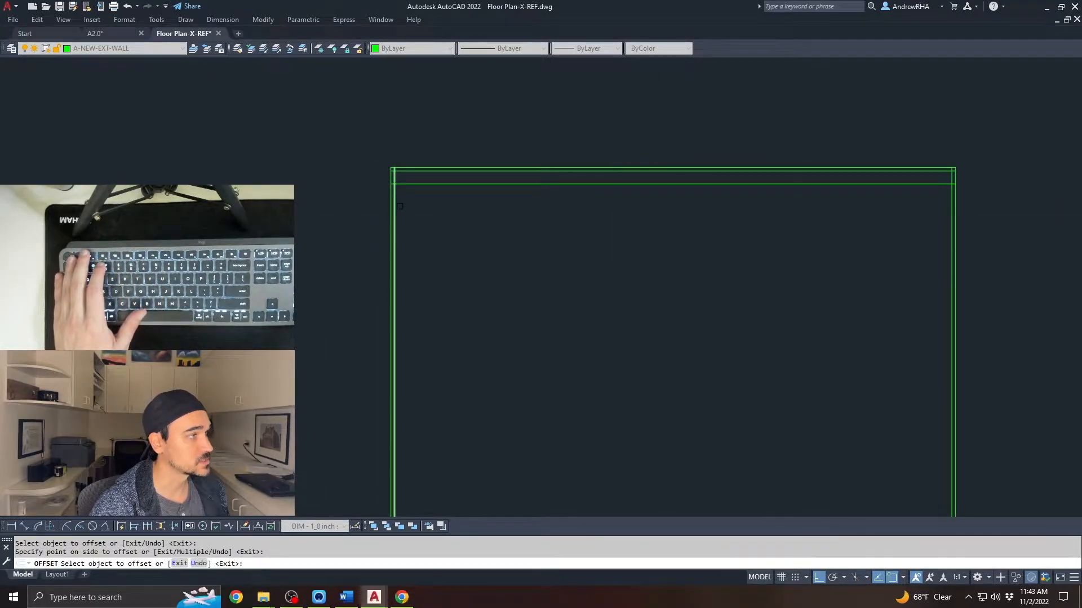
scroll(647, 169, "down", 3)
scroll(567, 315, "up", 5)
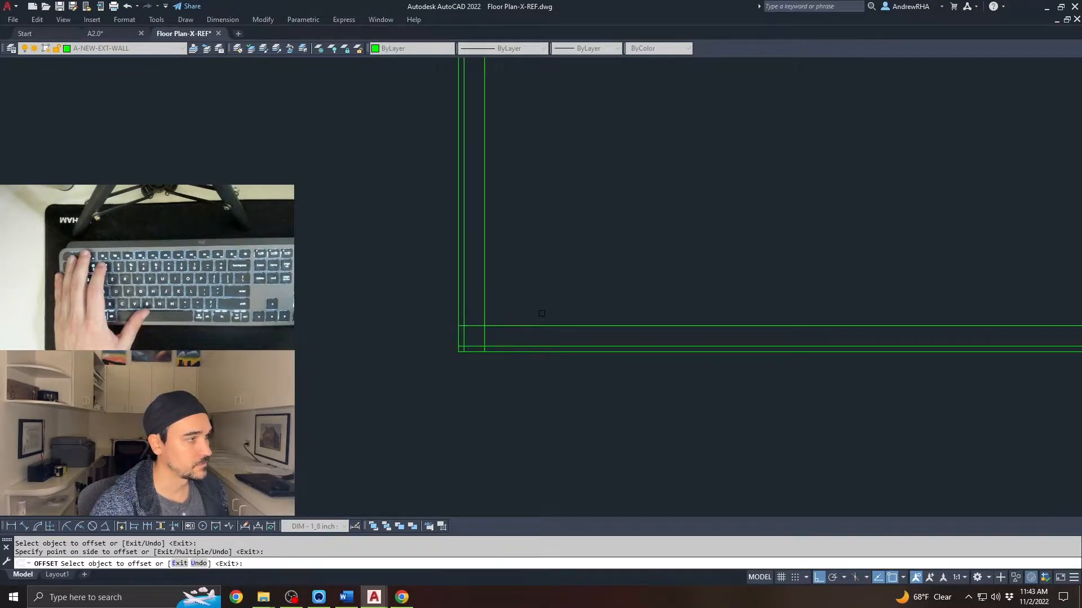
Offset the innermost lines of the bottom, left and right walls inward by 0.5"
key("Escape")
type("o")
key("Return")
type(".5")
key("Return")
left_click(519, 326)
left_click(496, 317)
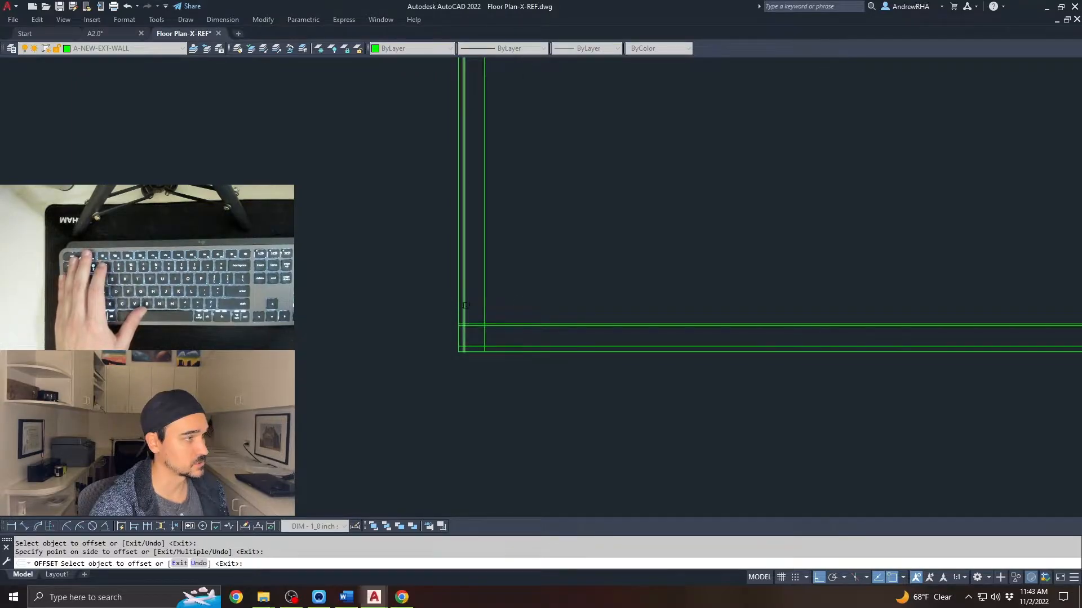
scroll(483, 302, "down", 2)
scroll(931, 306, "up", 2)
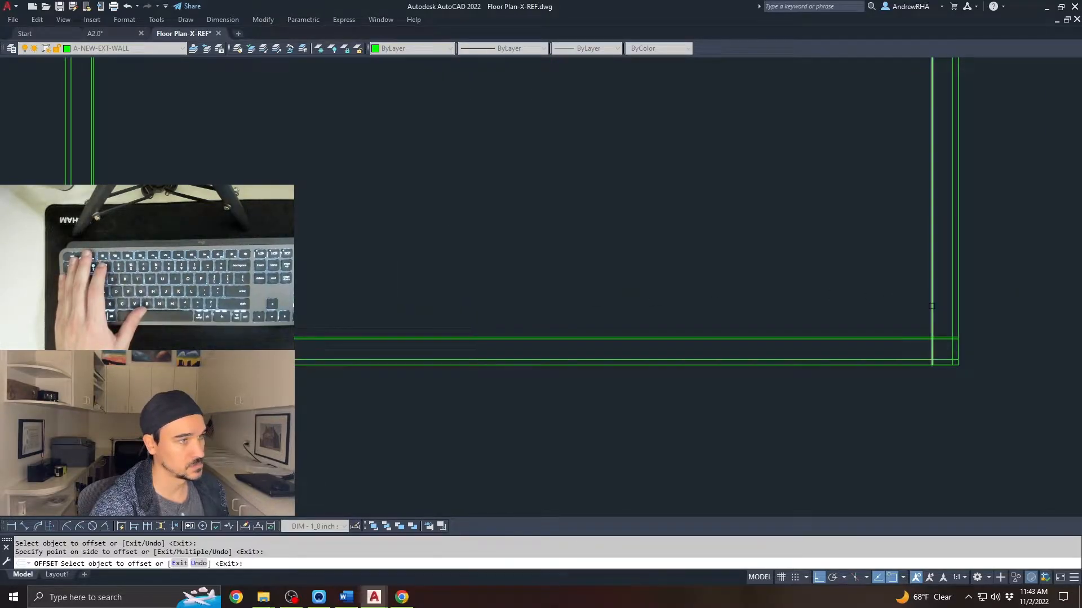
key("Escape")
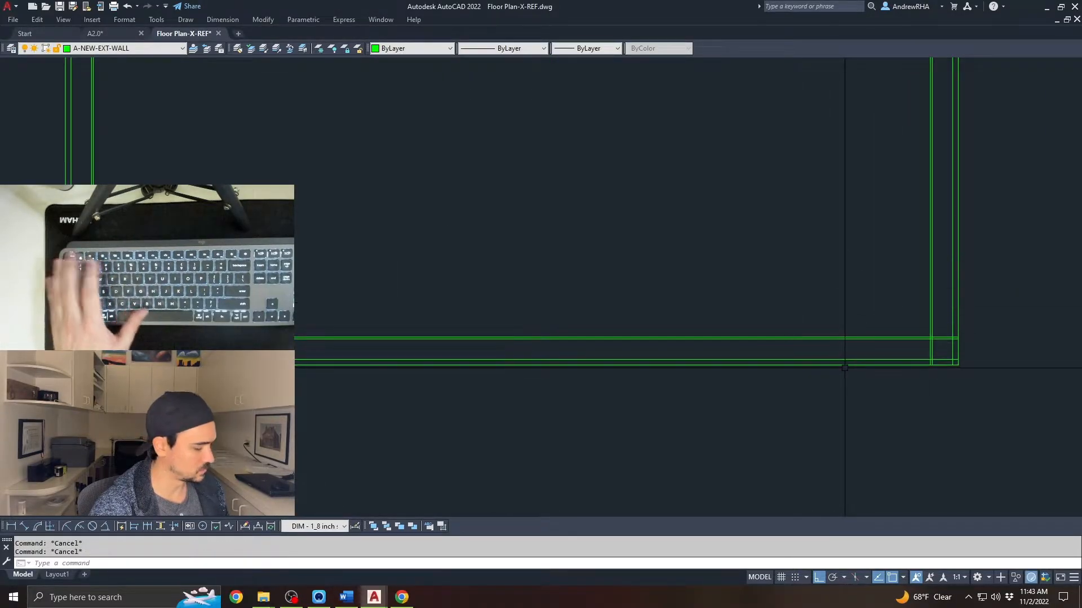
Fillet the three pairs of crossing inner wall lines at the square's lower-right corner with a zero radius
type("f")
key("Return")
scroll(958, 349, "up", 3)
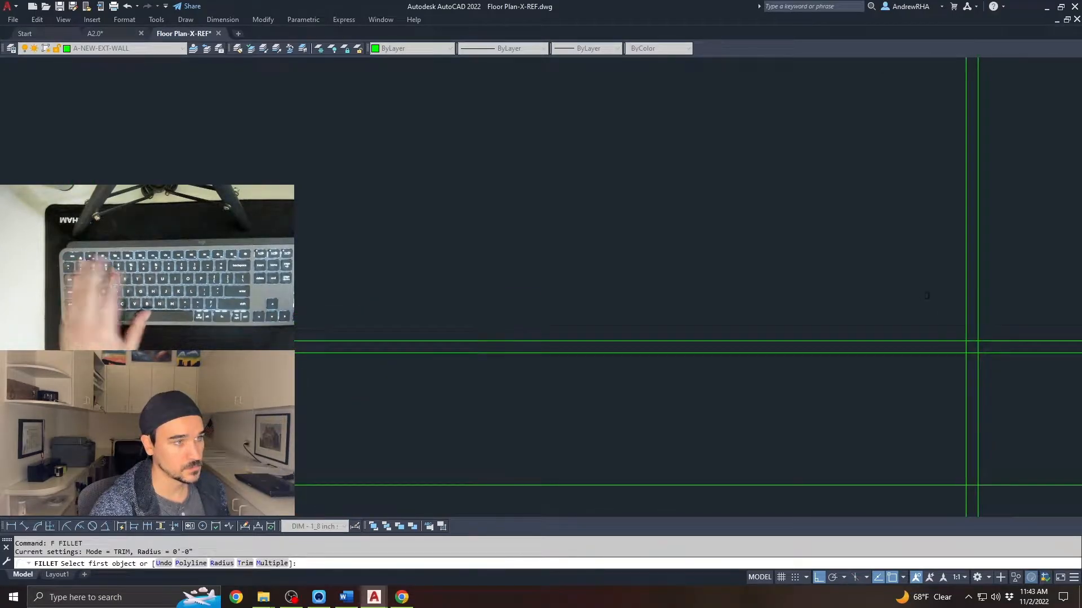
left_click(964, 332)
left_click(964, 341)
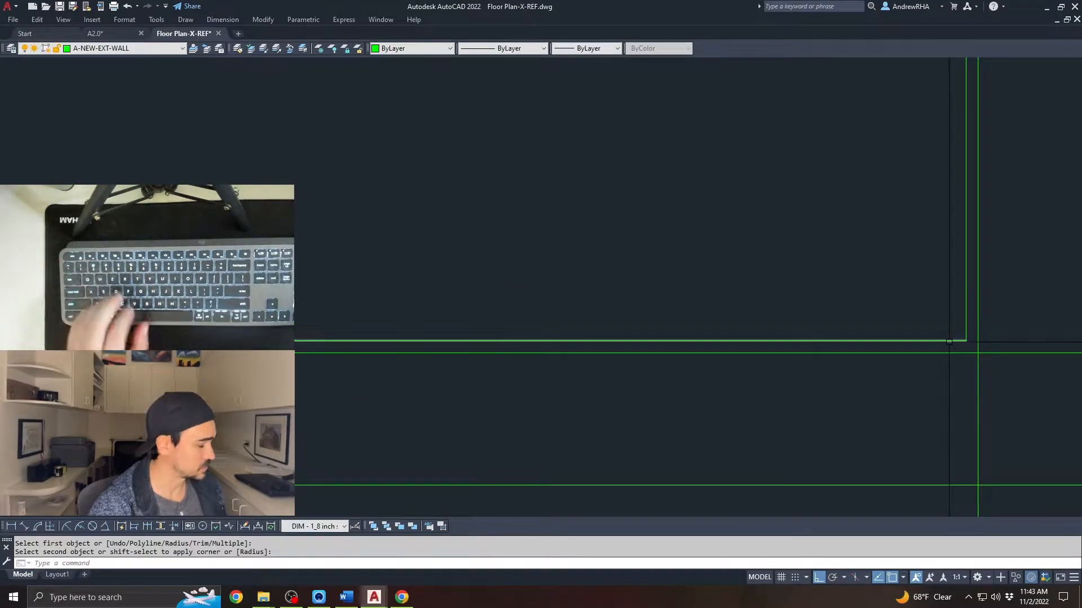
key("space")
left_click(960, 353)
left_click(977, 361)
key("space")
scroll(902, 383, "down", 3)
left_click(892, 388)
left_click(912, 369)
Fillet the three pairs of crossing inner wall lines at the square's lower-left corner with a zero radius
scroll(733, 374, "down", 5)
middle_click_drag(582, 359, 906, 325)
scroll(510, 336, "up", 7)
key("space")
left_click(672, 276)
left_click(650, 260)
key("space")
left_click(664, 283)
left_click(642, 260)
key("space")
left_click(566, 365)
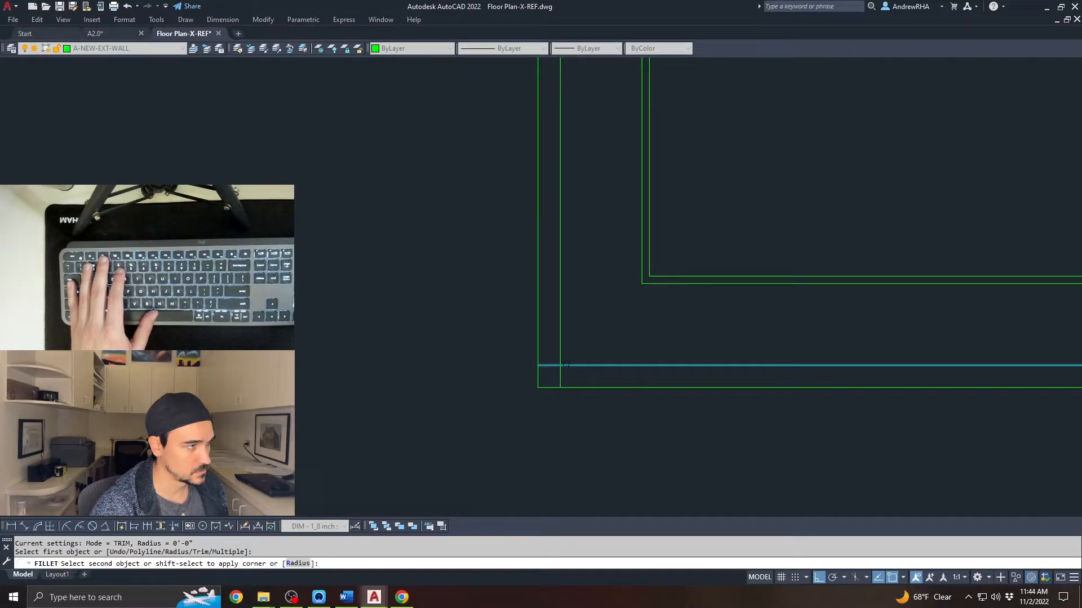
left_click(558, 352)
scroll(607, 247, "down", 7)
middle_click_drag(606, 207, 550, 494)
scroll(552, 250, "up", 7)
middle_click_drag(552, 250, 527, 360)
key("space")
left_click(592, 252)
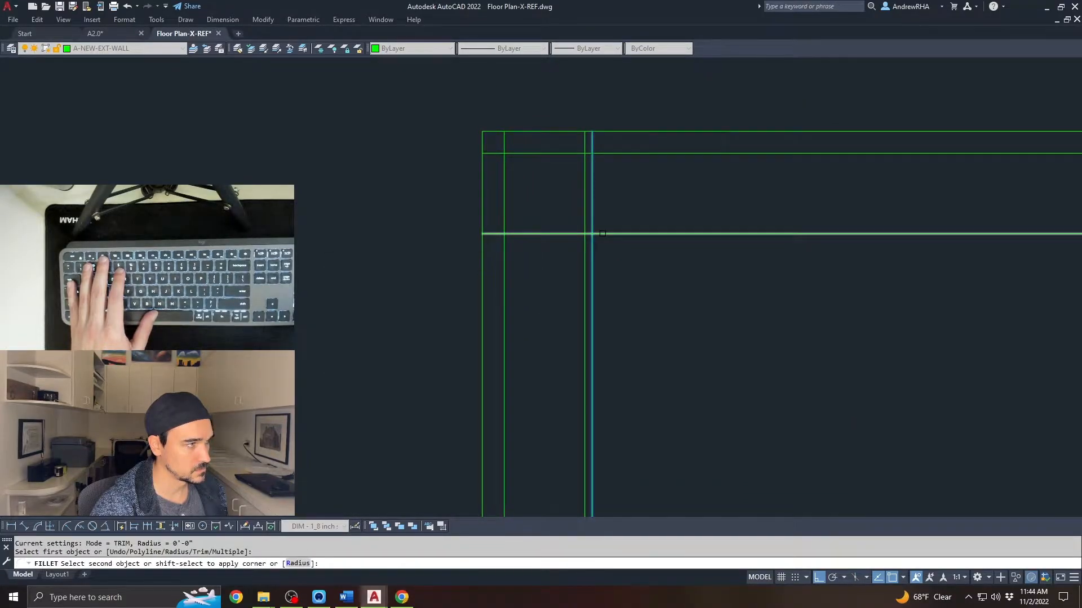
key("Escape")
key("Escape")
Offset the innermost line of the top wall inward by 1/2"
type("o")
key("space")
key("space")
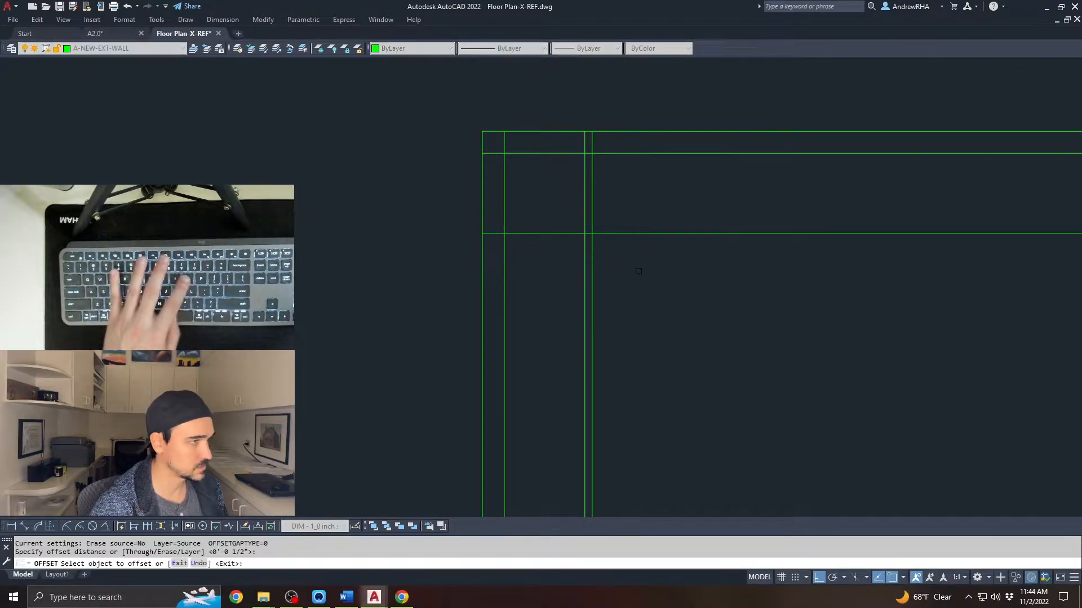
left_click(646, 234)
left_click(650, 274)
key("Escape")
Fillet the three pairs of crossing inner wall lines at the square's upper-left corner with a zero radius
type("f")
key("space")
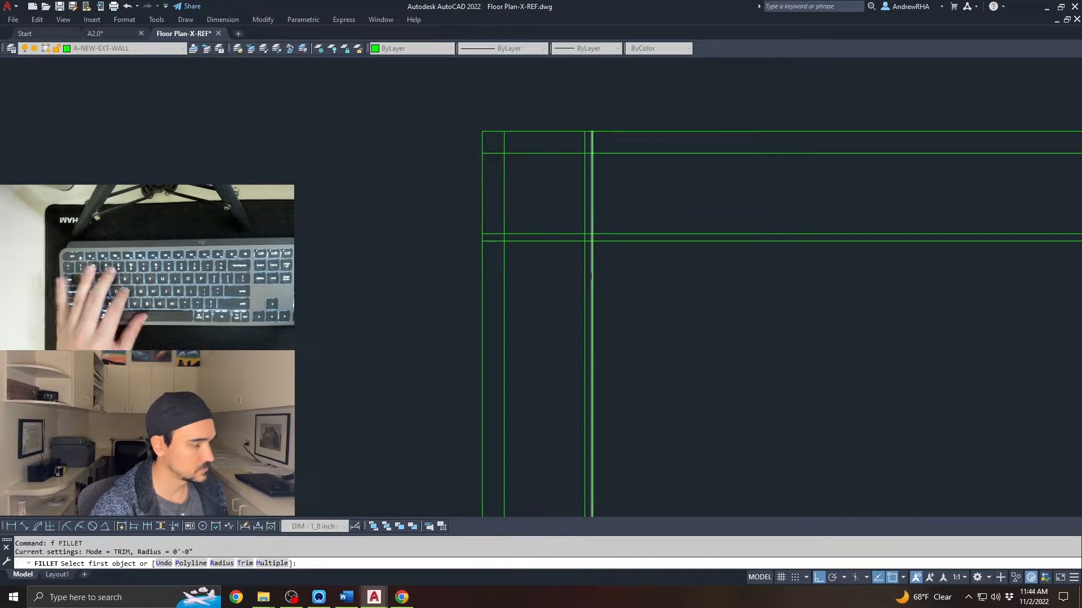
left_click(612, 241)
left_click(593, 253)
key("space")
left_click(605, 234)
left_click(585, 248)
key("space")
left_click(505, 169)
left_click(526, 153)
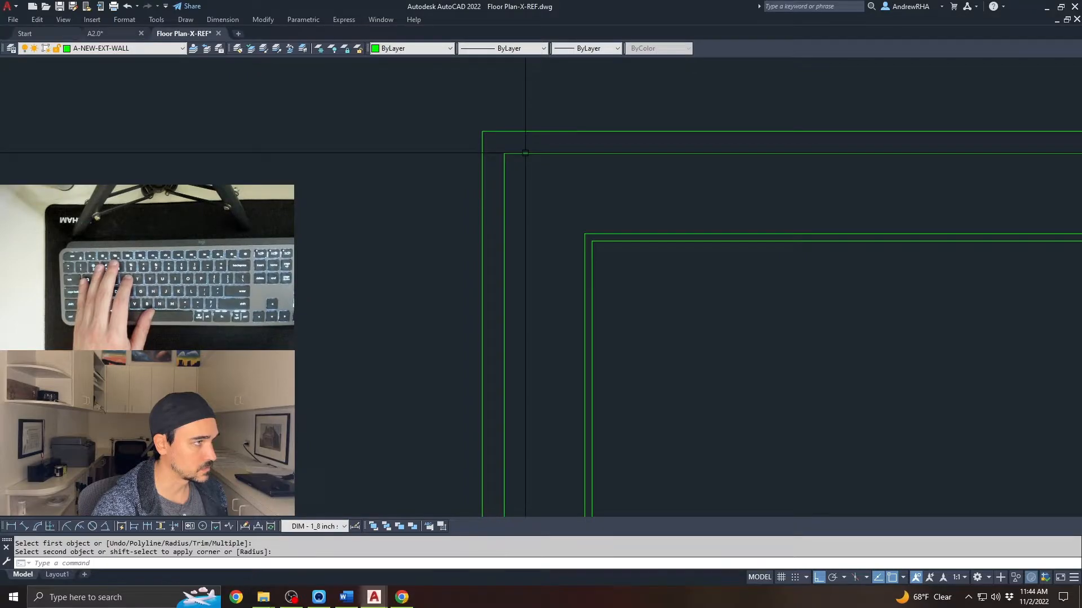
Fillet the three pairs of crossing inner wall lines at the square's upper-right corner with a zero radius
scroll(648, 230, "down", 8)
key("Escape")
middle_click_drag(924, 222, 584, 215)
scroll(623, 209, "up", 7)
scroll(625, 307, "up", 4)
key("space")
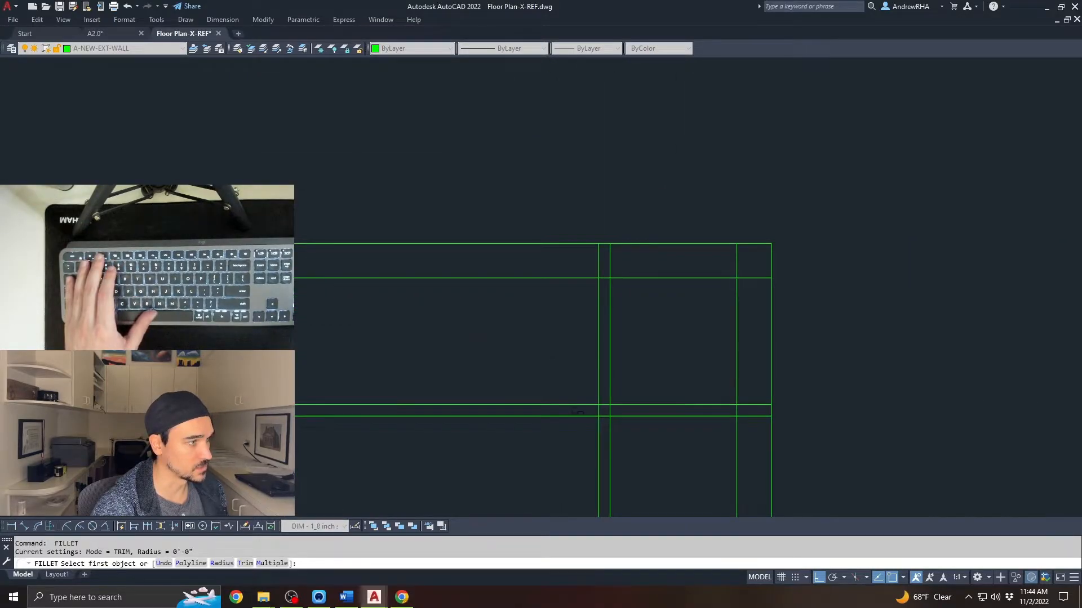
left_click(611, 414)
left_click(603, 404)
key("space")
left_click(714, 278)
left_click(734, 304)
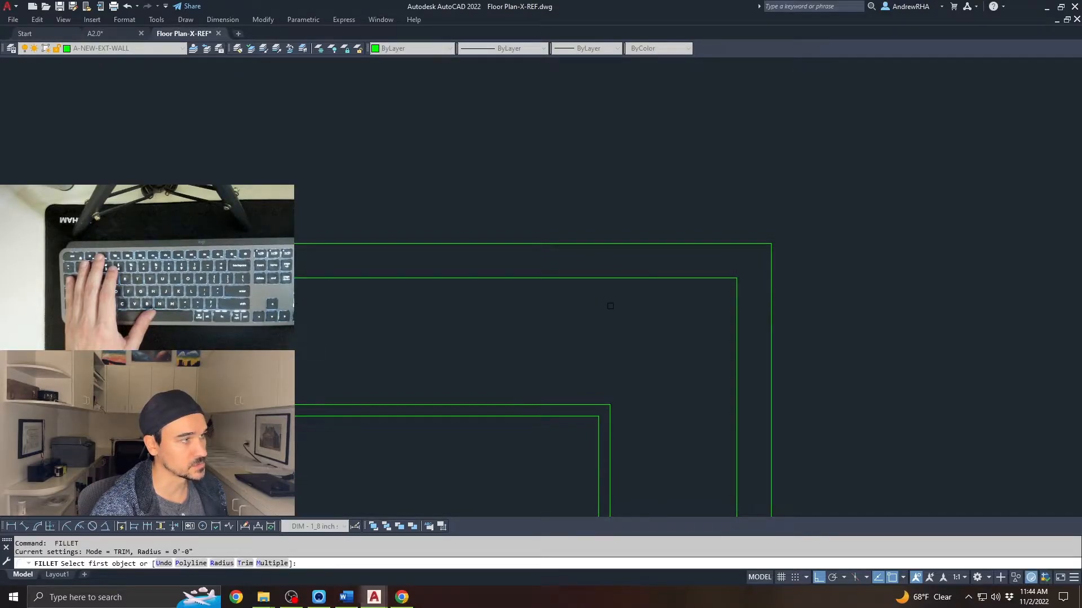
key("space")
key("Escape")
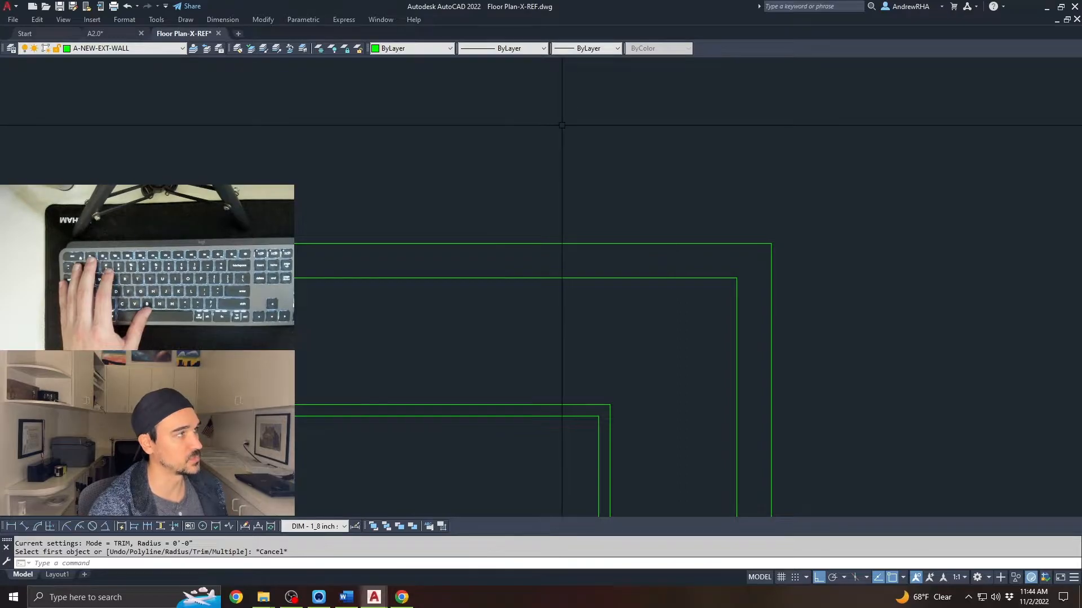
Look over the whole square wall outline, checking its layered lines and corners
scroll(581, 176, "down", 6)
scroll(619, 213, "down", 2)
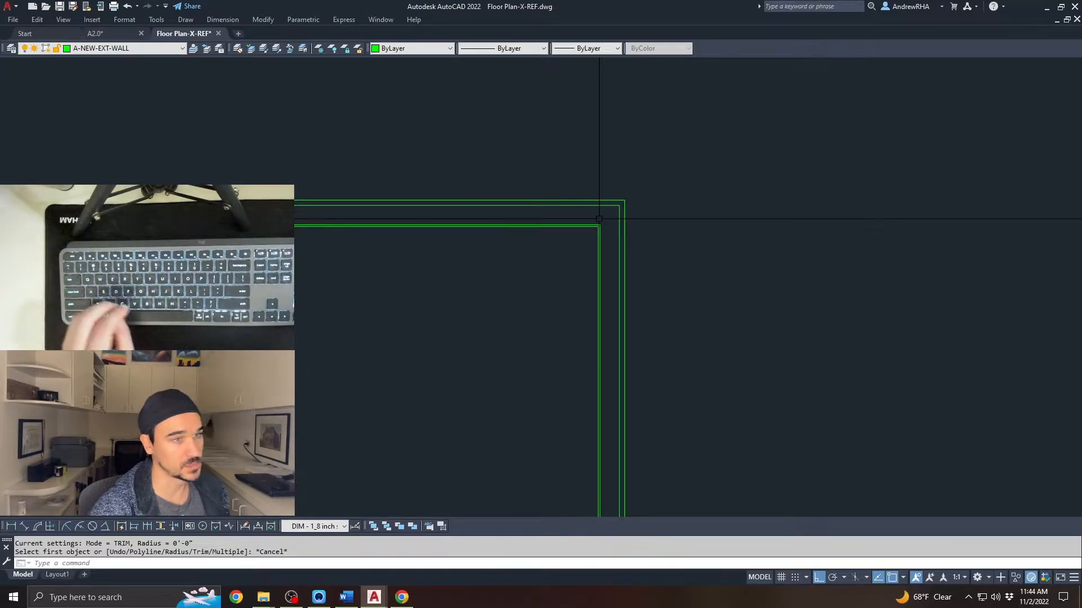
scroll(499, 279, "down", 6)
middle_click_drag(489, 283, 533, 233)
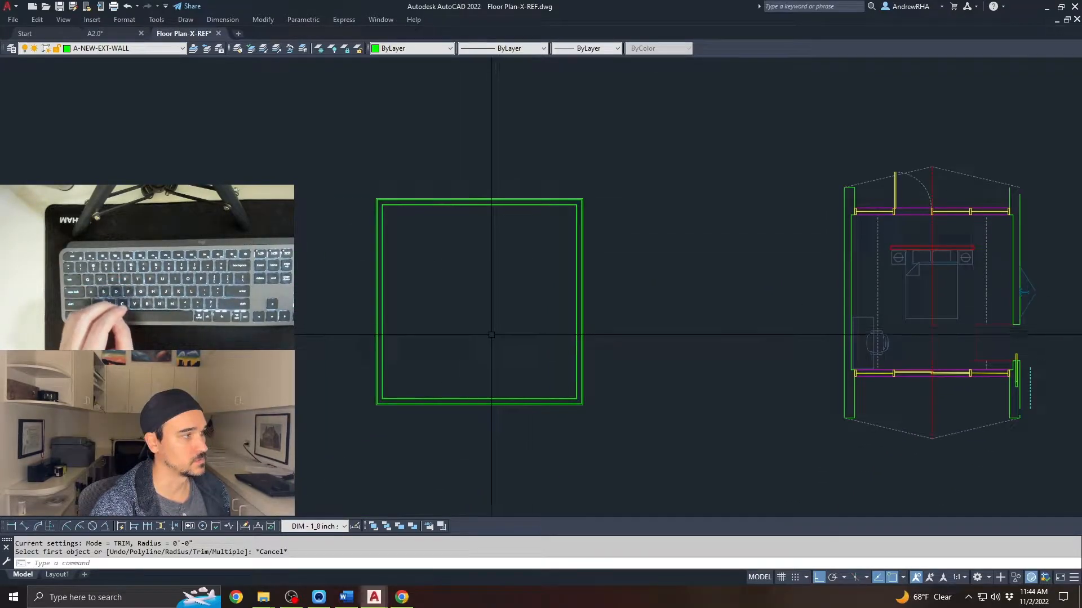
scroll(491, 335, "up", 2)
key("Escape")
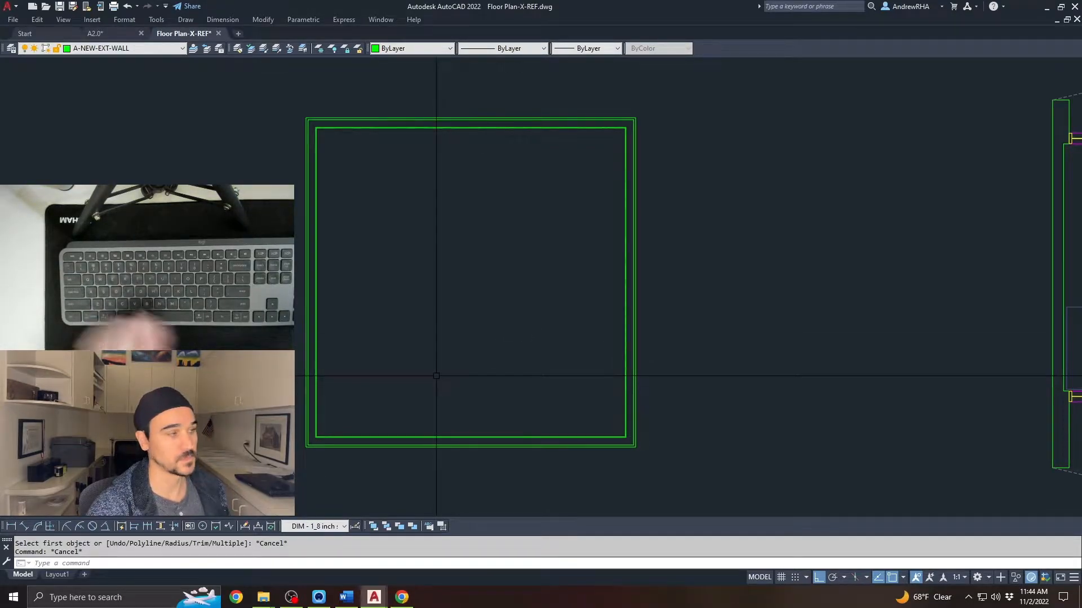
middle_click_drag(437, 375, 483, 347)
key("Escape")
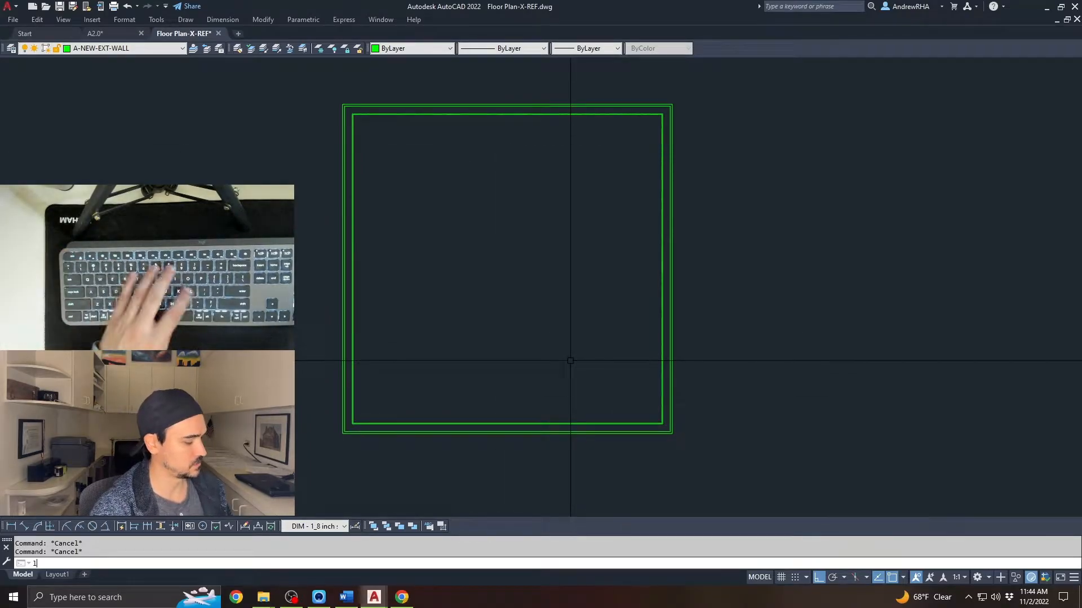
Draw a vertical line from the midpoint of the bottom wall's outer edge up through the wall
type("l")
key("Return")
scroll(455, 431, "up", 4)
key("Escape")
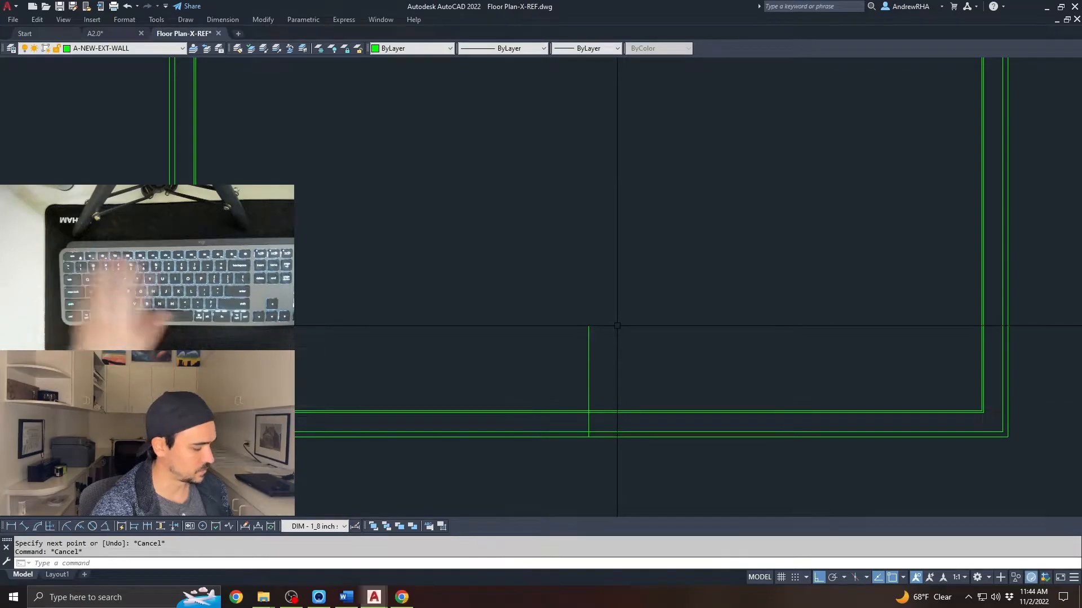
Offset the vertical center line 8' to each side to mark the opening edges in the bottom wall
type("o")
key("Return")
type("8")
key("Return")
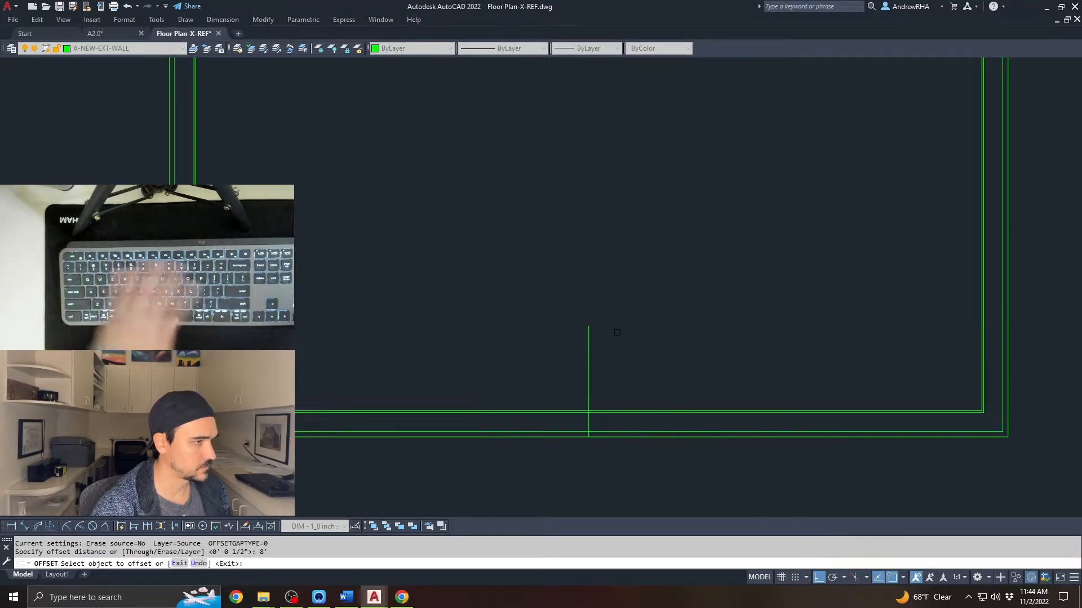
left_click(588, 329)
left_click(598, 346)
key("Escape")
key("Escape")
Trim away the bottom wall lines between the two opening edges and the edge lines' excess above the wall
type("tr")
key("Return")
left_click(931, 388)
left_click(501, 501)
left_click(934, 319)
left_click(276, 361)
key("Escape")
Erase the leftover vertical center line in the bottom wall opening
left_click(623, 377)
left_click(527, 442)
type("e")
key("space")
key("Escape")
key("Escape")
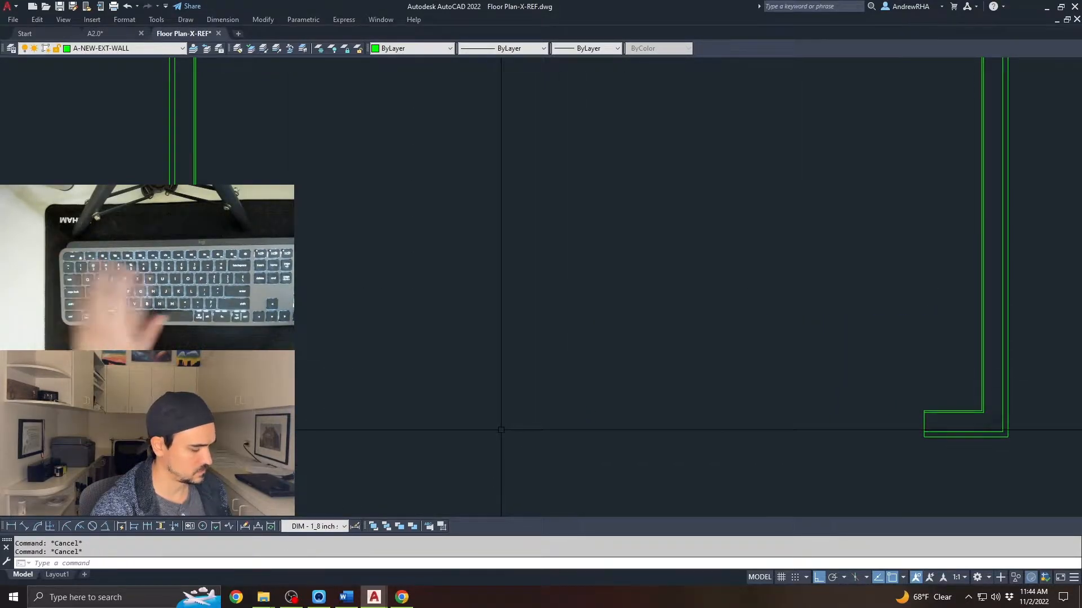
Draw a line across the opening along the interior wall face, from the left jamb to the right jamb
type("l")
key("space")
left_click(253, 412)
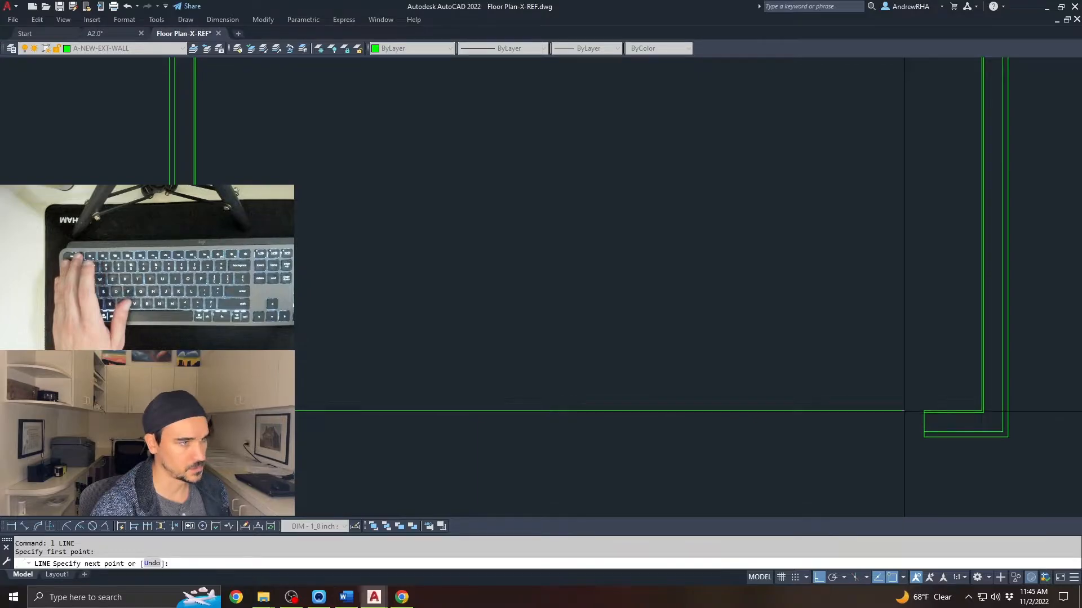
left_click(924, 411)
key("space")
Offset the line across the opening 2" toward the inside of the room
type("o")
key("space")
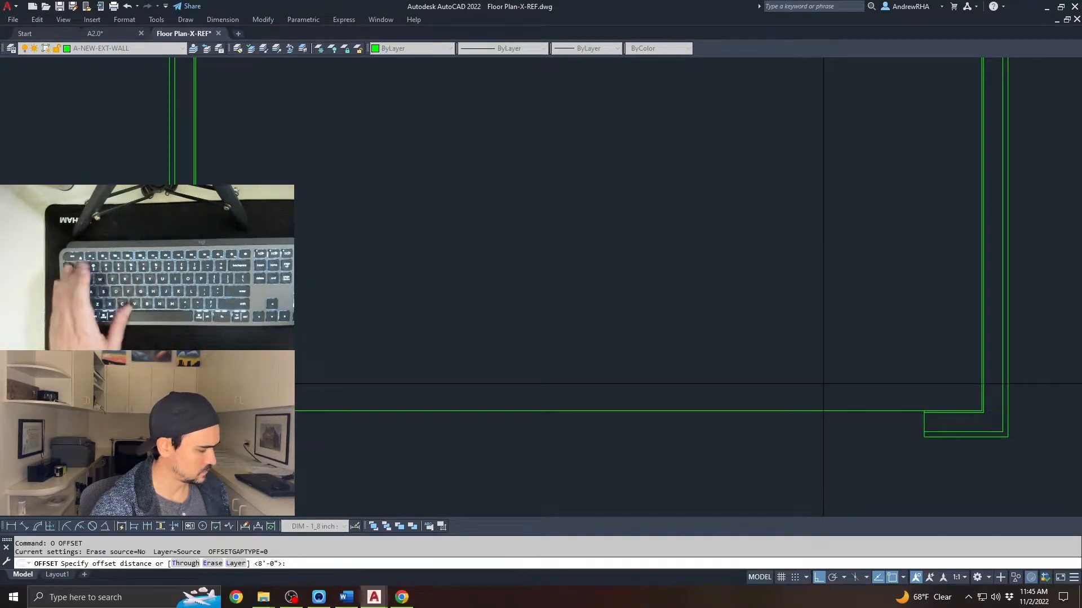
type("2")
key("space")
left_click(824, 411)
left_click(817, 394)
key("Escape")
key("Escape")
Offset the opening's right jamb line 2" into the wall
type("o")
key("space")
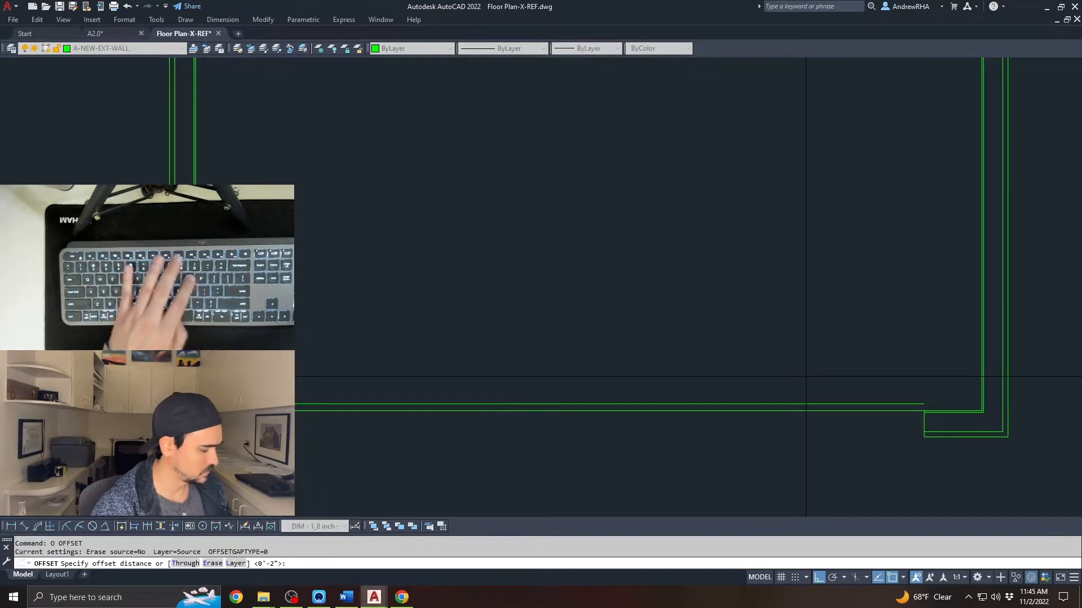
key("space")
left_click(924, 423)
left_click(949, 395)
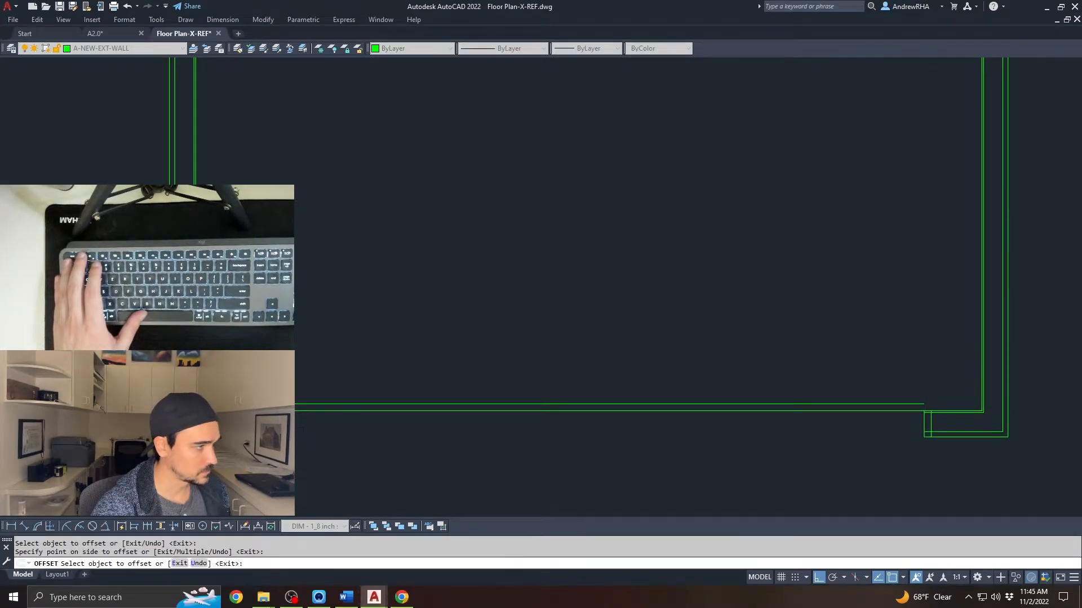
key("Escape")
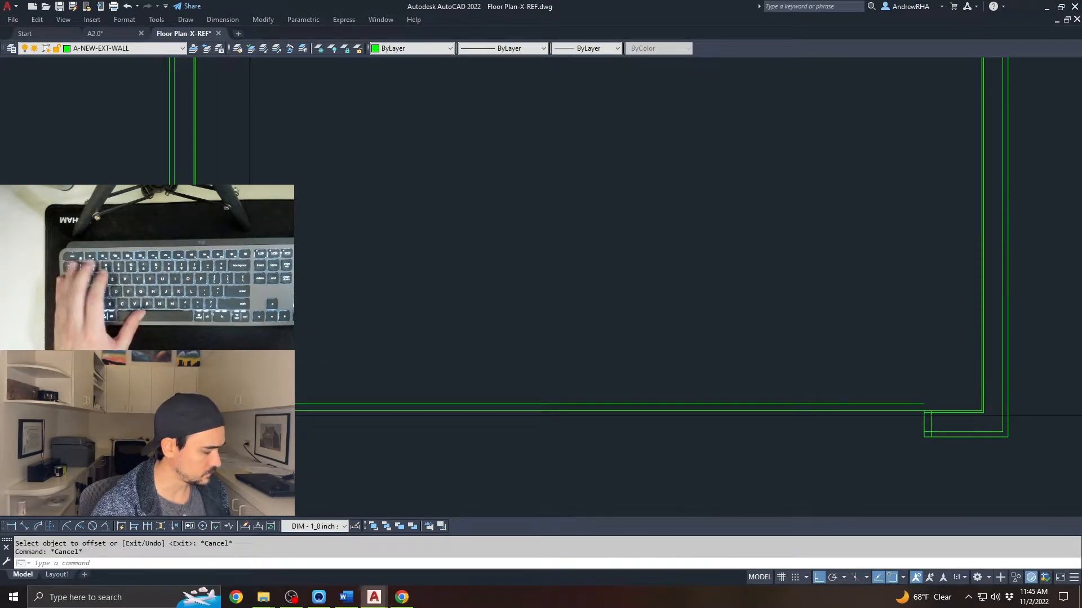
type("f")
key("space")
key("Escape")
key("Escape")
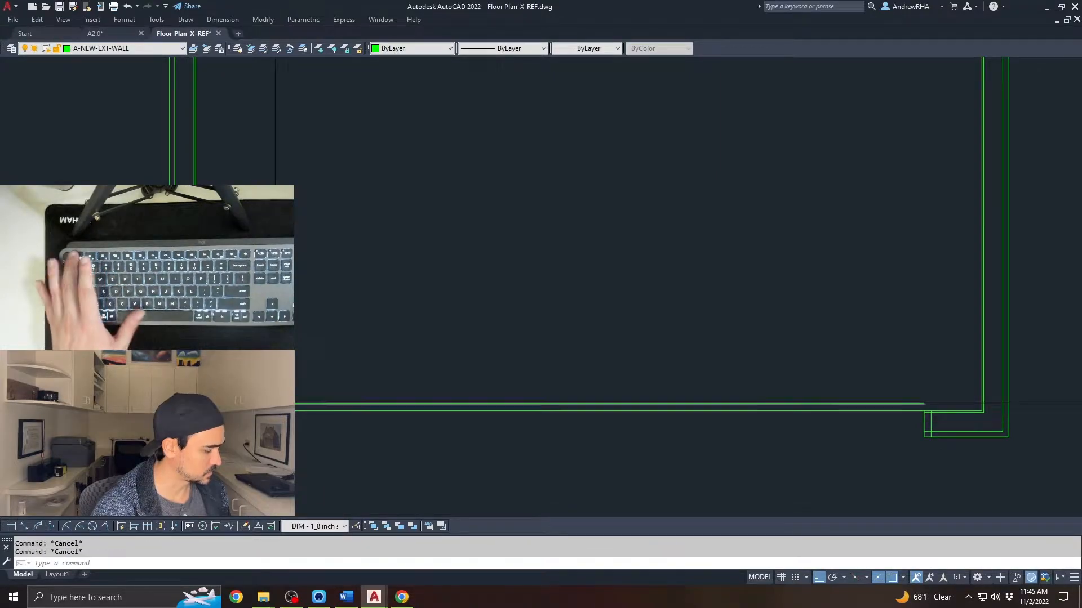
Draw a thin rectangle across the bottom wall opening along the interior wall face, overlapping each jamb by 2"
type("rec")
key("space")
left_click(924, 411)
scroll(924, 411, "up", 2)
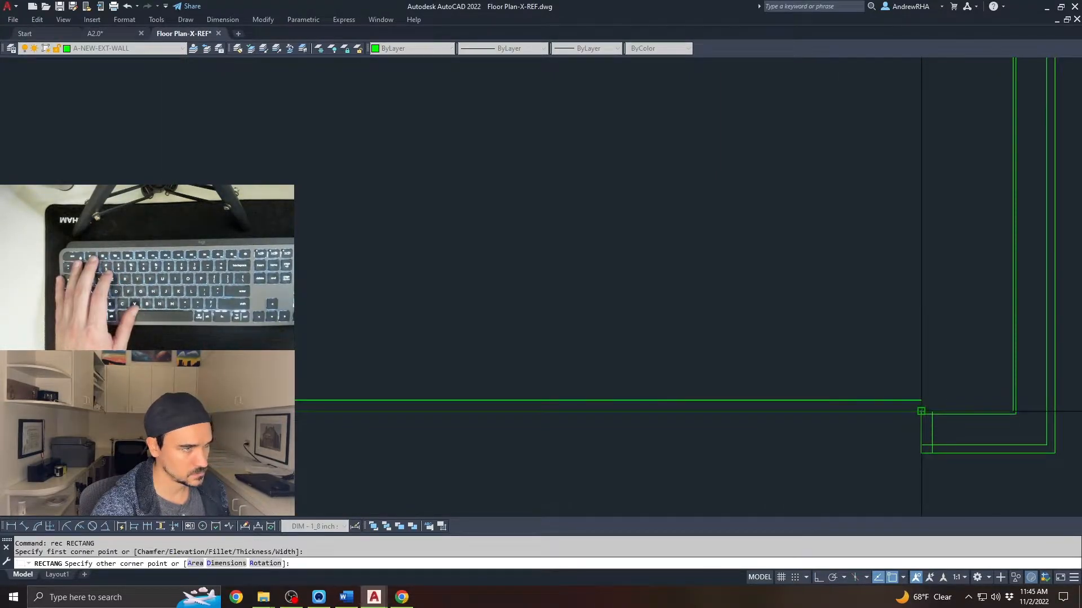
left_click(932, 411)
key("Escape")
Erase the right jamb's offset guide line and the two construction lines across the opening, keeping the thin rectangle
left_click(932, 431)
type("e")
key("space")
left_click(897, 426)
left_click(845, 387)
left_click(972, 379, "shift")
left_click(928, 408, "shift")
type("e")
key("space")
key("Escape")
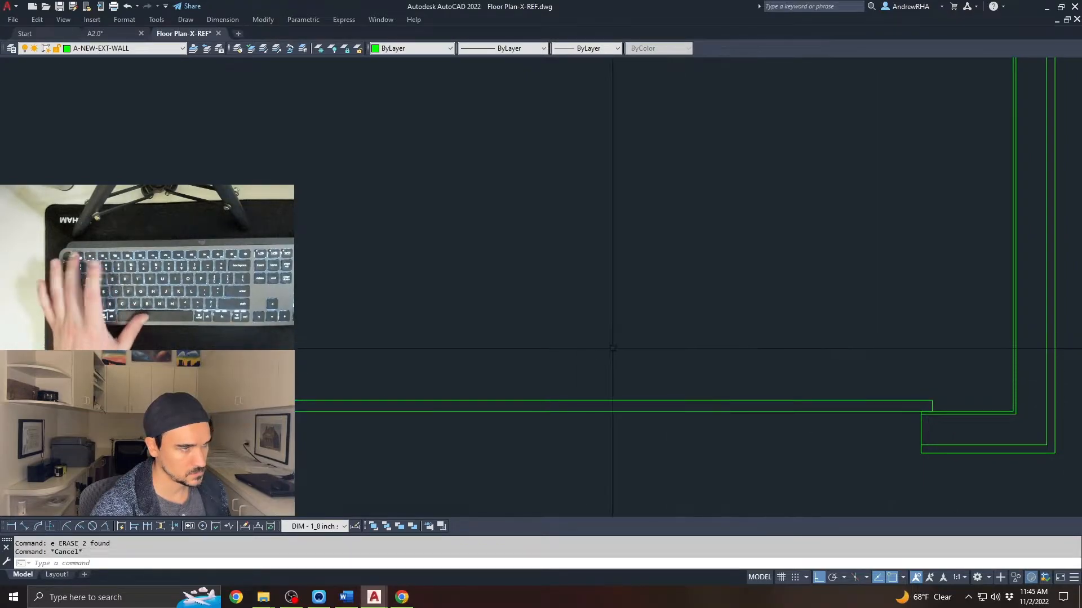
Erase the offset guide line inside the wall at the opening's left jamb
scroll(671, 346, "down", 4)
scroll(403, 361, "up", 2)
scroll(335, 338, "up", 3)
left_click(382, 463)
left_click(354, 477)
type("e")
key("space")
scroll(331, 427, "down", 1)
key("Escape")
key("Escape")
scroll(383, 363, "down", 4)
middle_click_drag(477, 373, 484, 433)
middle_click_drag(494, 387, 539, 407)
type("l")
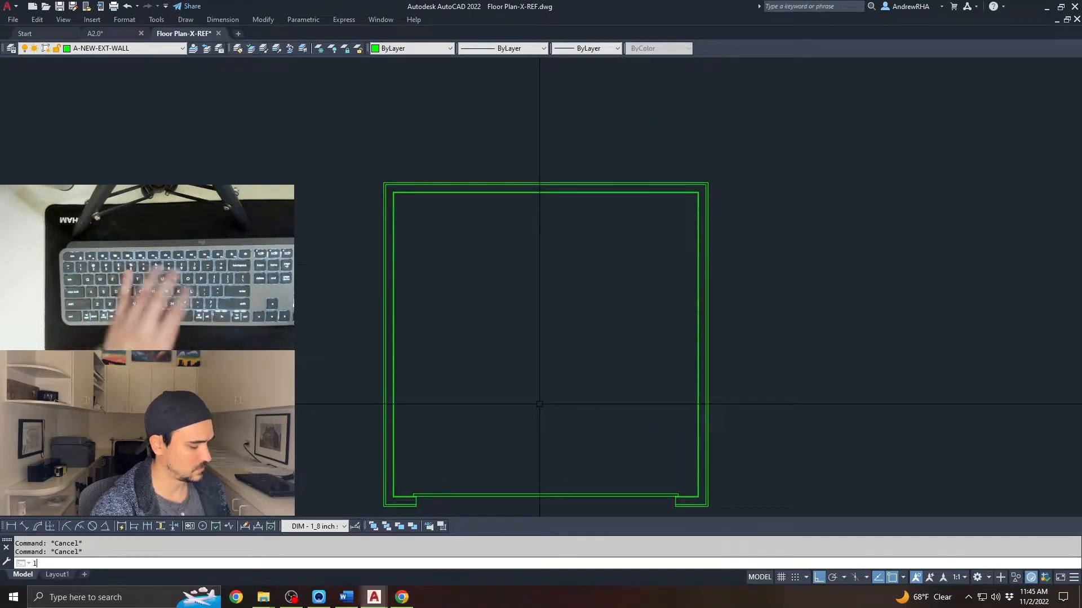
key("space")
scroll(644, 232, "up", 4)
scroll(644, 232, "down", 3)
middle_click_drag(666, 201, 659, 141)
key("Escape")
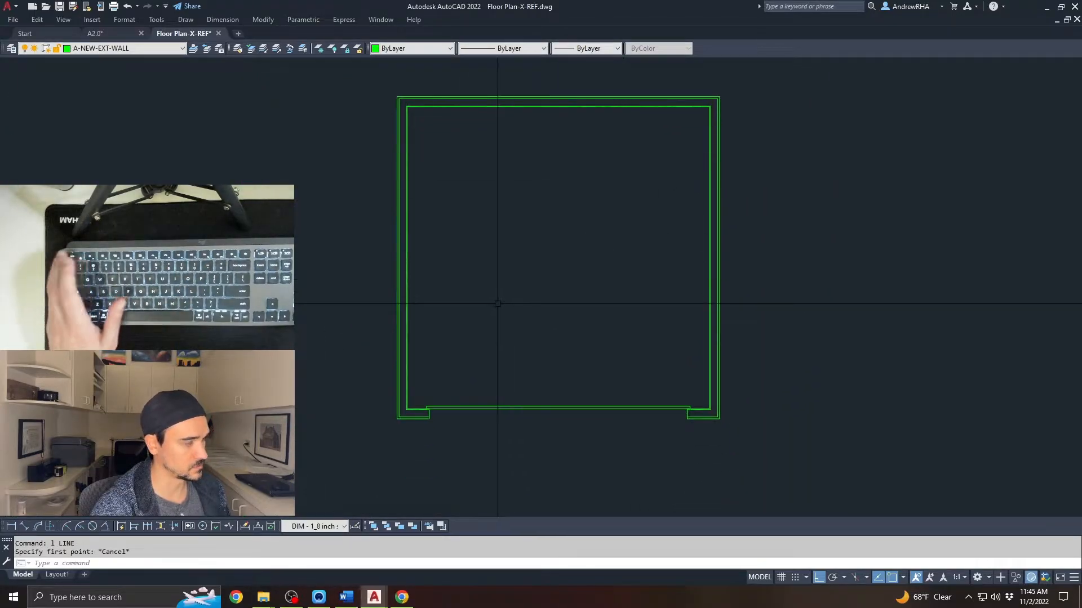
type("l")
key("space")
scroll(418, 371, "up", 4)
left_click(430, 409)
key("Escape")
Draw an 8' vertical line into the room from the left end of the thin rectangle
key("space")
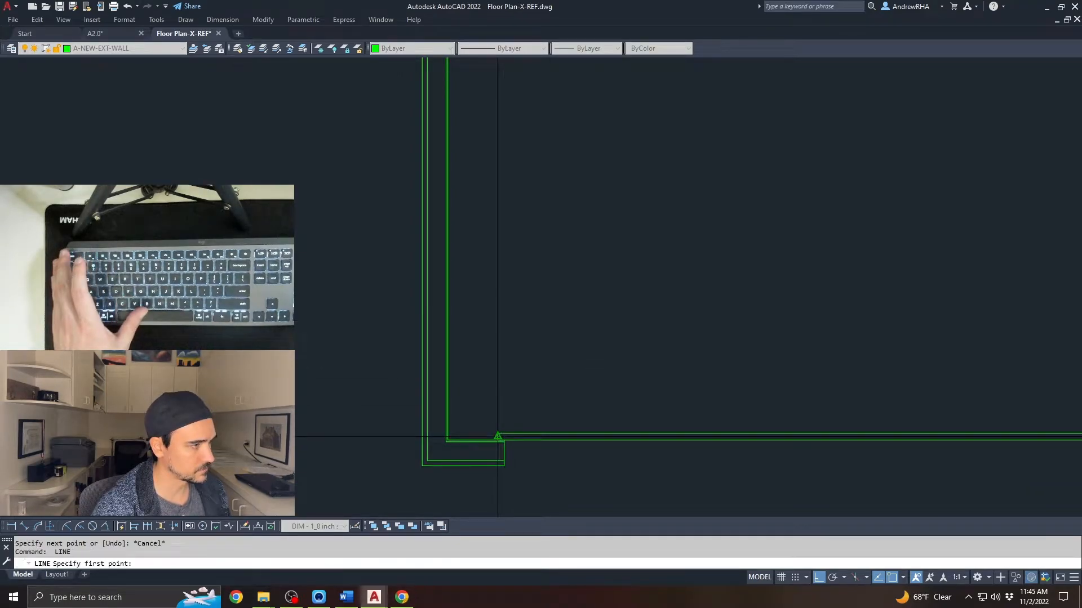
left_click(498, 437)
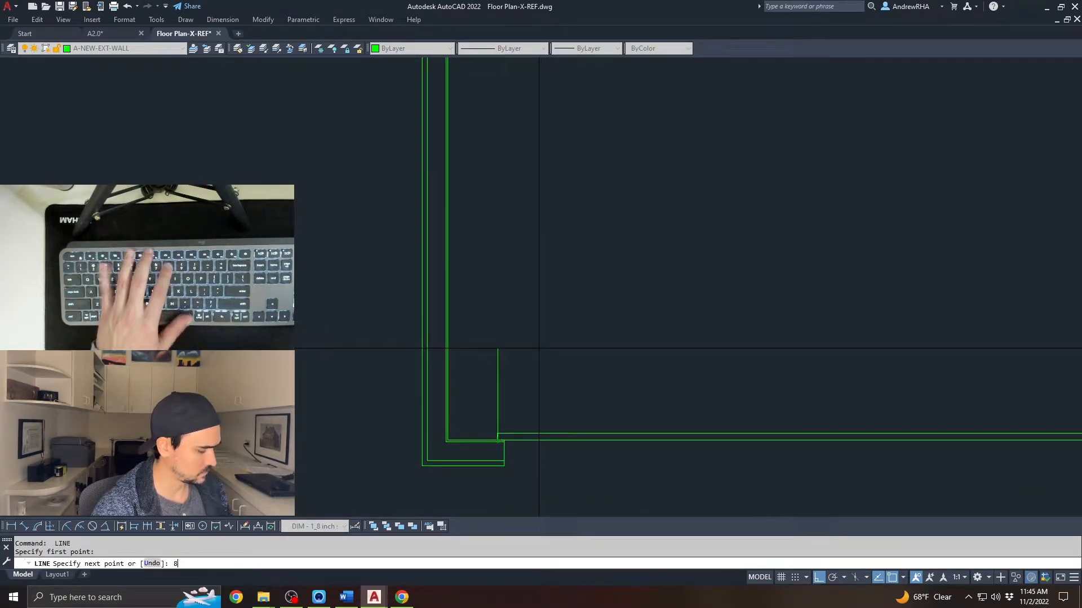
scroll(551, 331, "down", 2)
key("Escape")
key("Escape")
Shorten the new vertical line by moving its upper end 12" down
left_click(524, 208)
left_click(514, 227)
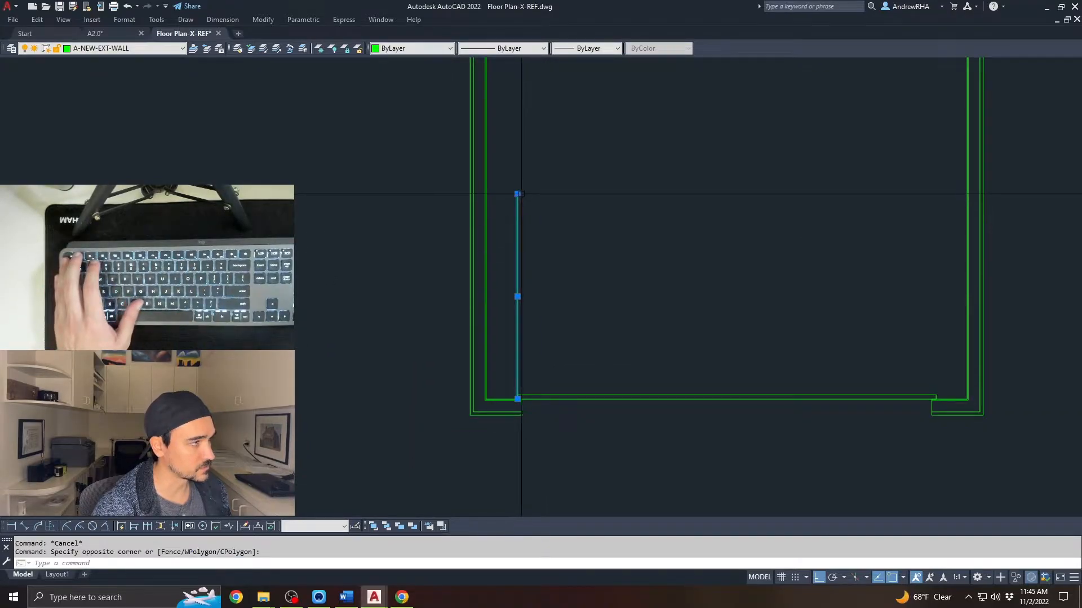
left_click(518, 194)
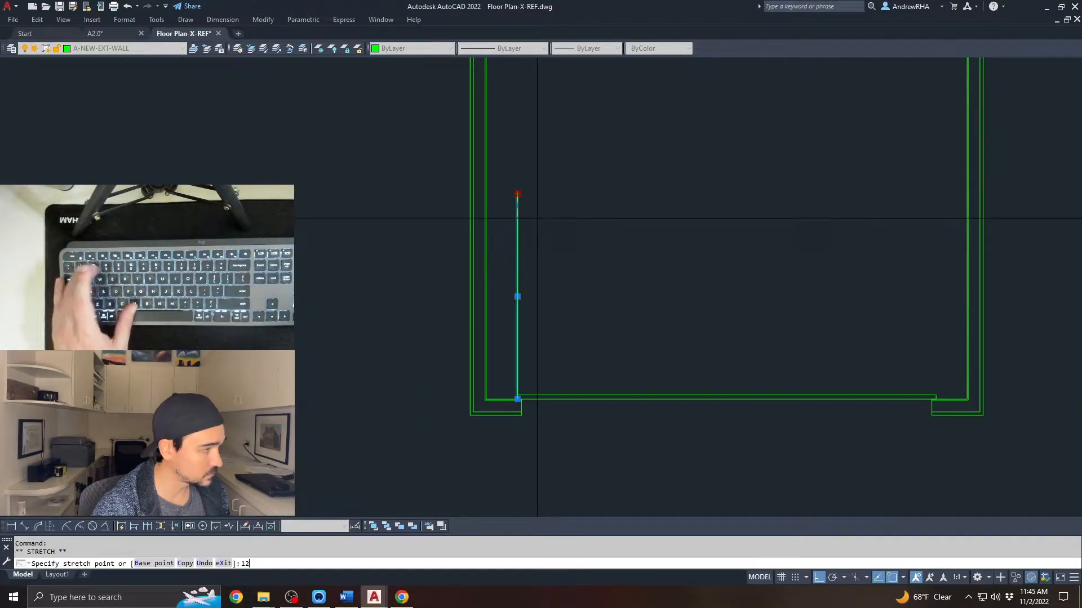
key("Return")
key("Escape")
key("Escape")
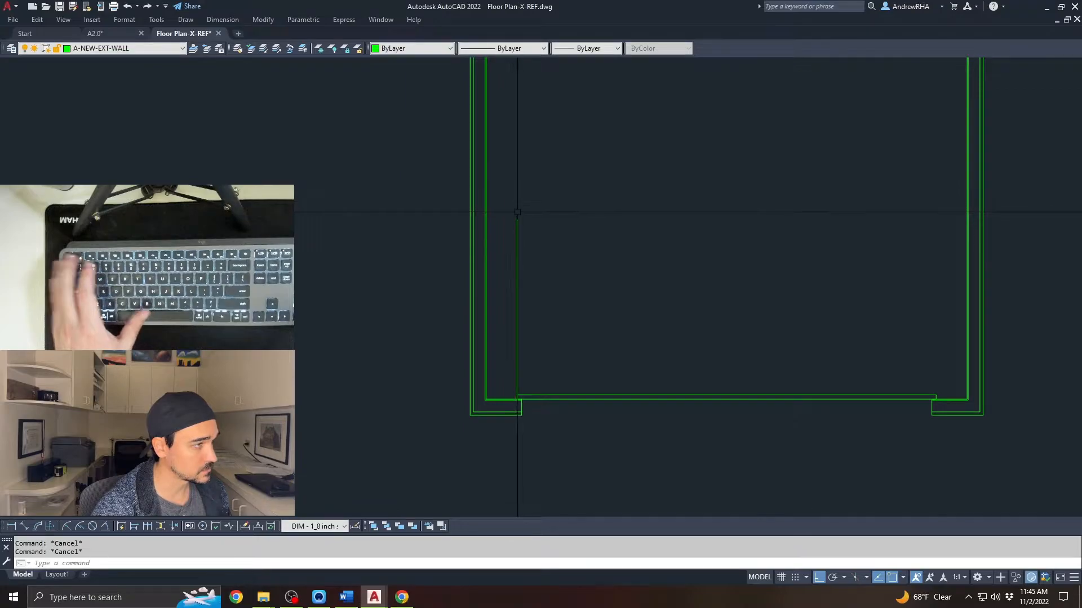
Draw a horizontal line from the vertical line's upper end to the right jamb, continuing straight down to the thin rectangle
type("l")
key("Return")
left_click(517, 219)
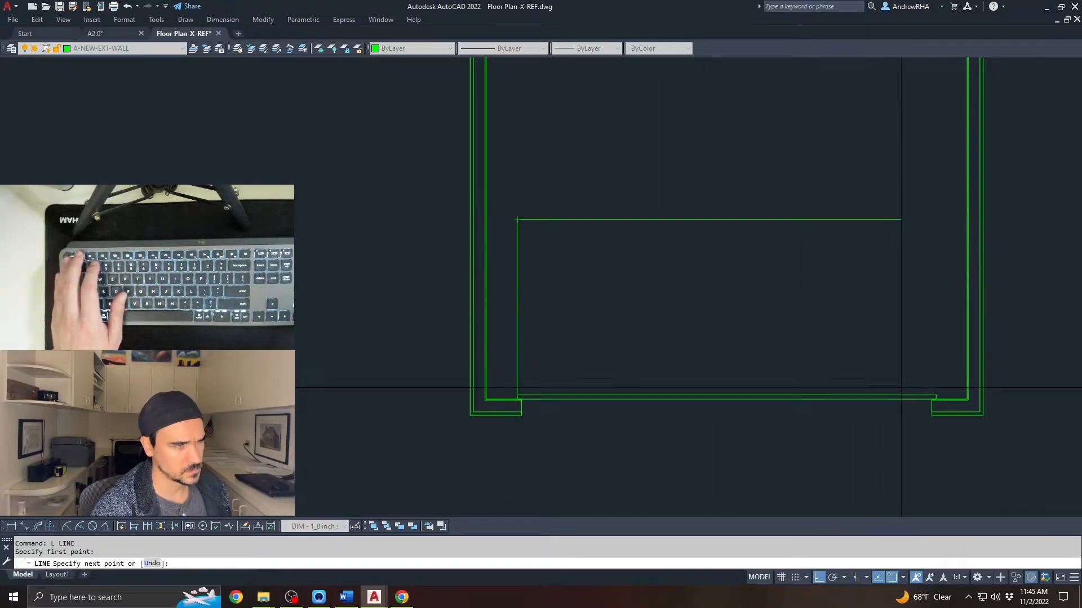
left_click(932, 407)
scroll(927, 404, "up", 4)
scroll(927, 403, "up", 4)
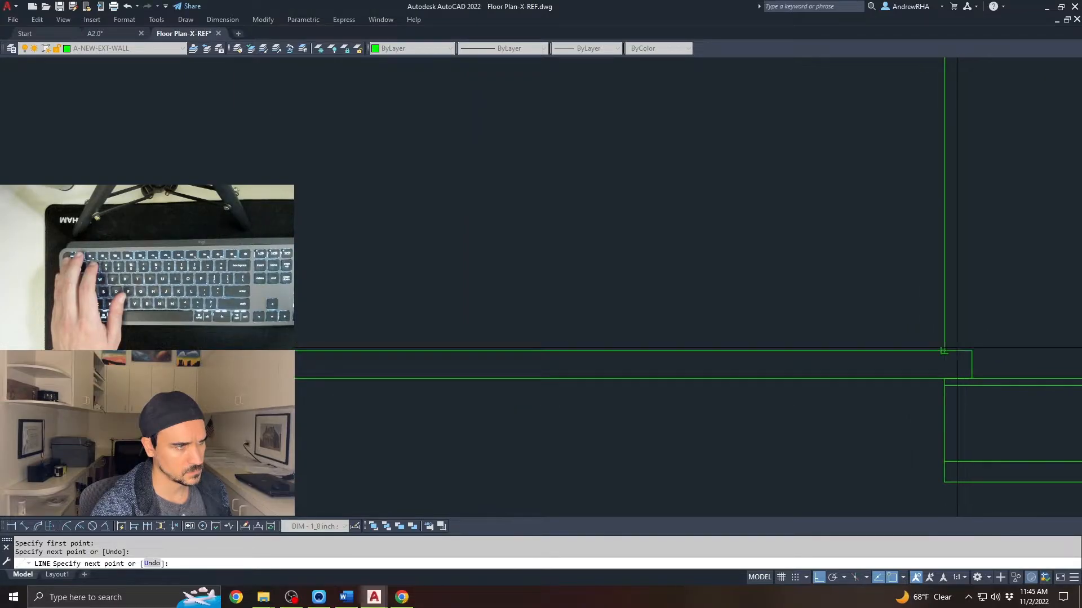
left_click(944, 347)
key("Escape")
Move the right vertical line so it aligns with the right end of the thin rectangle
scroll(941, 334, "down", 4)
left_click(954, 329)
left_click(924, 313)
type("m")
key("space")
left_click(942, 342)
left_click(952, 340)
key("Escape")
scroll(913, 290, "down", 2)
scroll(824, 223, "up", 2)
key("Escape")
Extend the horizontal line to meet the upper end of the moved right vertical line
type("ex")
key("space")
left_click(823, 218)
left_click(800, 237)
key("space")
left_click(741, 181)
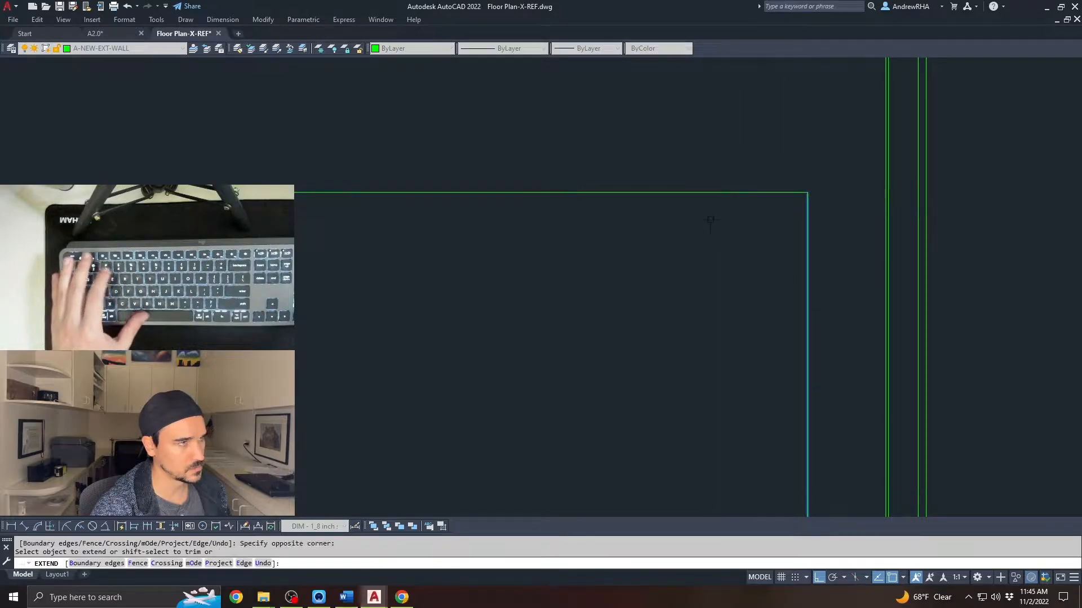
left_click(711, 223)
key("Escape")
scroll(706, 239, "down", 4)
scroll(603, 275, "up", 3)
middle_click_drag(596, 280, 410, 317)
key("Escape")
Match the three lines of the open-door outline to the gray dashed line in the neighbouring floor plan
scroll(201, 277, "down", 4)
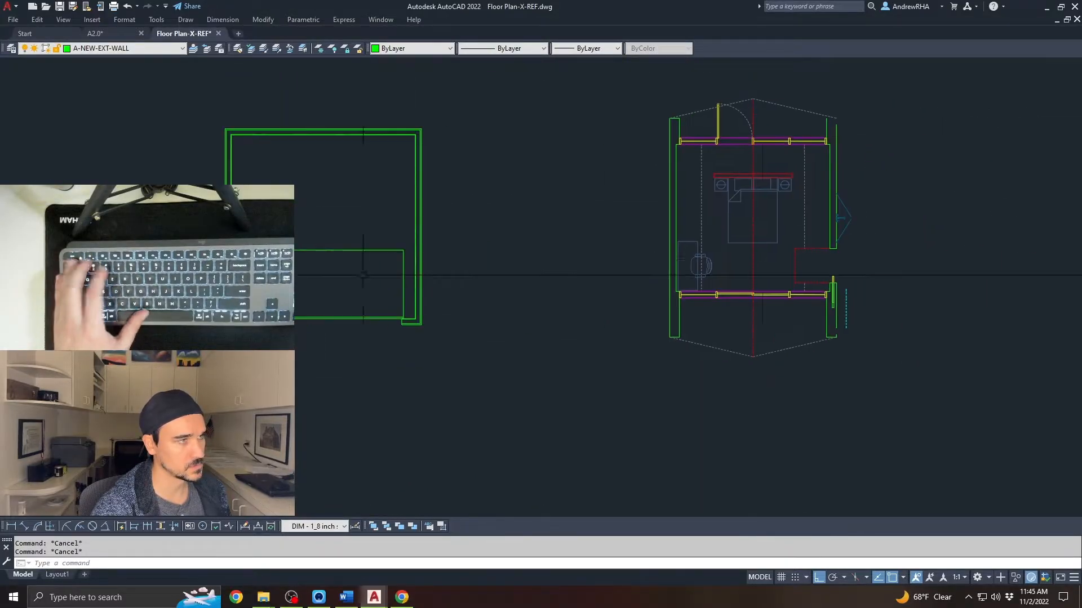
type("m")
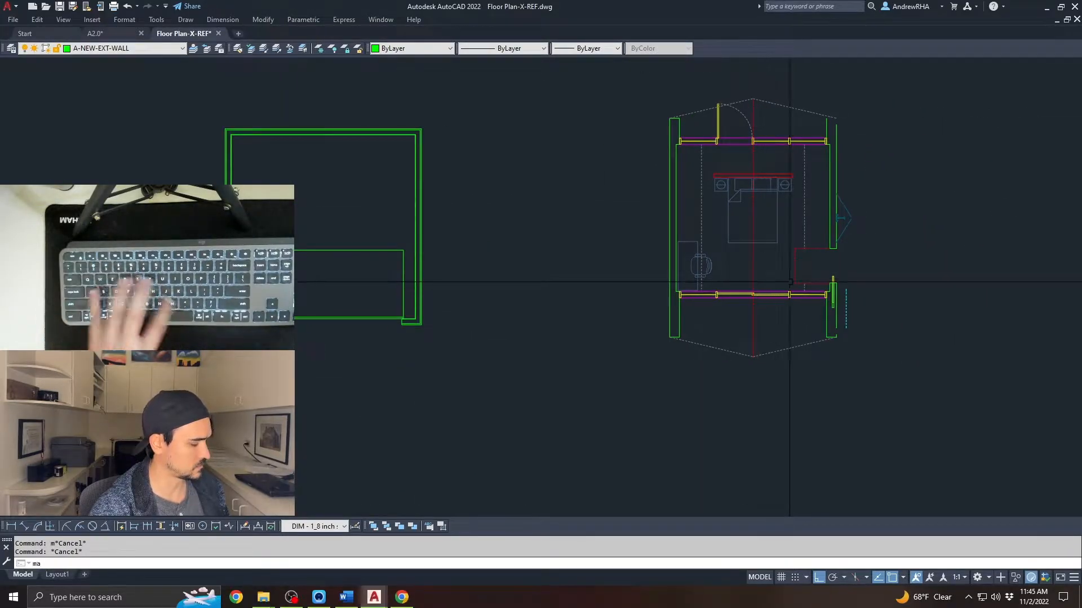
type("a")
key("space")
left_click(703, 208)
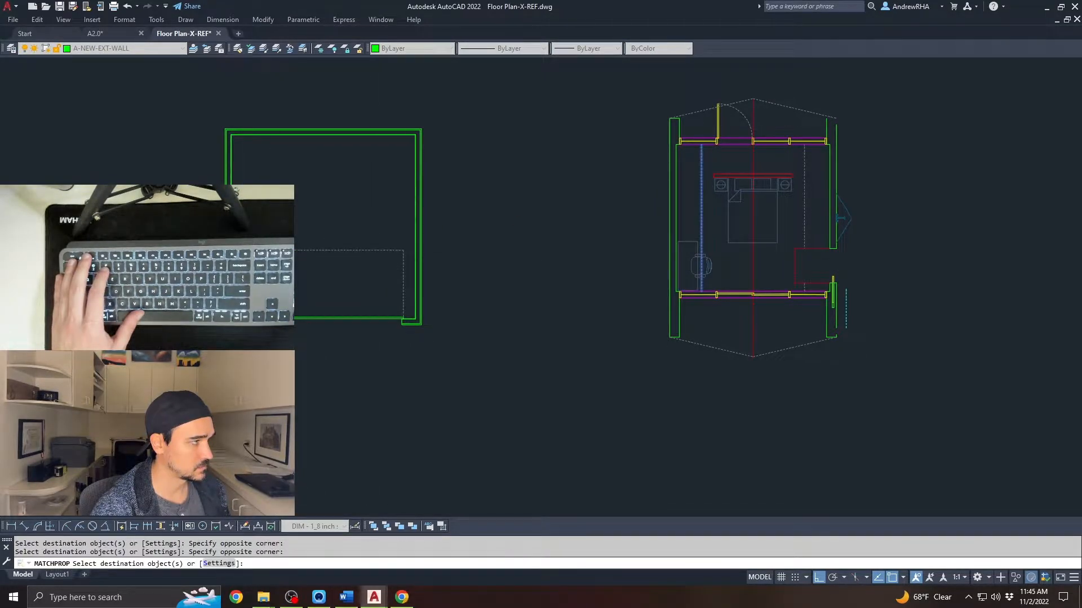
key("Escape")
key("Escape")
Draw a rectangle over the exterior wall face from its top-left corner to its bottom-right corner
middle_click_drag(286, 237, 402, 287)
type("rec")
key("space")
scroll(369, 160, "up", 4)
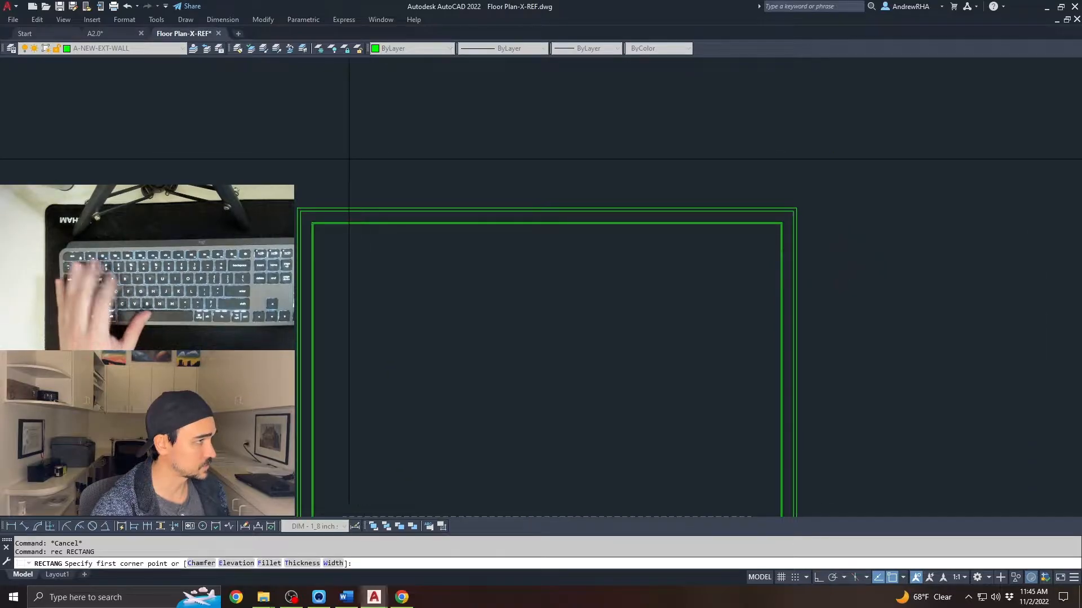
left_click(299, 209)
scroll(394, 225, "down", 4)
middle_click_drag(403, 225, 404, 178)
scroll(589, 364, "up", 4)
left_click(495, 343)
Offset the rectangle around the building 12" outward and erase the original rectangle
type("o")
key("space")
type("12")
key("Return")
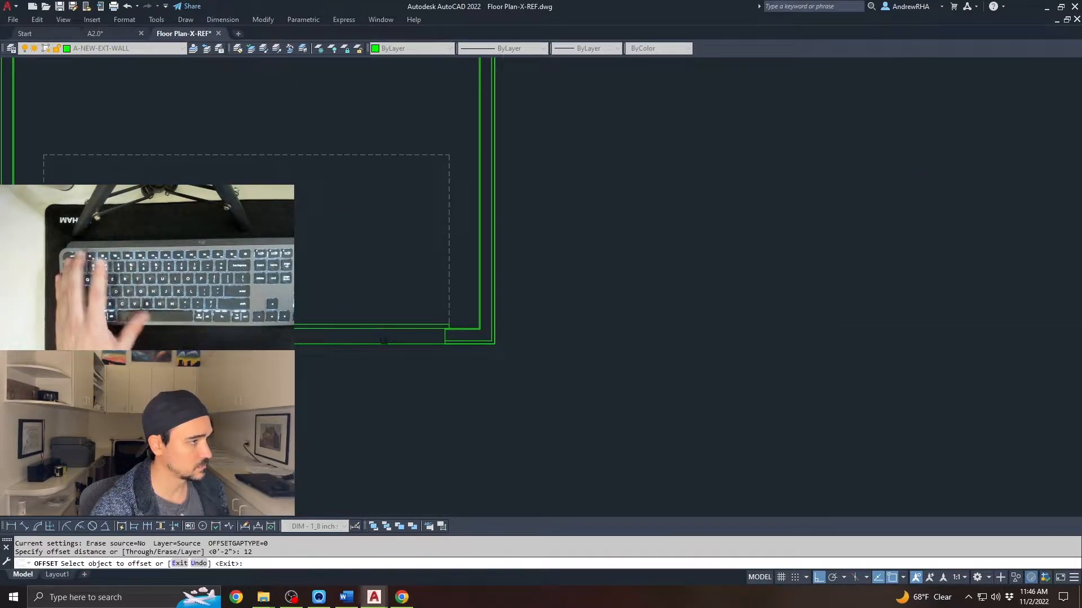
key("Escape")
key("Escape")
scroll(604, 292, "down", 5)
scroll(706, 289, "up", 5)
Match the outer rectangle's properties to the red center line in the neighbouring floor plan
scroll(917, 227, "down", 3)
type("ma")
key("space")
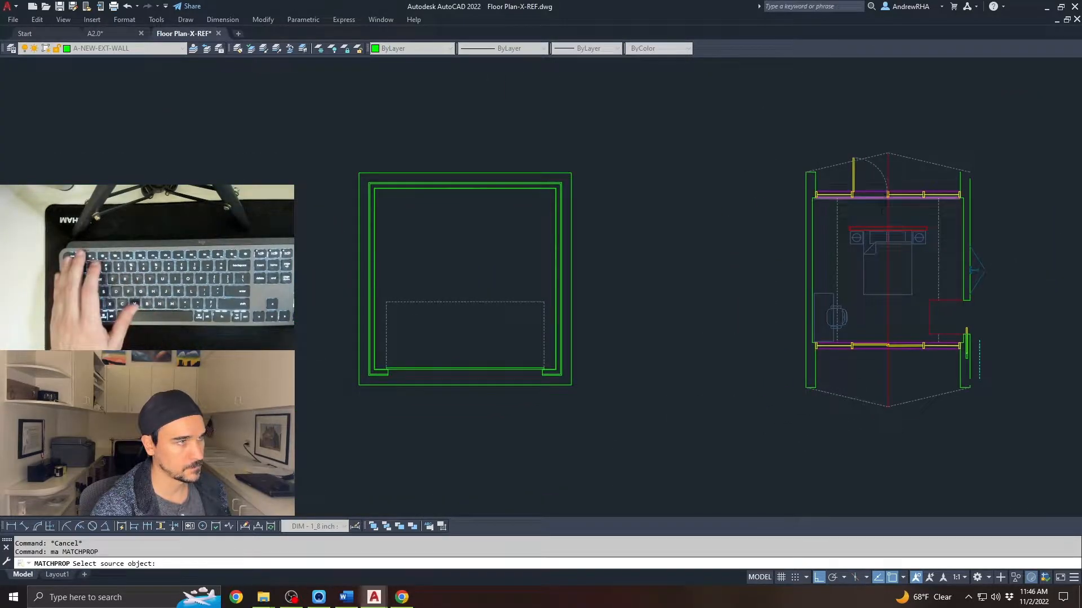
left_click(888, 213)
left_click(495, 169)
key("Escape")
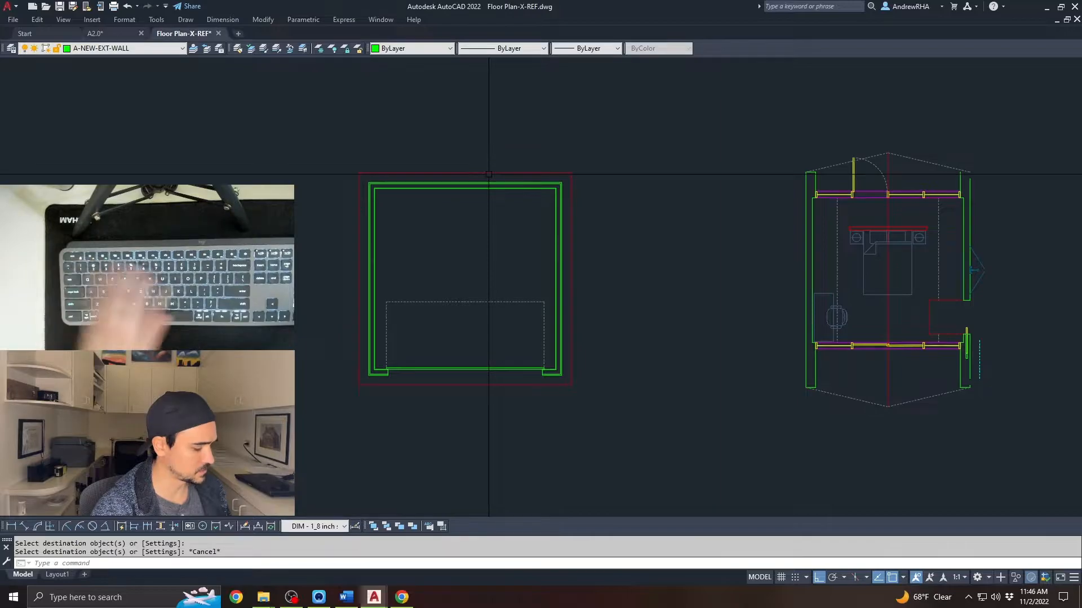
Draw a vertical center line from the midpoint of the outer rectangle's top edge to the midpoint of its bottom edge
type("l")
key("space")
left_click(473, 370)
key("Escape")
Match the vertical center line's properties to the red dashed outer rectangle
type("m")
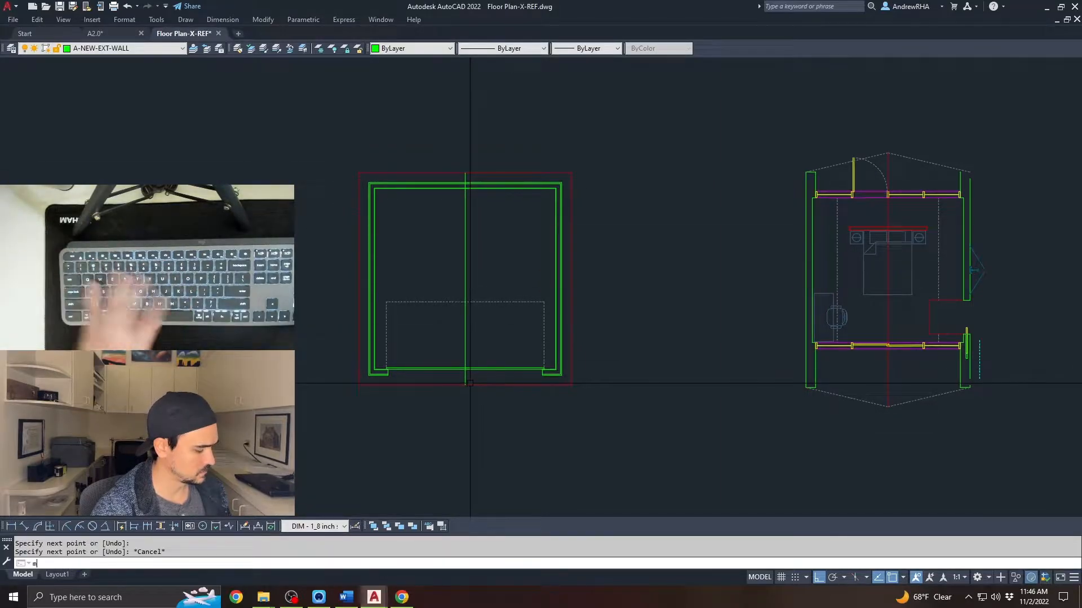
type("a")
key("space")
left_click(473, 385)
left_click(507, 223)
left_click(441, 244)
key("Escape")
key("Escape")
middle_click_drag(450, 268, 457, 277)
scroll(489, 261, "up", 2)
key("Escape")
middle_click_drag(524, 301, 544, 307)
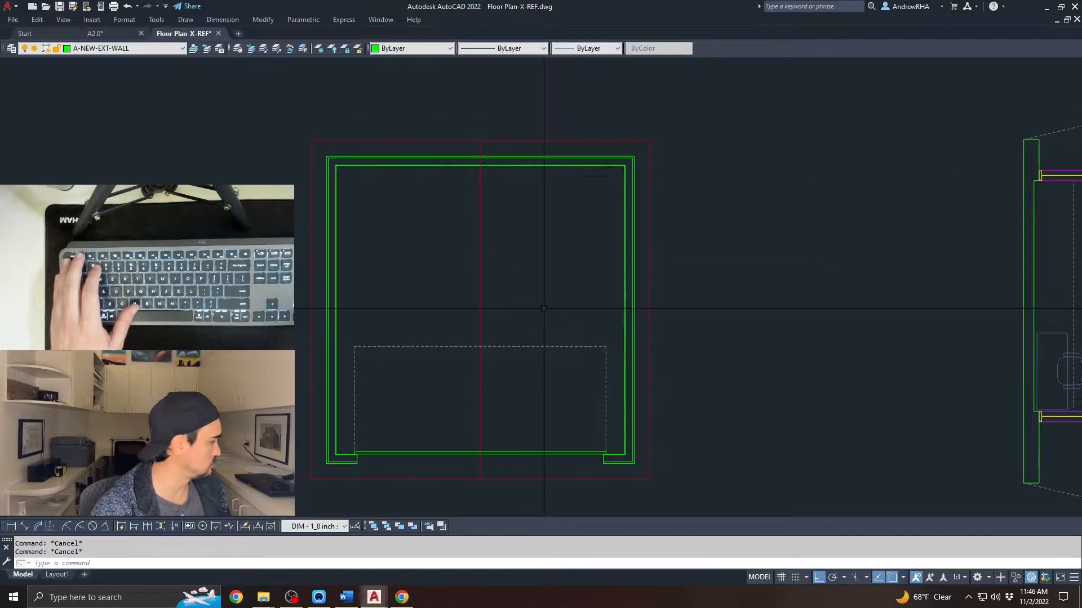
Draw a horizontal line from the room's top-left interior corner out to the left, across the wall and past the outer outline
middle_click_drag(458, 285, 475, 320)
scroll(390, 211, "up", 2)
type("l")
key("space")
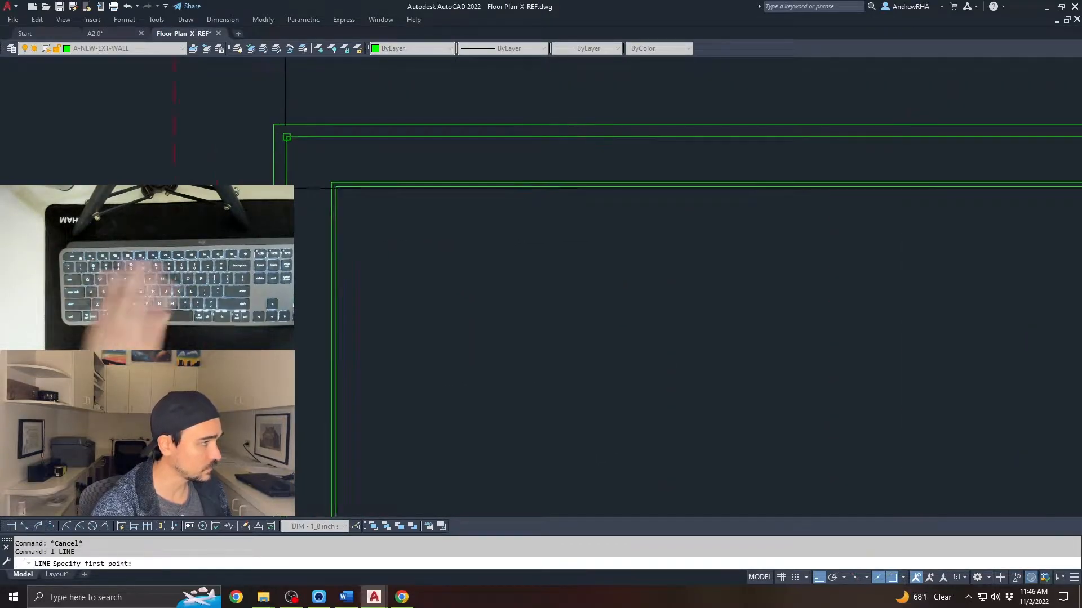
middle_click_drag(269, 234, 566, 255)
key("Escape")
key("Escape")
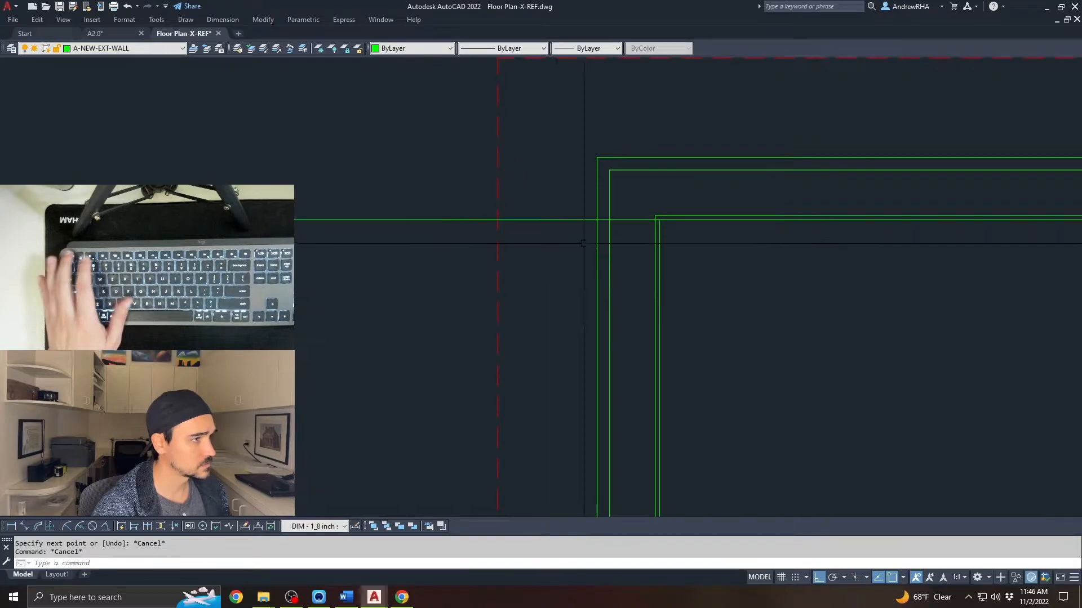
Offset the horizontal line at the top-left interior corner 3" downward
type("o")
key("space")
type("3")
key("Return")
left_click(562, 219)
left_click(555, 252)
key("Escape")
key("Escape")
Offset the lower of the two horizontal lines crossing the left wall 36" downward
type("o")
key("space")
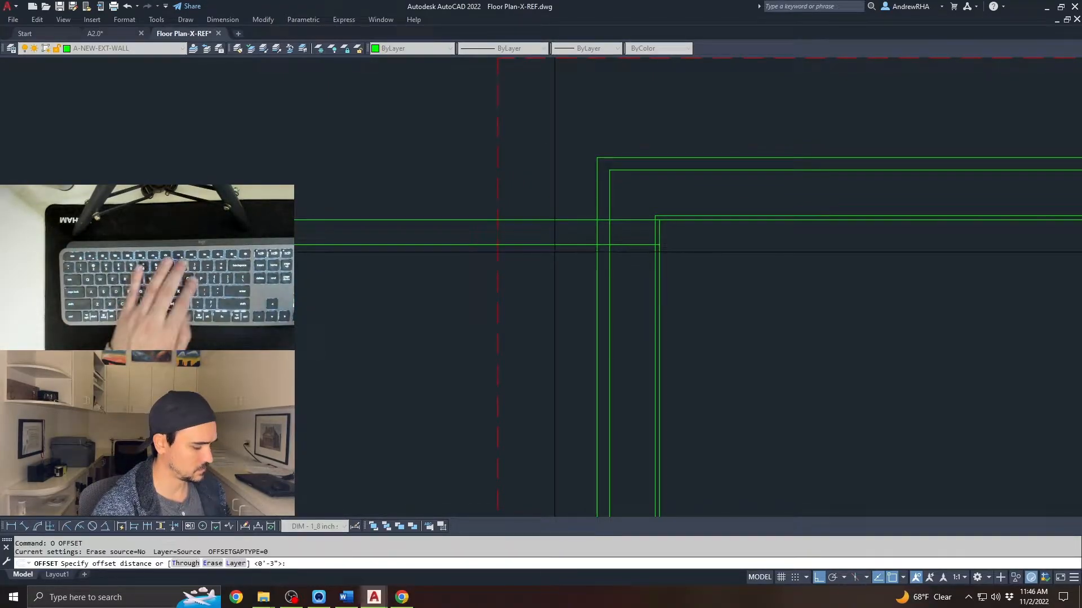
type("36")
key("Return")
left_click(573, 244)
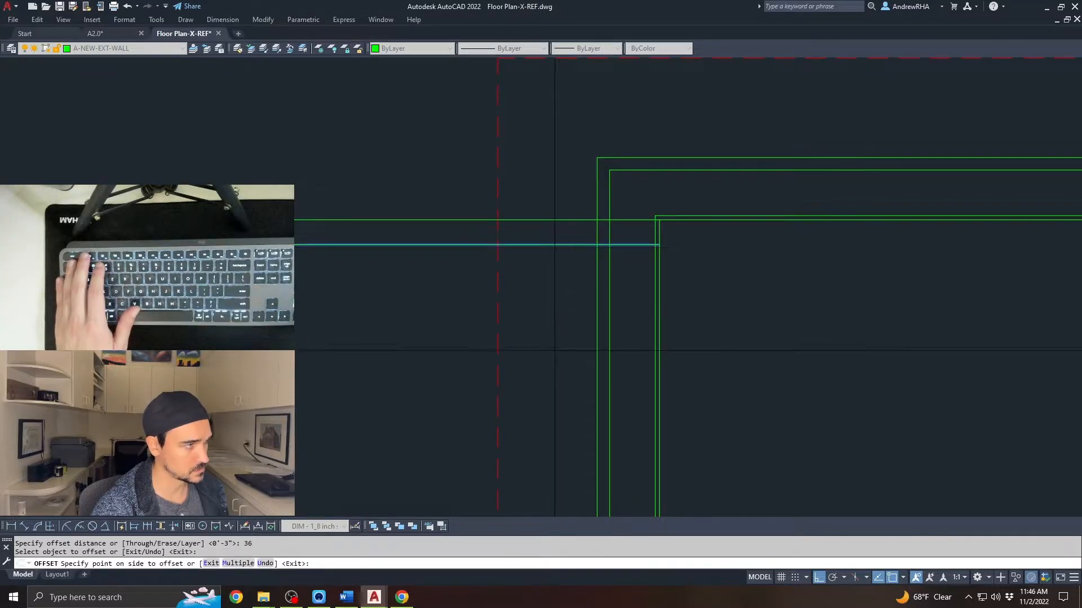
left_click(556, 339)
key("Escape")
key("Escape")
key("Escape")
scroll(549, 345, "down", 4)
middle_click_drag(542, 344, 493, 237)
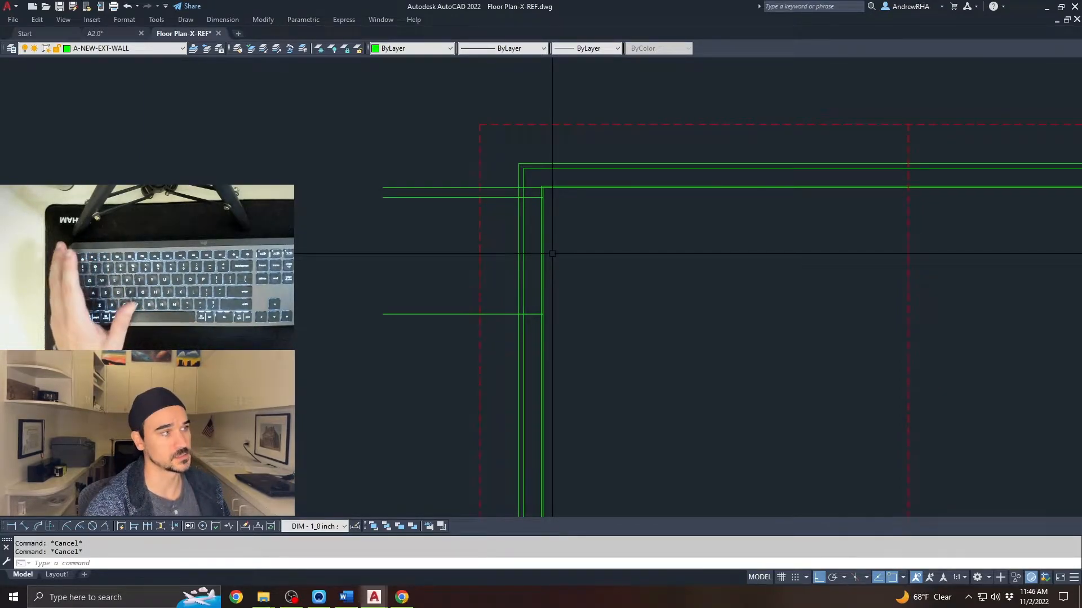
type("tr")
key("space")
scroll(543, 191, "up", 6)
left_click(557, 197)
scroll(551, 232, "down", 4)
middle_click_drag(522, 326, 522, 248)
left_click(482, 353)
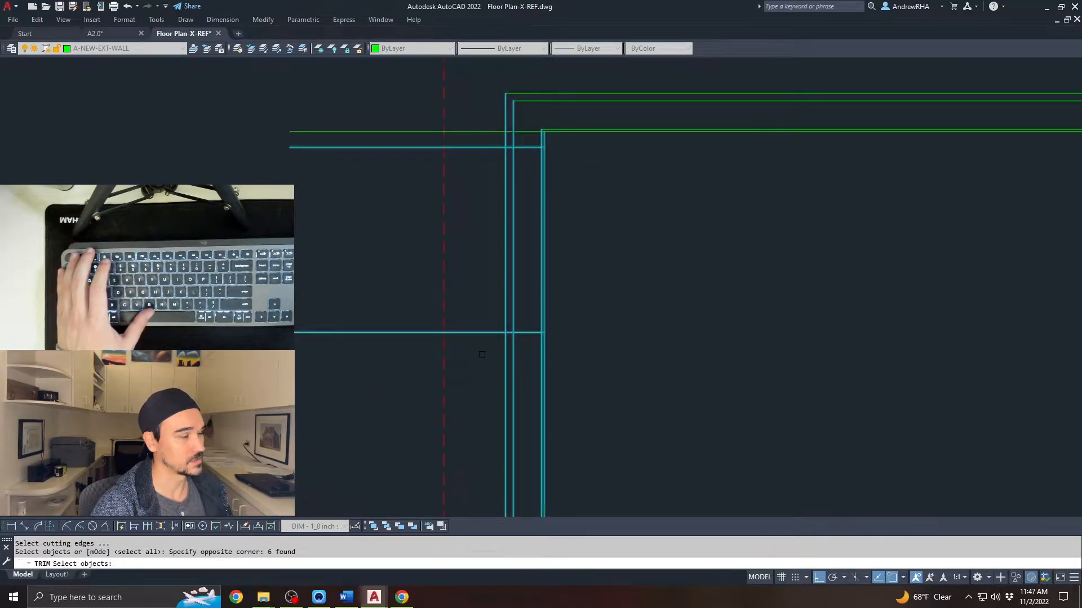
key("Escape")
Trim the left wall's vertical lines between the two horizontal jamb lines to cut the door opening
type("tr")
key("space")
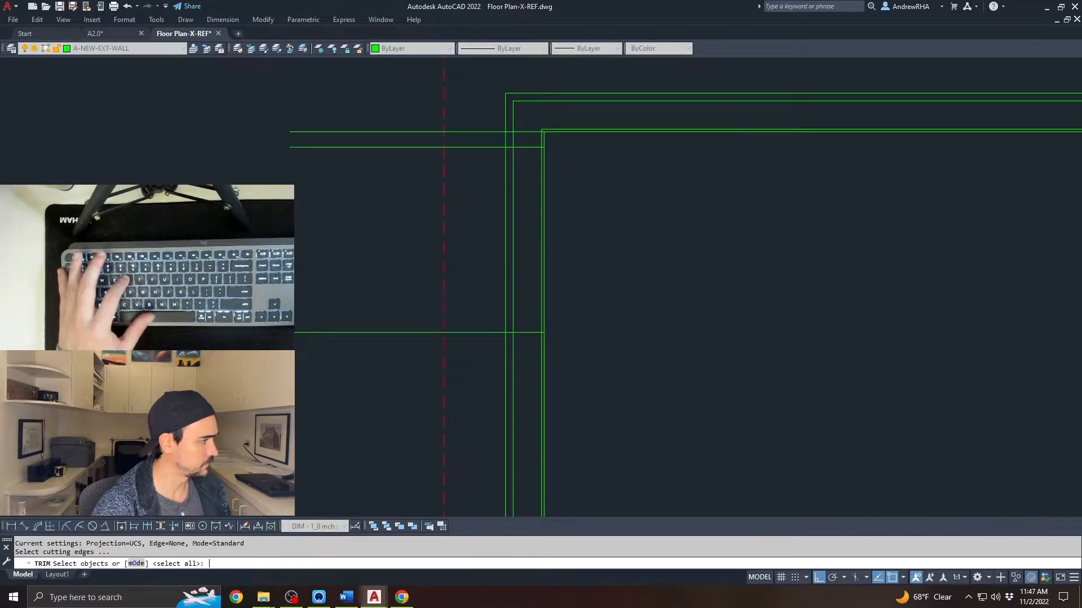
key("space")
left_click(560, 138)
left_click(507, 234)
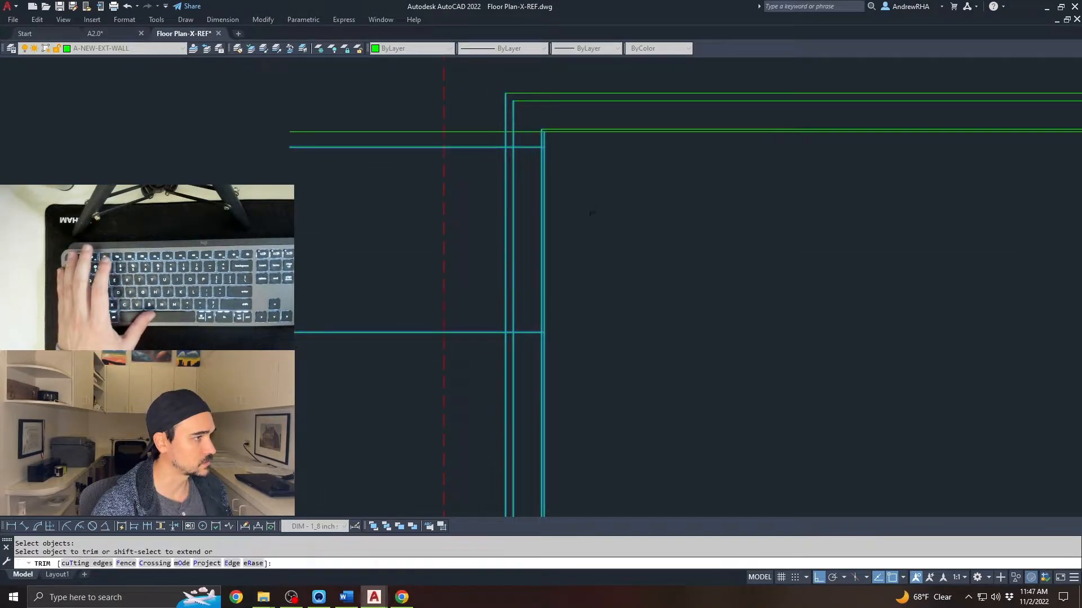
key("Escape")
key("Escape")
key("Escape")
Erase the leftover construction line at the room's top-left interior corner, above the door opening's upper jamb
scroll(514, 126, "up", 4)
left_click(557, 125)
left_click(546, 170)
key("e")
key("space")
key("Escape")
key("Escape")
Trim both jamb lines of the left-wall door opening back to the wall's outer face
scroll(540, 197, "down", 2)
middle_click_drag(531, 174, 533, 137)
type("tr")
key("space")
key("space")
left_click(476, 117)
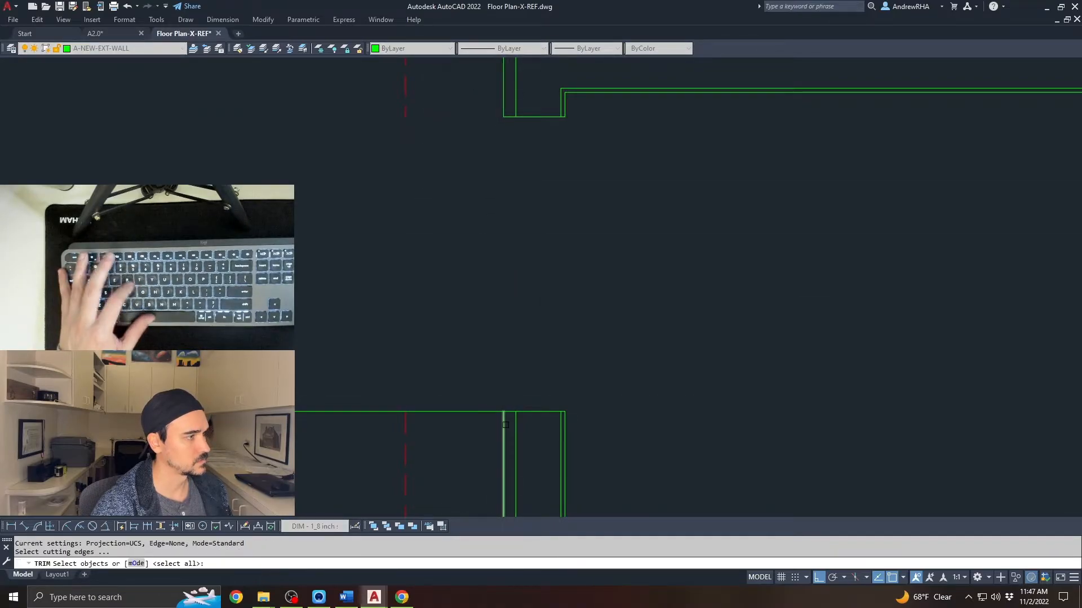
left_click(471, 412)
key("Escape")
scroll(450, 352, "down", 3)
middle_click_drag(450, 350, 470, 314)
left_click(490, 203)
key("Escape")
key("Escape")
left_click(463, 202)
left_click(449, 209)
key("Escape")
key("Escape")
Close the gap in the left side of the dashed roof outline beside the door opening
type("tr")
key("space")
left_click(496, 130)
left_click(492, 168)
key("space")
type("f")
key("space")
left_click(451, 348)
left_click(493, 154)
key("Escape")
Examine the doors in the existing house plan, including the pivot door panels, for one to reuse
scroll(491, 180, "down", 8)
scroll(756, 236, "up", 3)
middle_click_drag(826, 261, 389, 217)
middle_click_drag(489, 241, 151, 255)
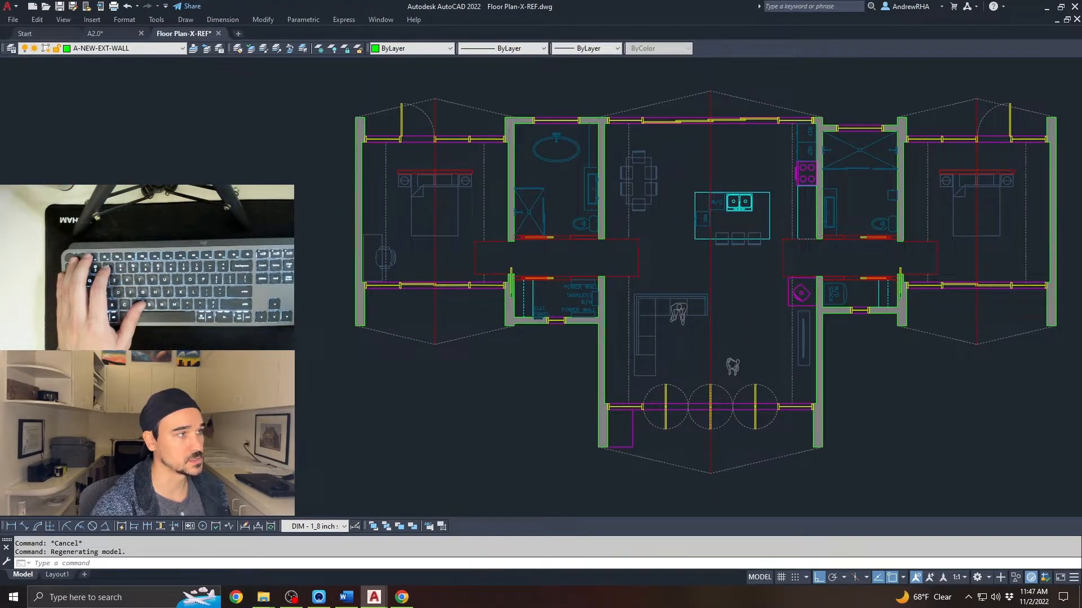
scroll(384, 260, "down", 3)
scroll(384, 260, "up", 10)
scroll(385, 260, "down", 2)
left_click(400, 243)
left_click(386, 252)
scroll(387, 254, "down", 6)
middle_click_drag(387, 253, 449, 188)
key("Escape")
key("Escape")
scroll(653, 407, "up", 2)
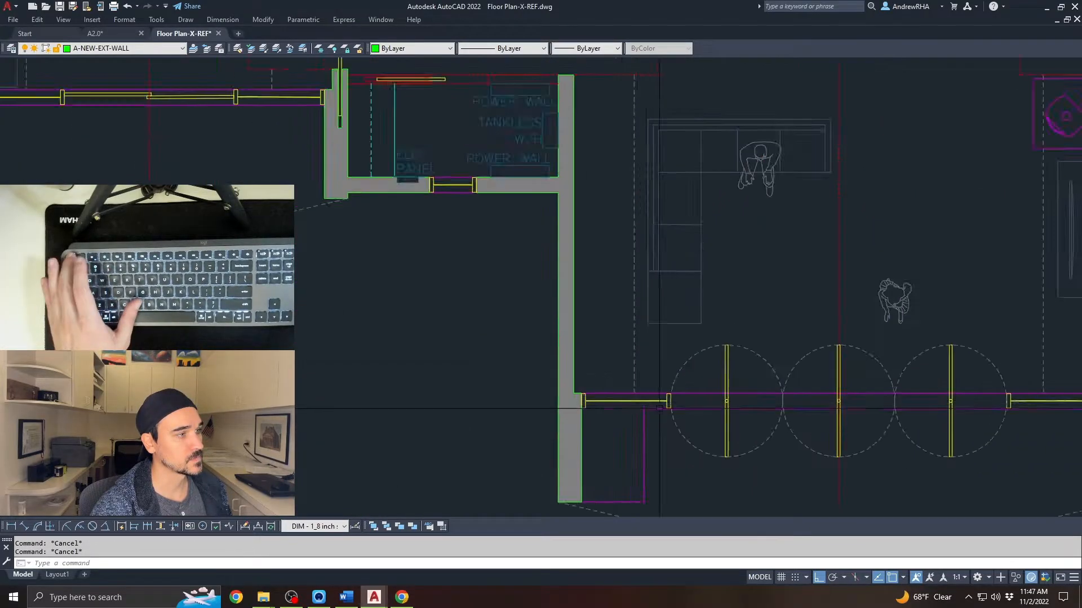
scroll(654, 408, "up", 2)
left_click(821, 327)
left_click(731, 343)
scroll(727, 343, "down", 4)
middle_click_drag(727, 343, 591, 473)
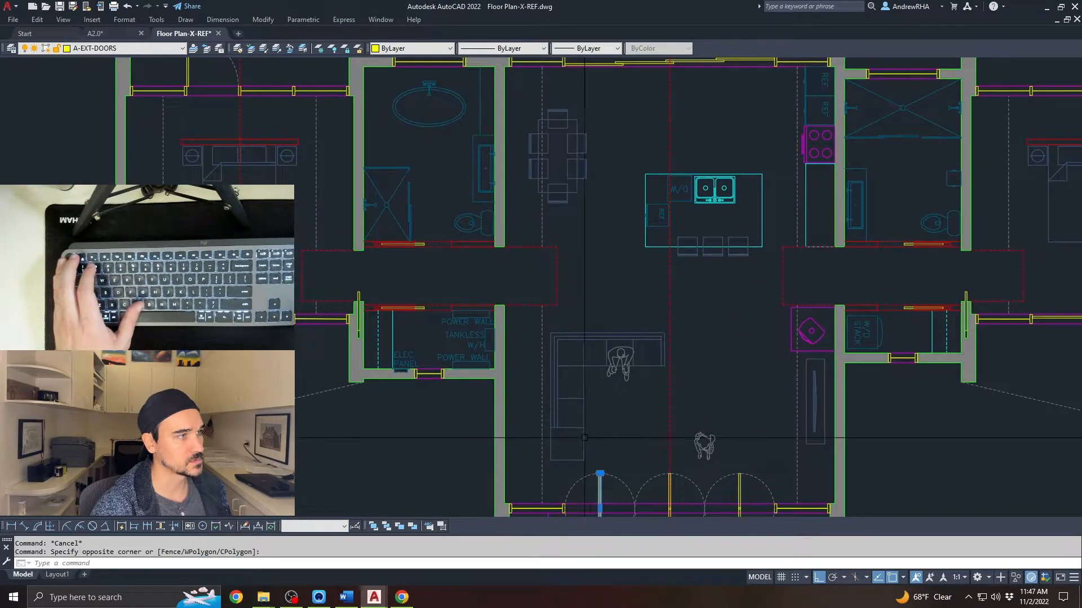
key("Escape")
Copy an interior door panel from the existing house plan into the new building's left-wall door opening, with ortho off
scroll(586, 442, "down", 3)
scroll(813, 359, "up", 9)
left_click(815, 360)
left_click(806, 350)
type("co")
left_click(733, 373)
scroll(732, 373, "down", 6)
middle_click_drag(732, 373, 982, 376)
scroll(983, 376, "down", 2)
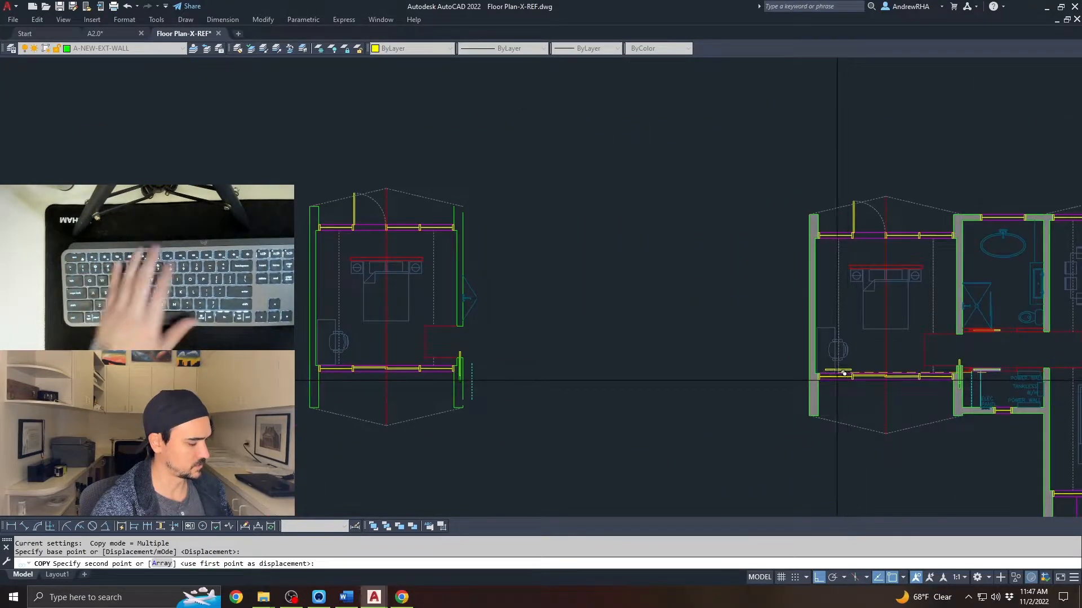
key("F8")
middle_click_drag(288, 278, 736, 282)
scroll(356, 250, "up", 6)
scroll(346, 236, "up", 2)
left_click(348, 236)
key("Escape")
Move the copied door panel so its upper-right corner meets the outer corner of the opening's upper jamb
left_click(390, 182)
left_click(356, 238)
middle_click_drag(355, 240, 517, 302)
key("Escape")
left_click(555, 266)
left_click(536, 312)
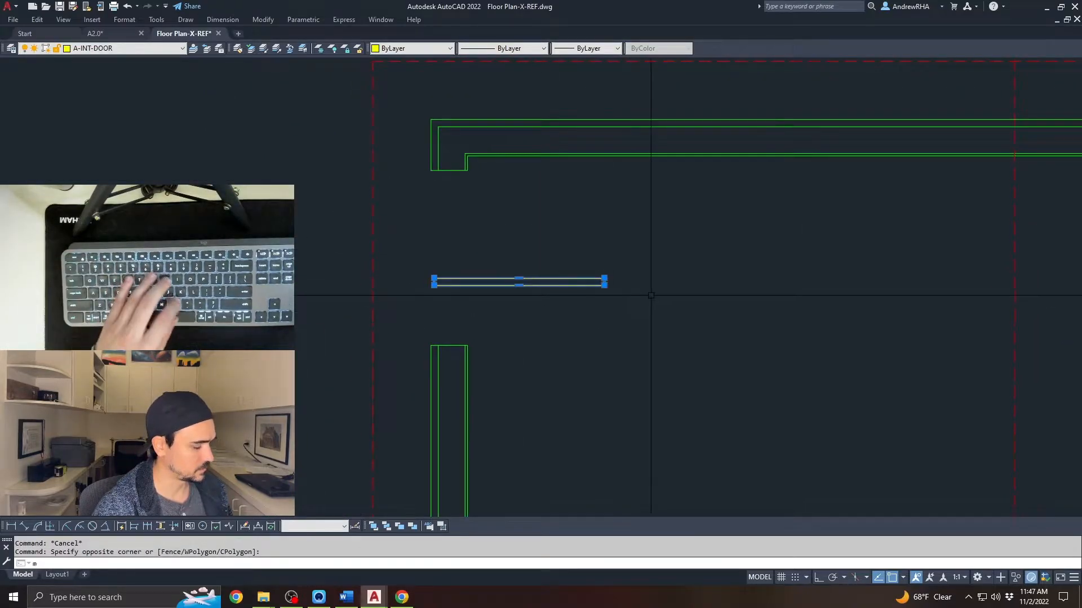
type("co")
left_click(604, 277)
scroll(445, 169, "up", 4)
left_click(470, 194)
key("Escape")
Change the copied door panel's layer to A-EXT-DOORS
left_click(426, 177)
left_click(394, 225)
left_click(183, 48)
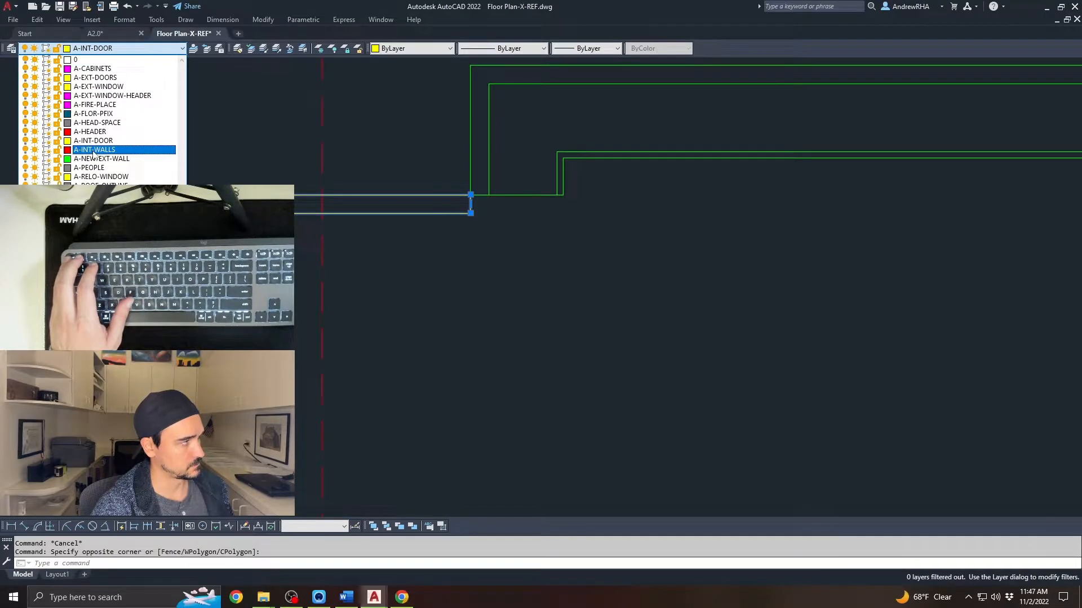
left_click(95, 79)
key("Escape")
key("Escape")
left_click(369, 165)
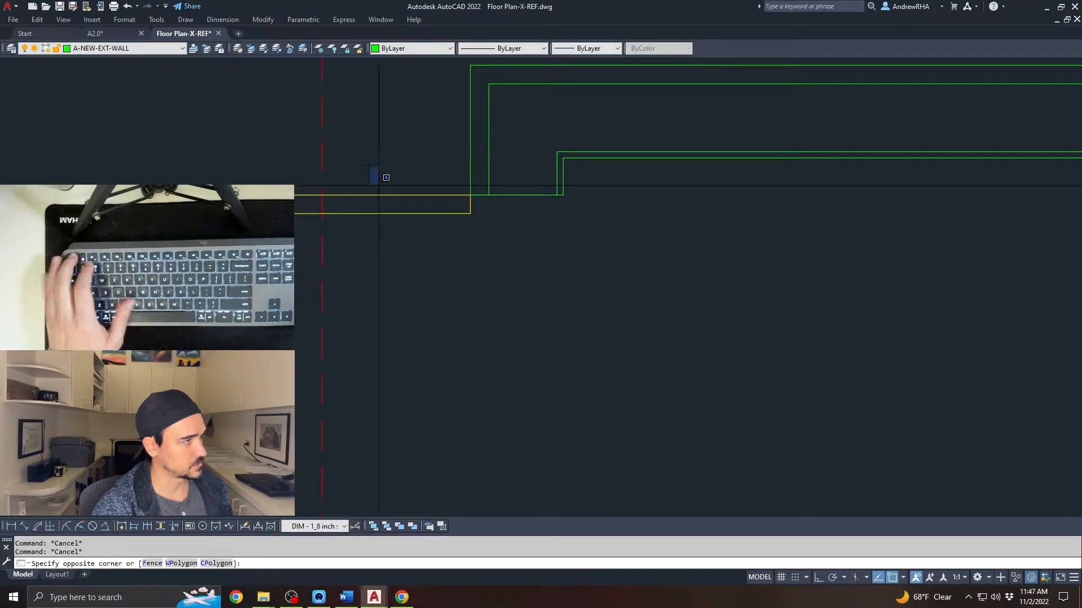
left_click(375, 176)
left_click(176, 181)
left_click(123, 222)
type(",")
key("Escape")
Move the door panel by its upper-left corner to the upper jamb's inner corner, so it extends into the room
left_click(118, 166)
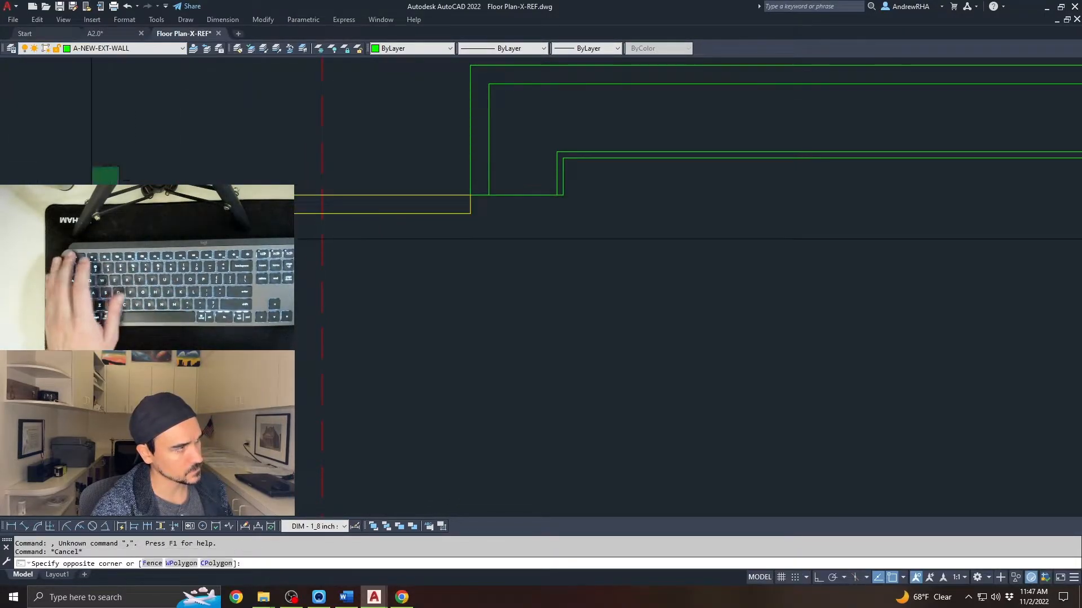
left_click(86, 246)
type("m")
left_click(38, 195)
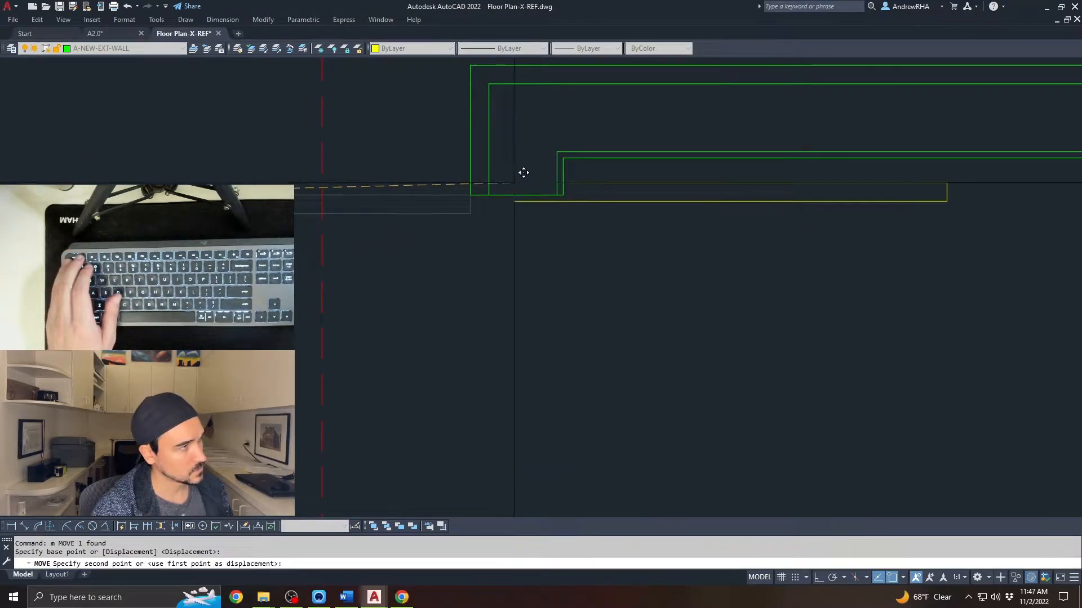
key("Escape")
key("Escape")
scroll(582, 266, "down", 4)
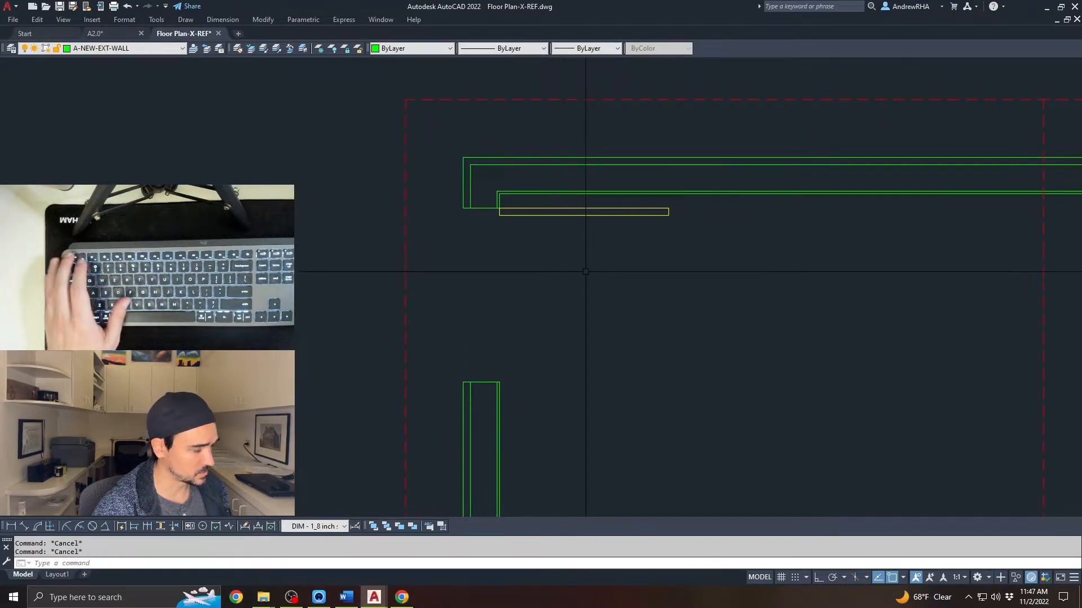
Draw a vertical guide line across the door opening from the lower jamb's inner corner up to the door panel
type("l")
left_click(499, 383)
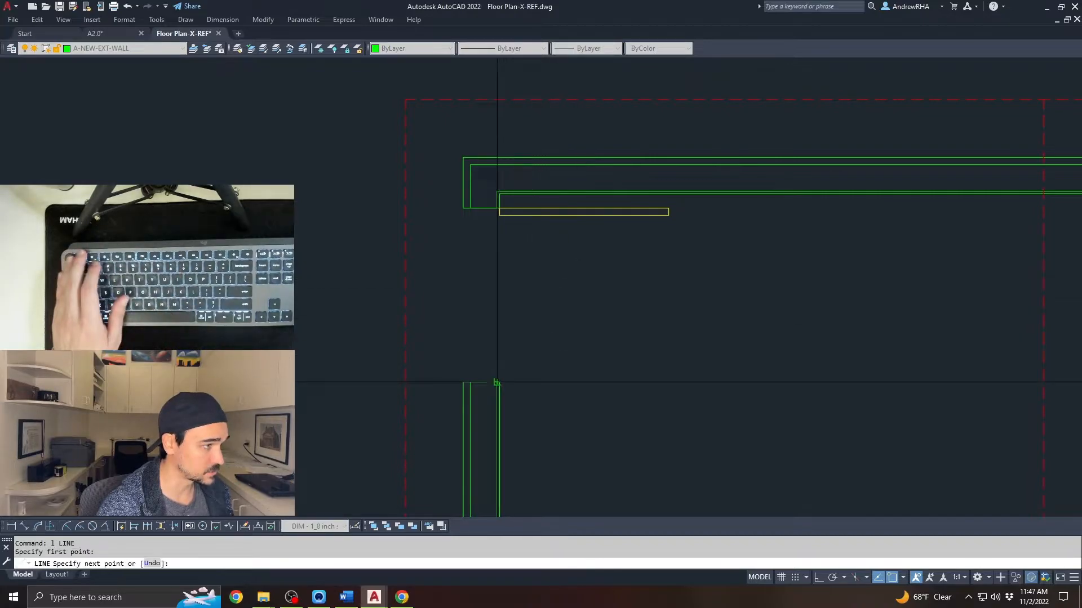
left_click(501, 194)
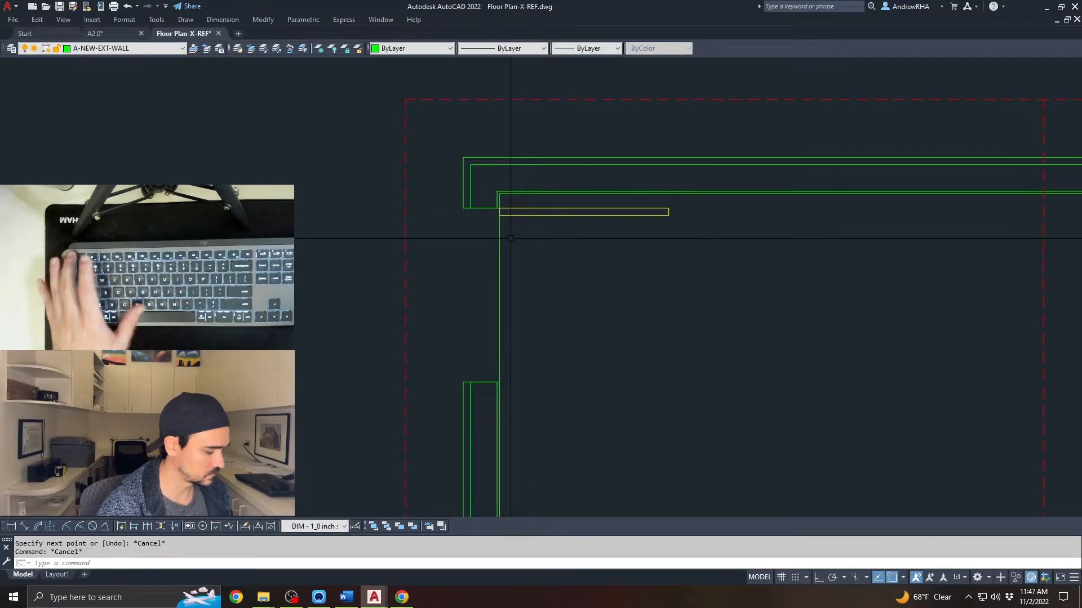
Offset the vertical guide line across the door opening 36" into the room
key("space")
type("o 37")
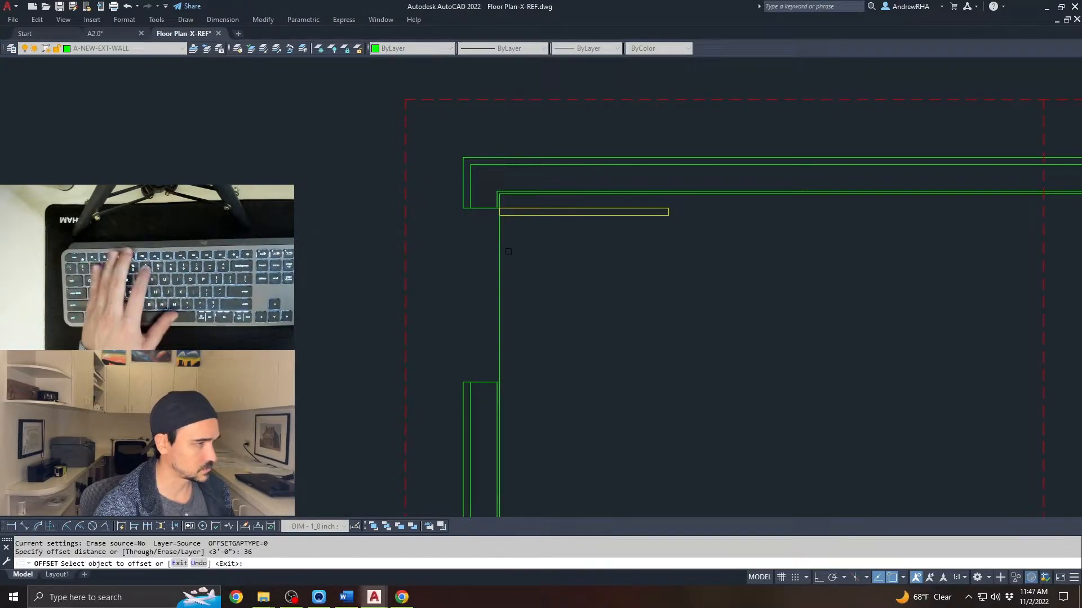
left_click(500, 260)
left_click(588, 269)
key("Escape")
key("Escape")
Stretch the door panel's free end to the offset guide line and remove both guide lines
scroll(688, 210, "up", 6)
type("s")
left_click(606, 206)
left_click(558, 327)
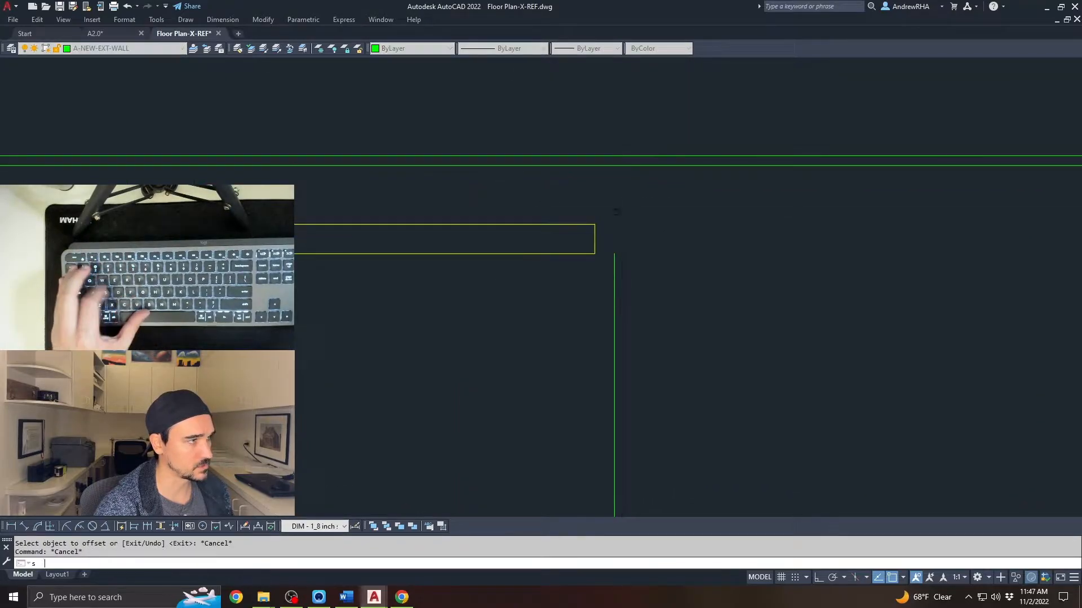
key("space")
left_click(595, 254)
left_click(614, 254)
key("Escape")
key("Escape")
scroll(563, 304, "down", 5)
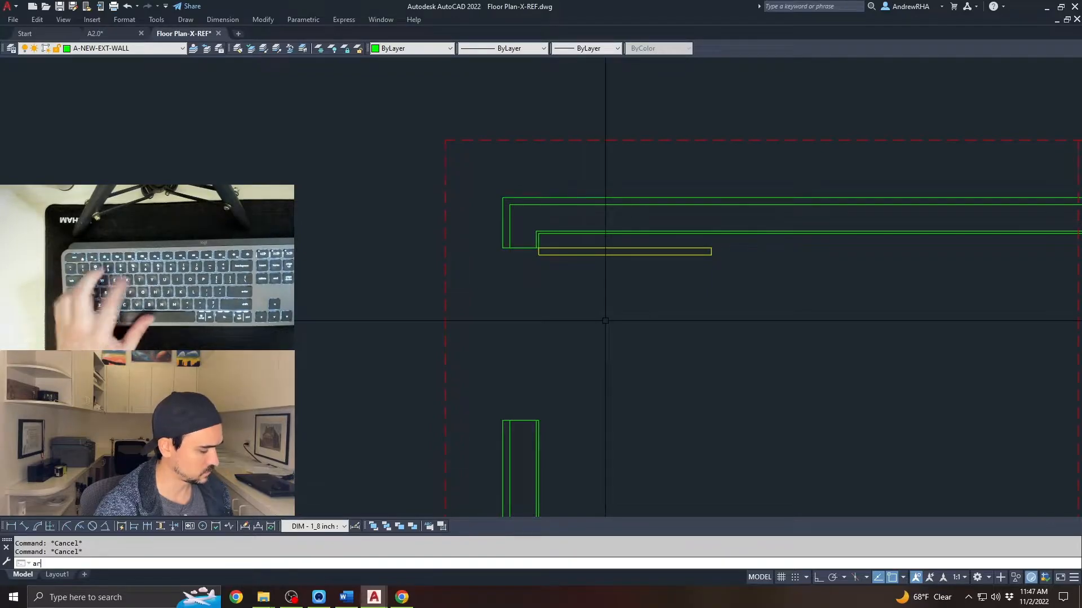
Try to draw the door swing as a three-point arc from the lower jamb's inner corner to the panel's free end
type("ar")
key("space")
left_click(711, 252)
key("Escape")
key("space")
left_click(541, 420)
left_click(718, 335)
left_click(712, 255)
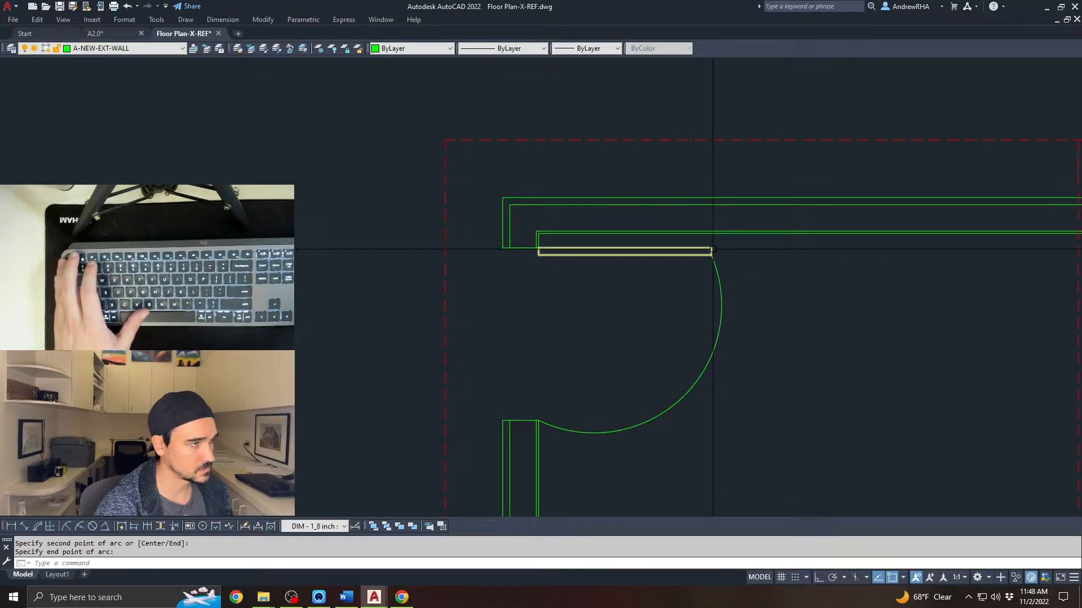
key("Escape")
Draw a quarter-circle door-swing arc from the lower jamb's inner corner to the door panel's free end
key("space")
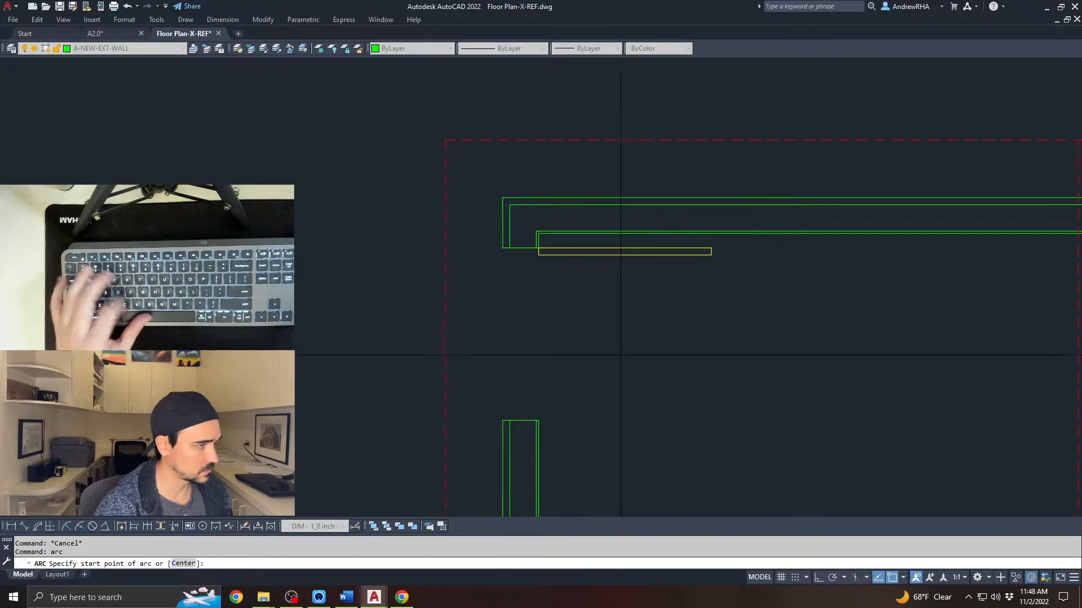
left_click(540, 420)
scroll(732, 262, "up", 5)
left_click(648, 238)
left_click(647, 237)
key("Escape")
Match the door-swing arc's properties to the yellow door panel
scroll(686, 255, "down", 4)
type("ma")
key("space")
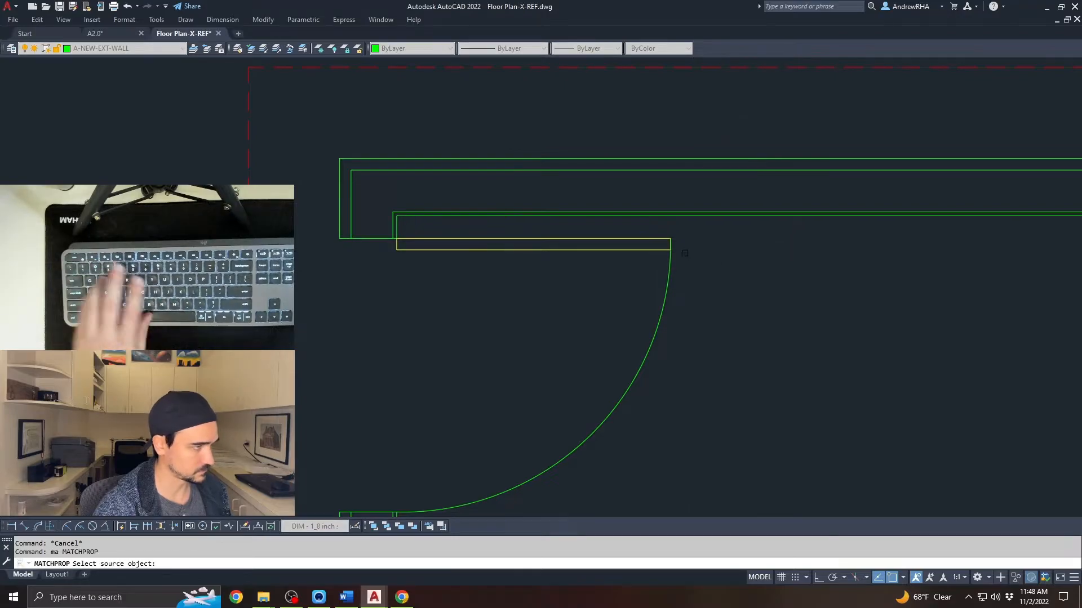
left_click(658, 252)
left_click(612, 434)
key("Escape")
key("Escape")
scroll(394, 152, "down", 6)
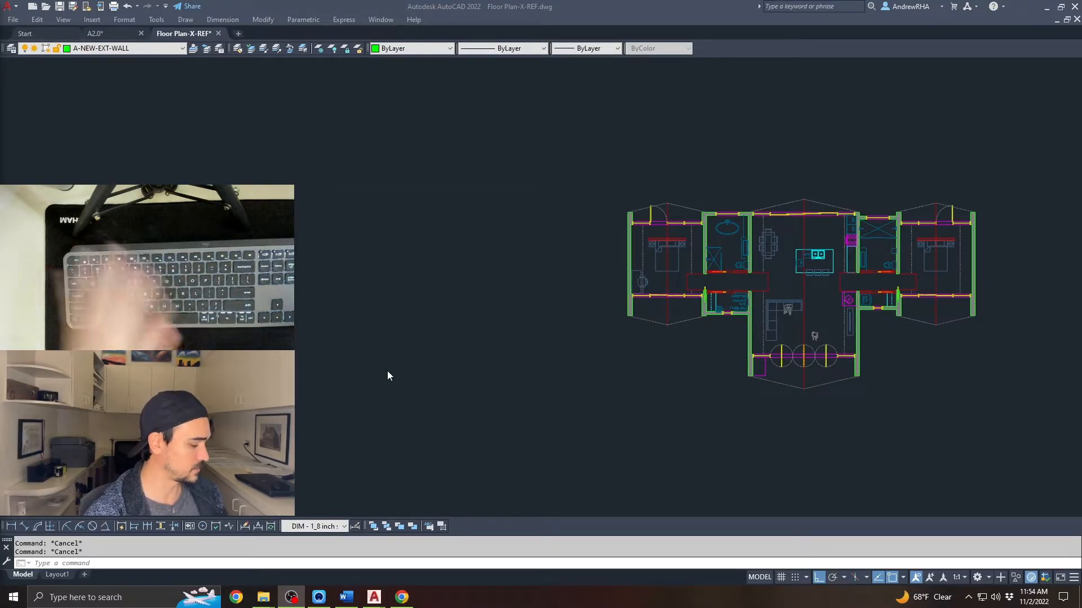
left_click(448, 344)
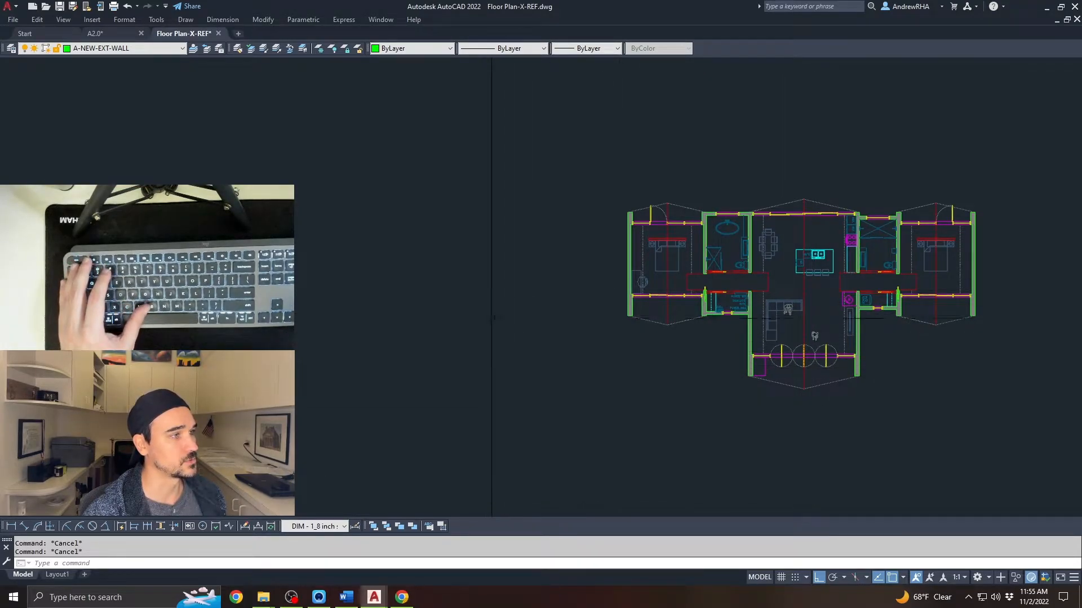
middle_click_drag(528, 321, 599, 329)
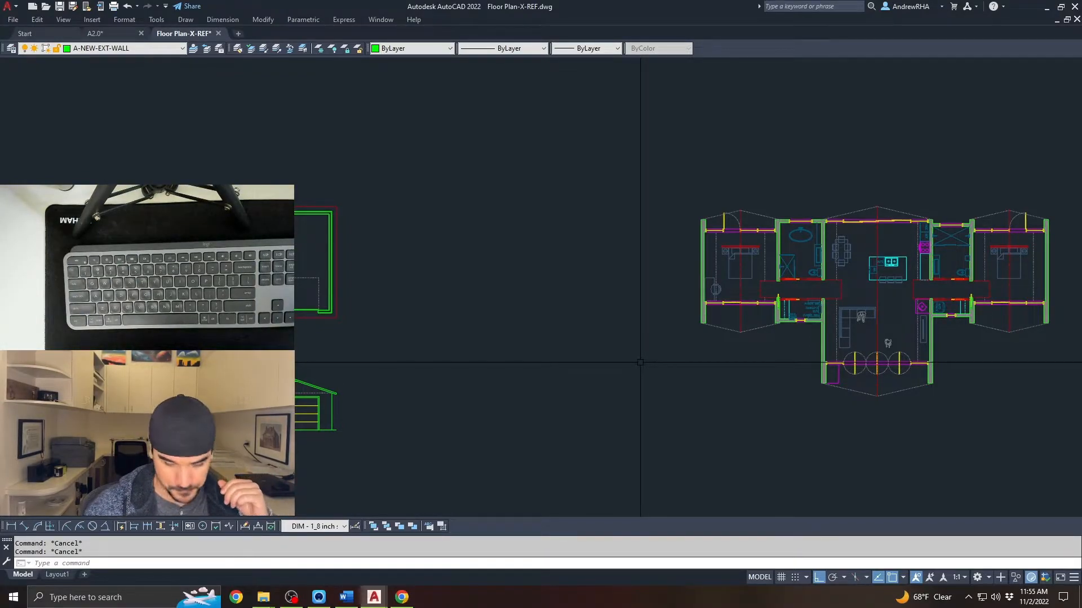
left_click(634, 436)
key("Escape")
key("Escape")
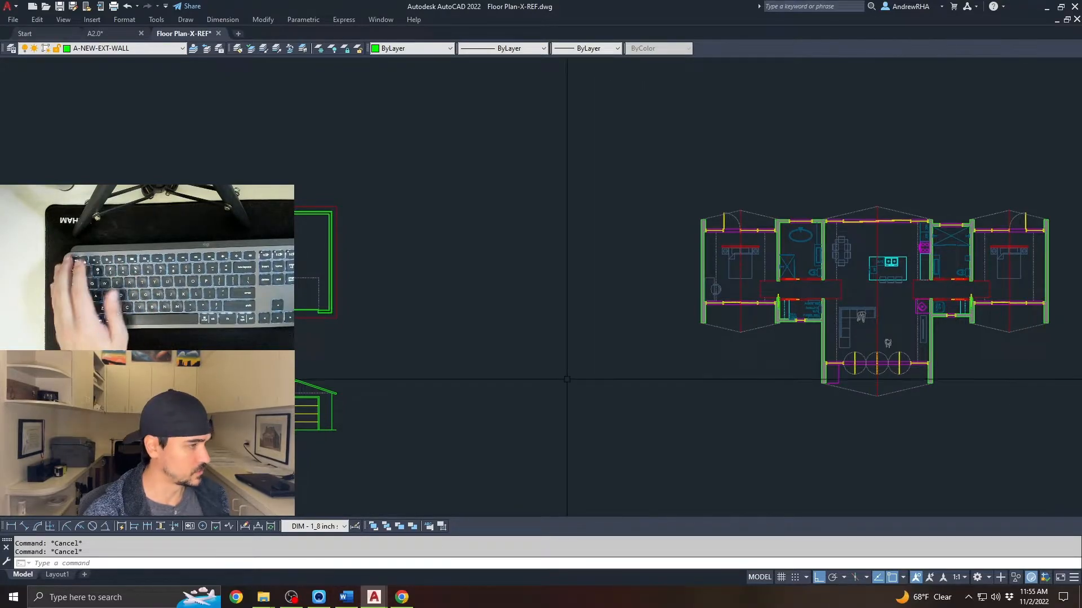
Draw three circles of decreasing size in the empty area beside the large house floor plan
scroll(626, 275, "up", 2)
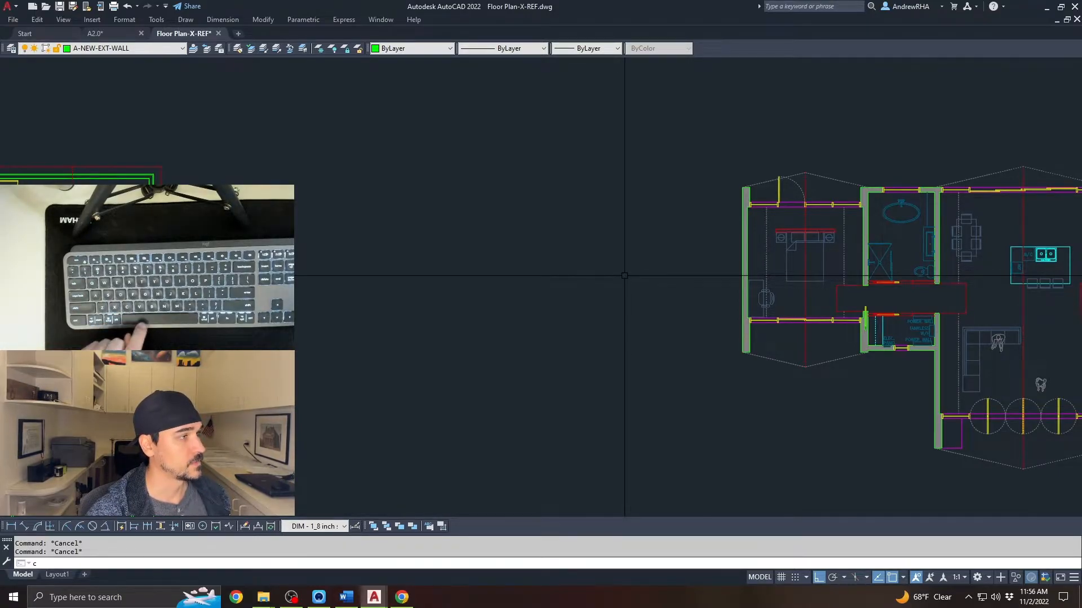
key("Return")
left_click(598, 289)
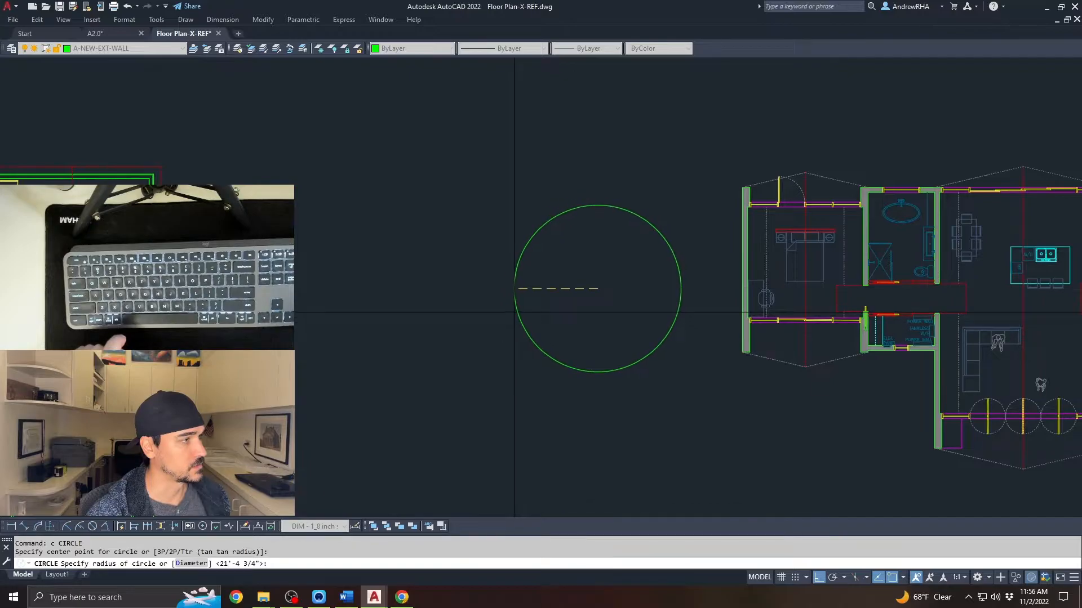
left_click(515, 282)
key("Return")
left_click(508, 201)
left_click(465, 232)
key("Return")
left_click(464, 301)
left_click(430, 336)
key("space")
key("Escape")
key("Escape")
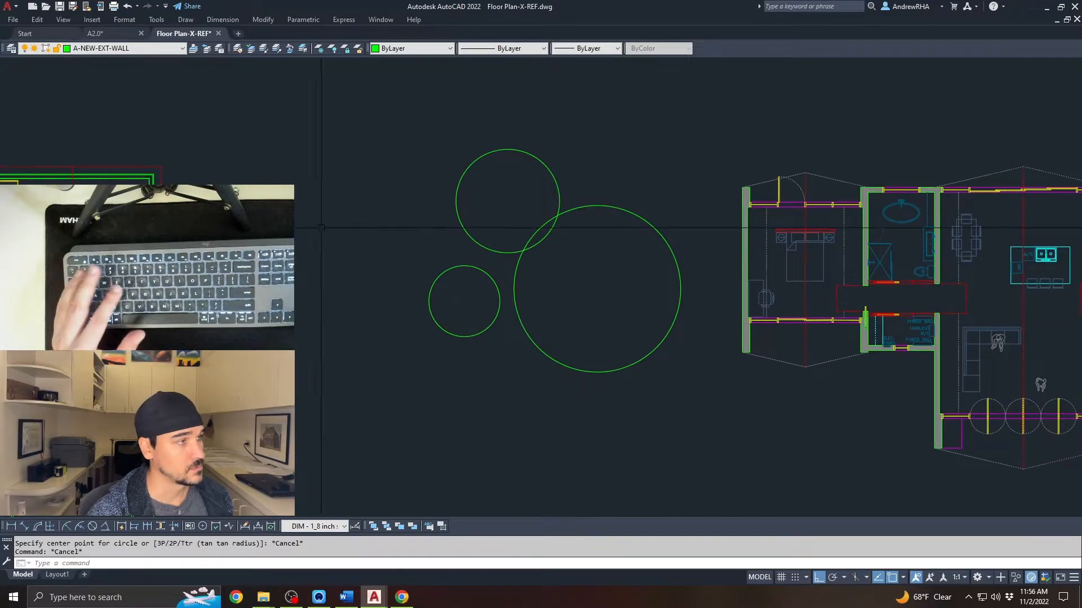
mouse_move(608, 360)
middle_mouse_down()
mouse_move(625, 346)
mouse_move(707, 334)
mouse_move(297, 330)
middle_mouse_up()
scroll(590, 258, "up", 6)
middle_click_drag(635, 225, 564, 353)
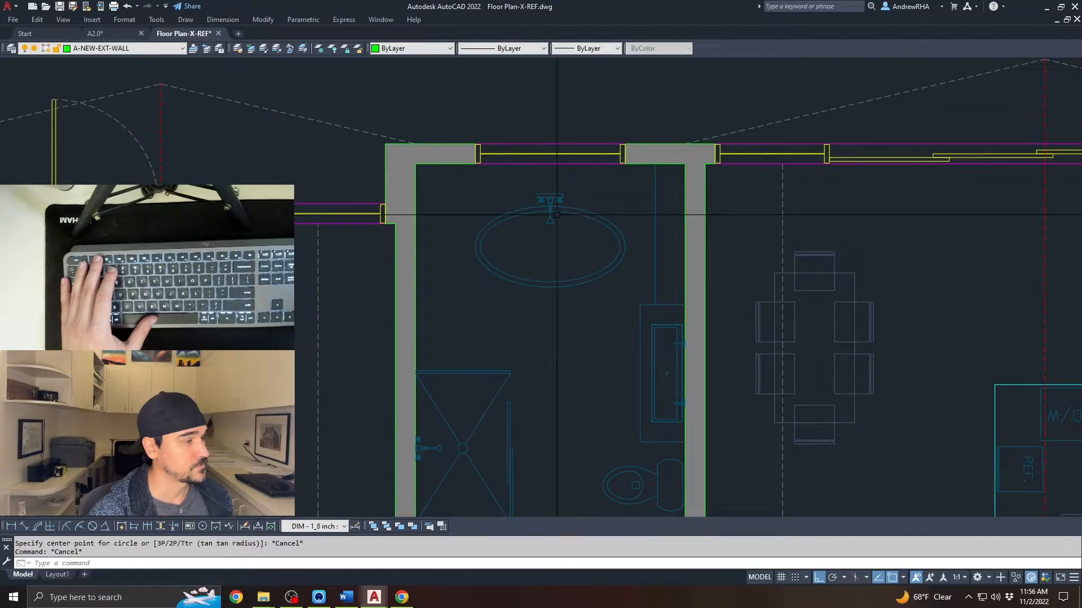
scroll(557, 214, "down", 5)
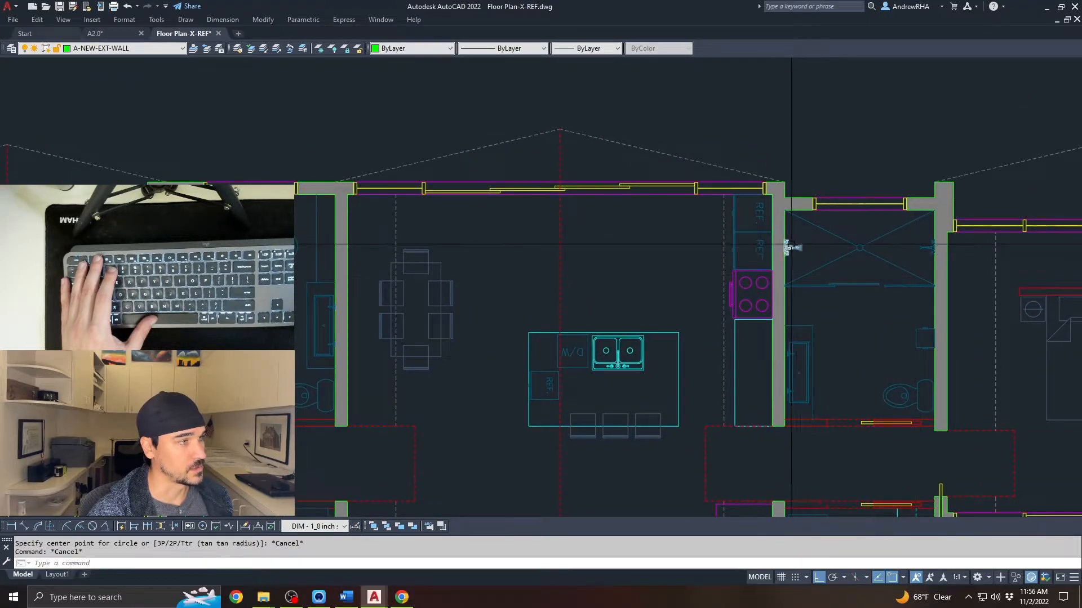
scroll(801, 228, "up", 5)
left_click(807, 221)
left_click(791, 248)
scroll(795, 232, "up", 4)
scroll(736, 323, "down", 1)
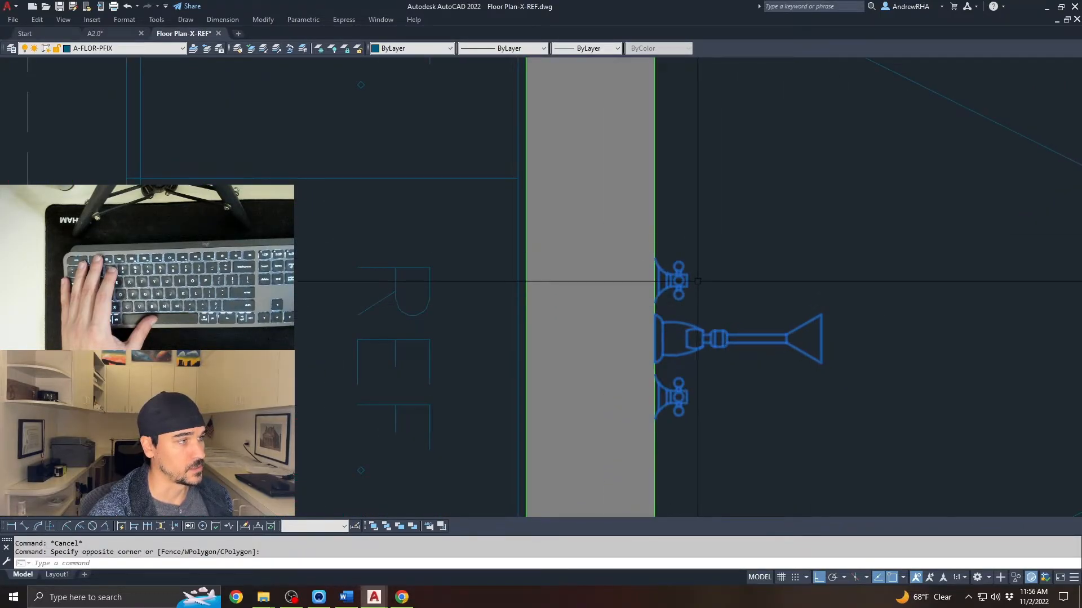
key("Escape")
scroll(695, 282, "down", 6)
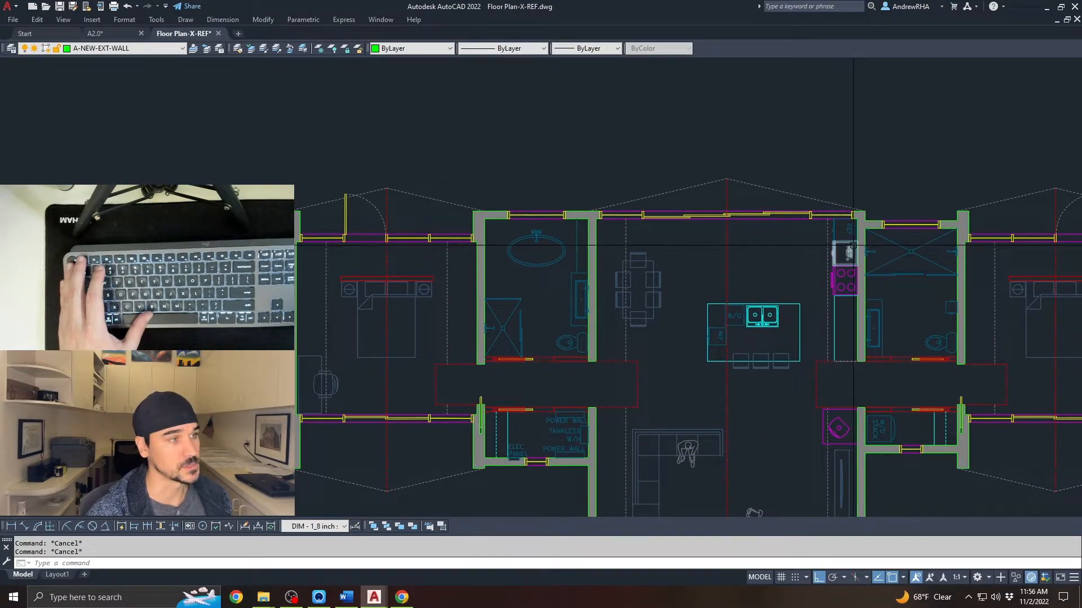
Copy the shower fixture beside the refrigerators several times along a horizontal row across the kitchen and dining area
scroll(877, 246, "up", 6)
left_click(876, 261)
left_click(839, 319)
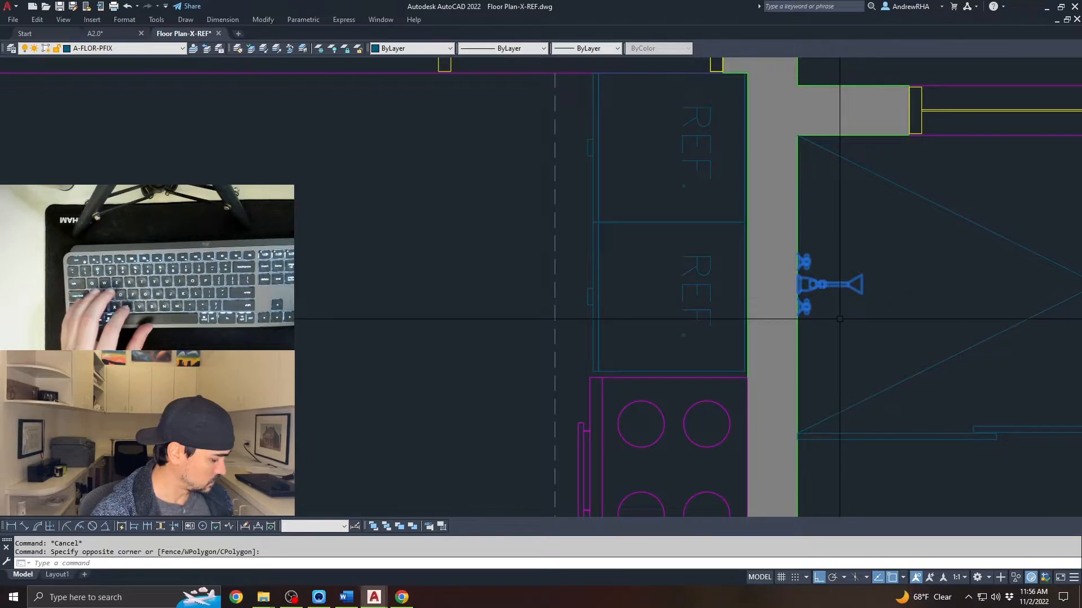
type("c")
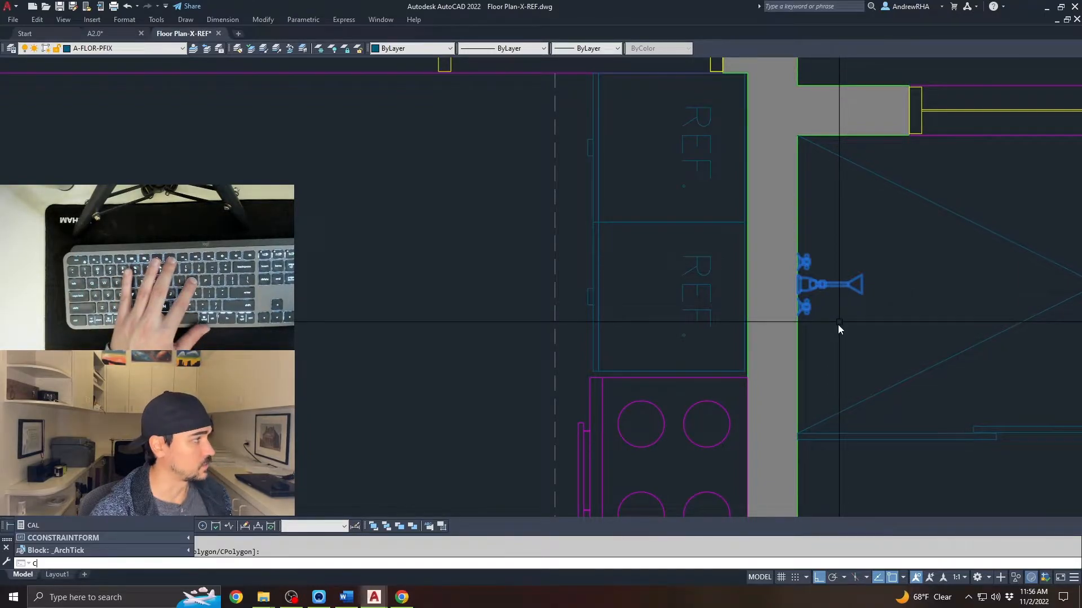
type("o")
key("Return")
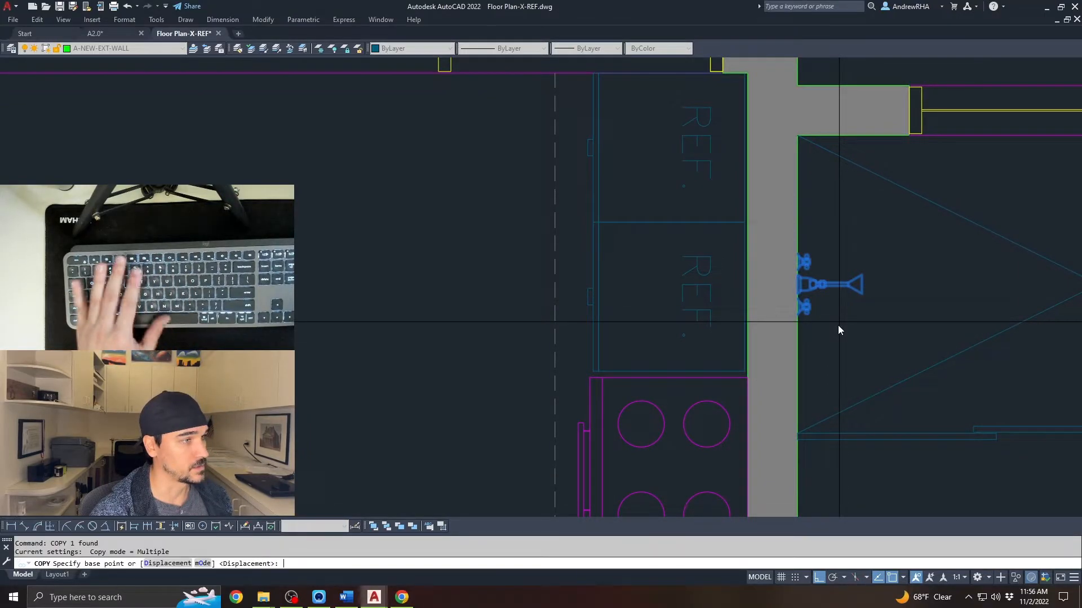
left_click(837, 326)
scroll(683, 356, "down", 4)
left_click(481, 365)
left_click(570, 358)
left_click(489, 374)
left_click(604, 382)
left_click(493, 392)
left_click(325, 397)
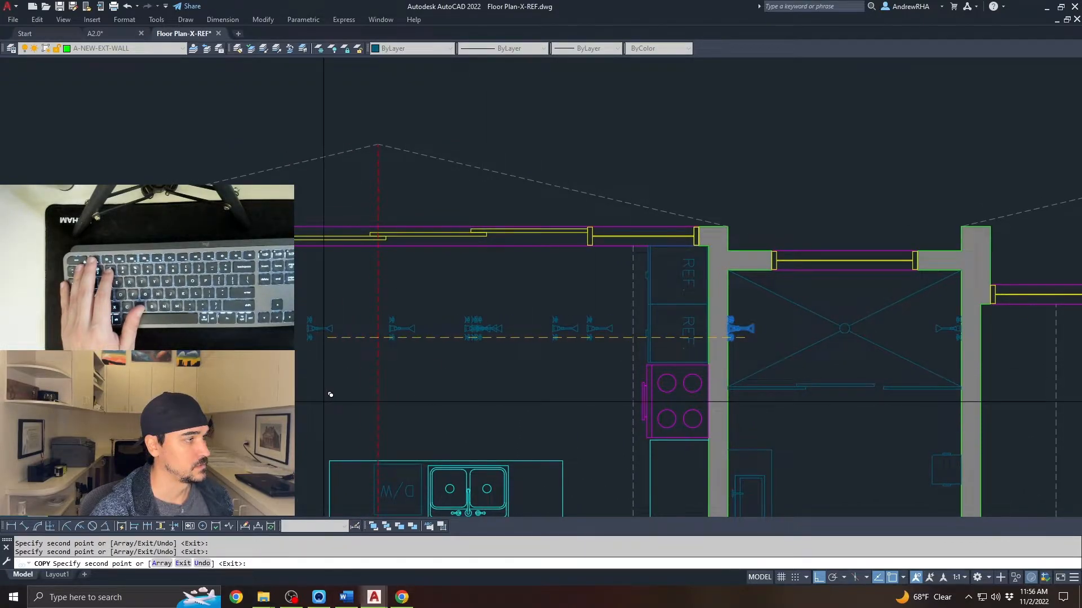
key("Escape")
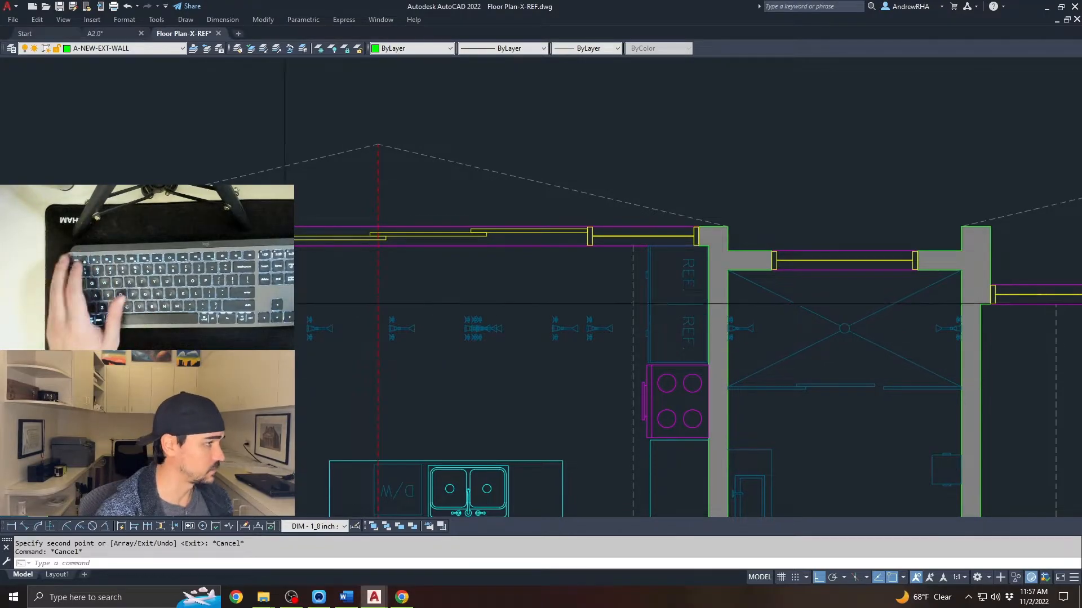
Delete the row of copied shower fixtures from the kitchen and dining area
left_click(291, 292)
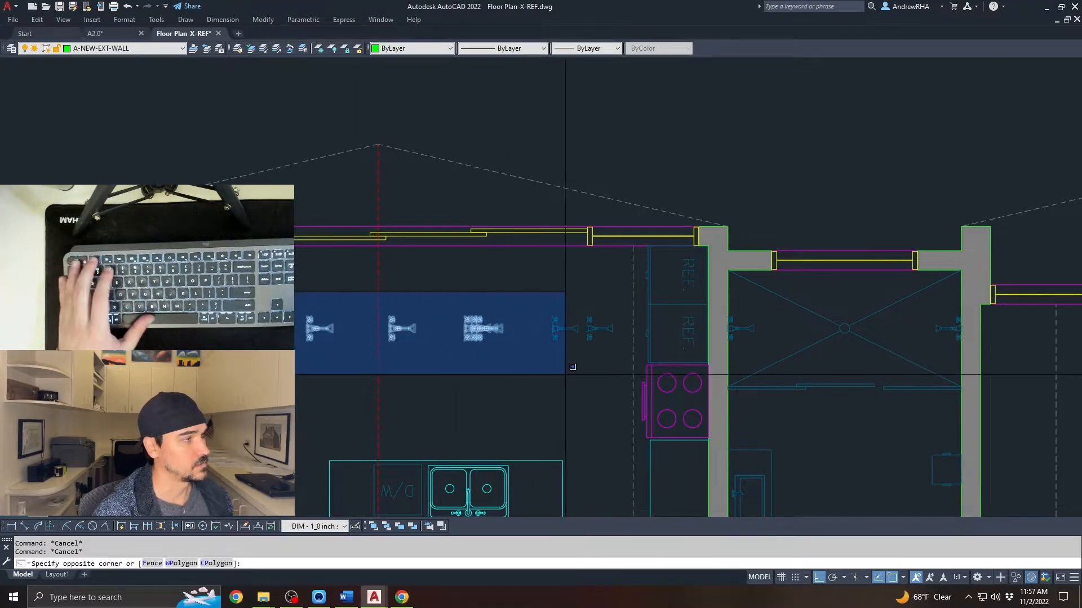
left_click(608, 362)
key("Delete")
middle_click_drag(570, 370, 619, 362)
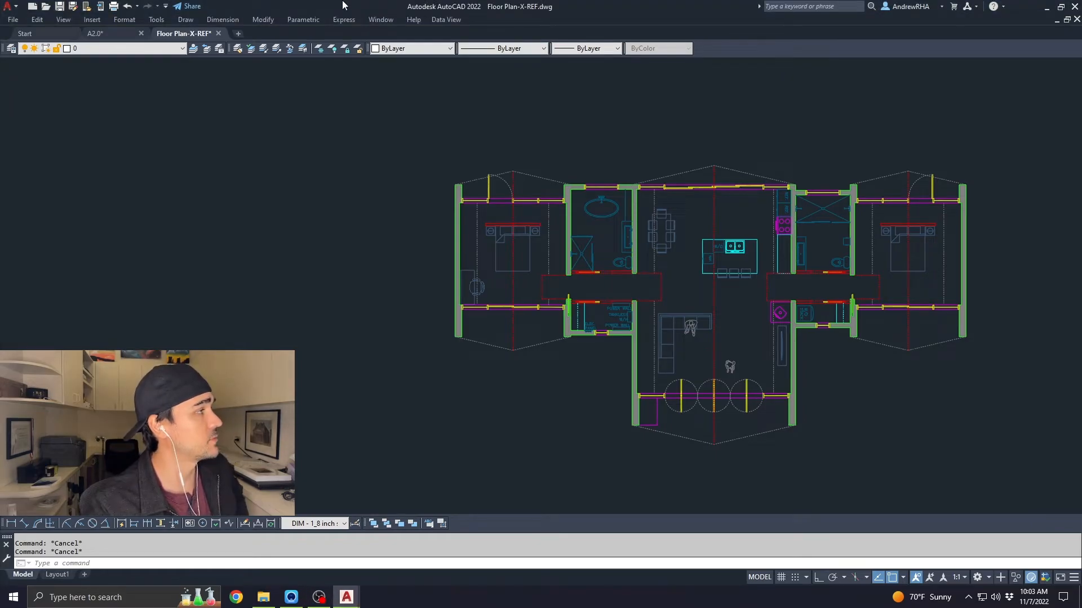
Open the Command Alias Editor from the Express Tools
left_click(344, 19)
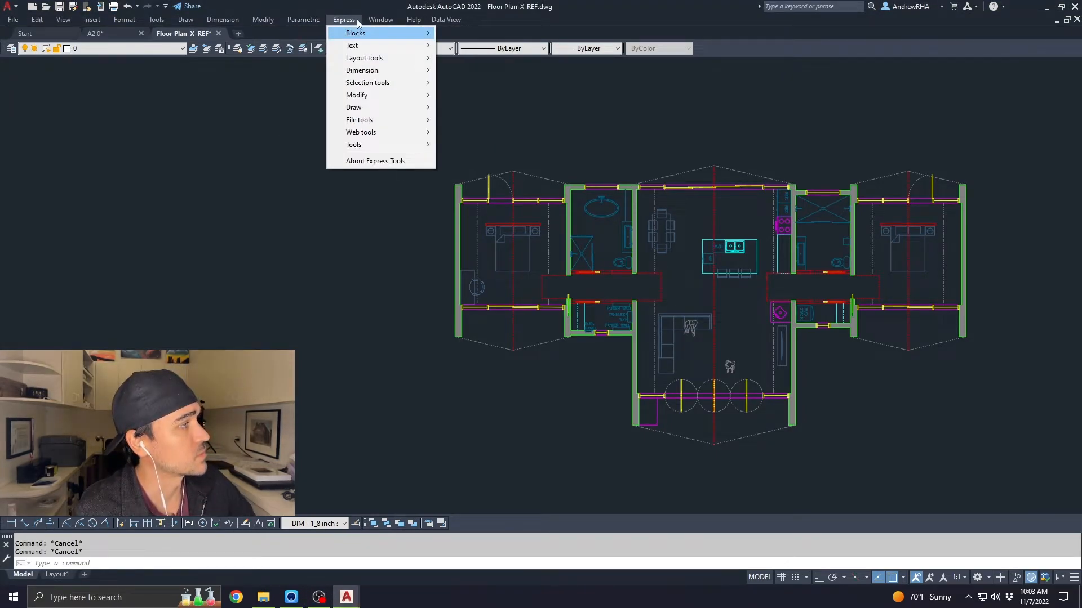
mouse_move(372, 146)
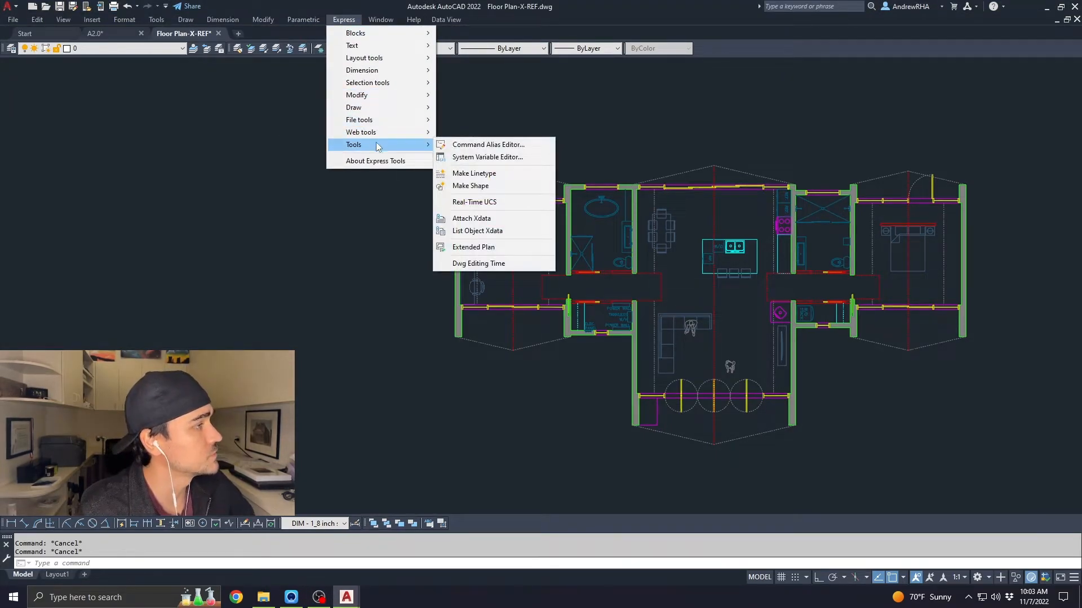
left_click(491, 145)
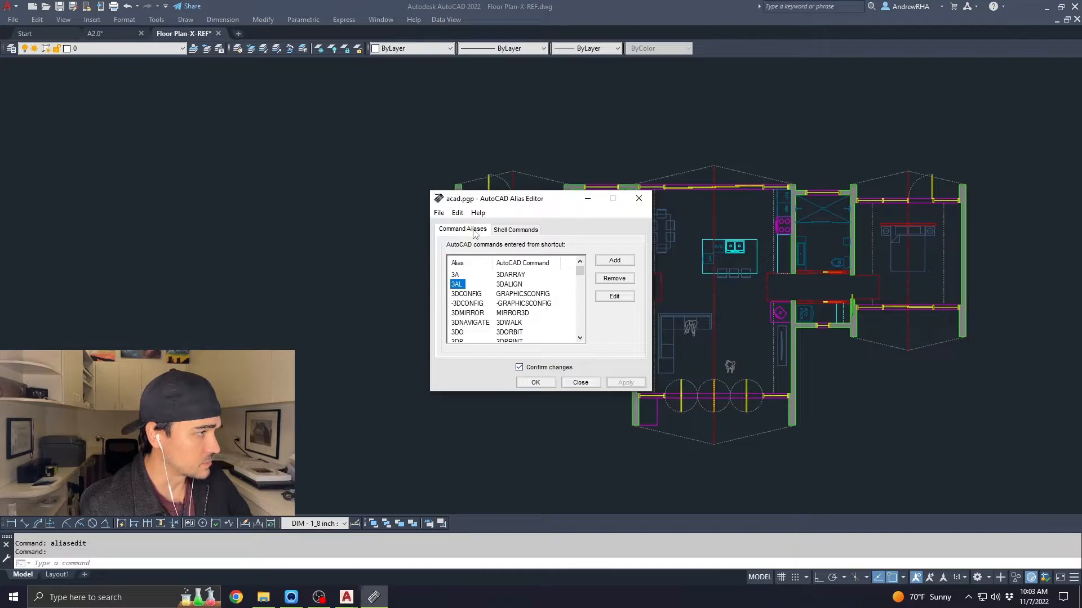
Examine the shell commands and the command aliases, reading the alias list down to the entries beginning with C
left_click(499, 231)
left_click(471, 233)
left_click(498, 231)
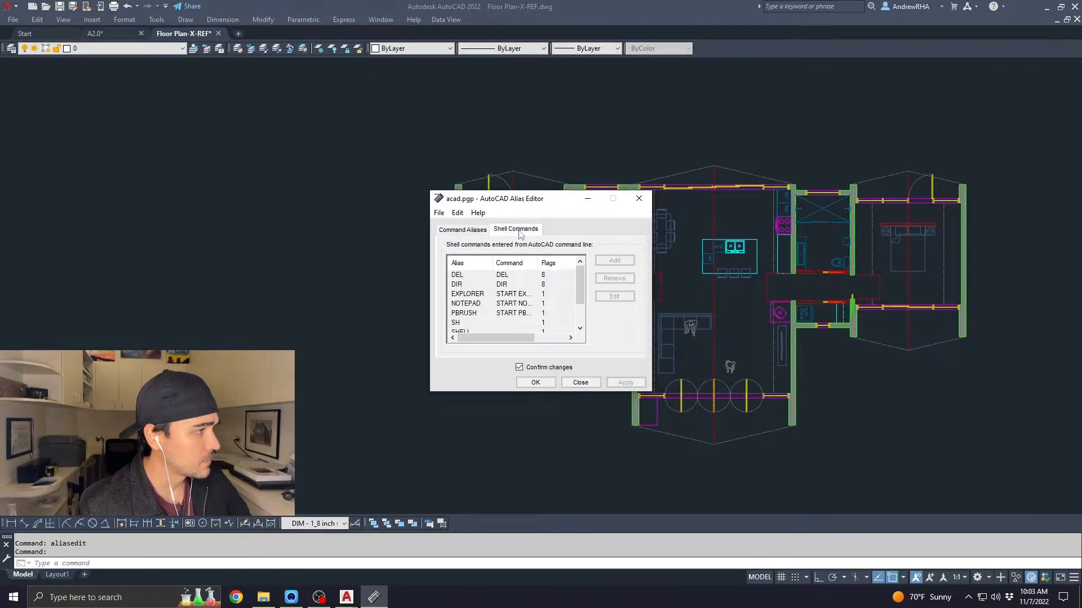
left_click(466, 232)
left_click(508, 233)
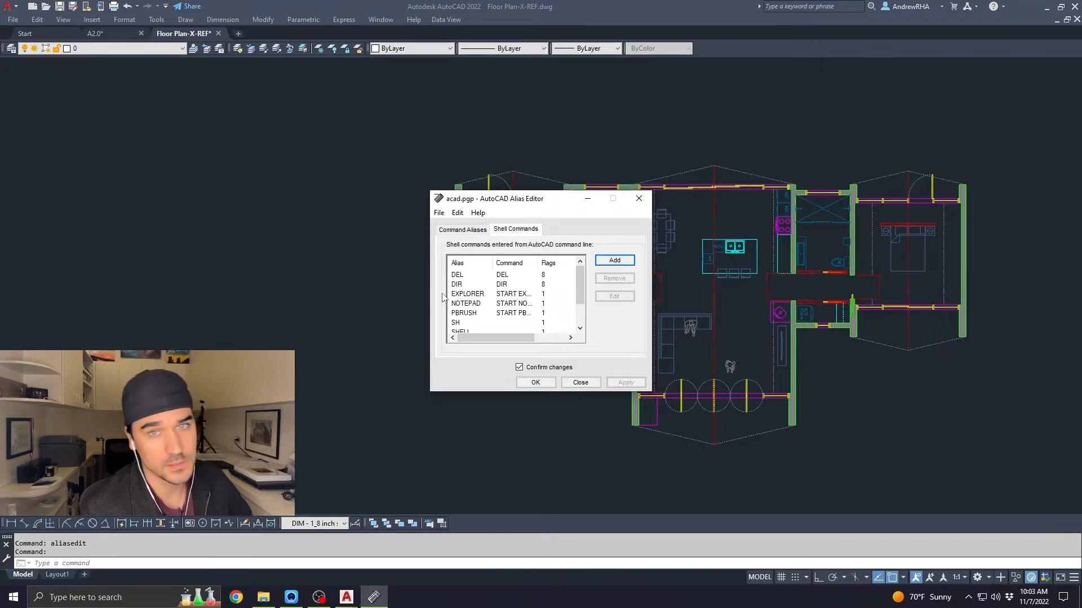
left_click(482, 231)
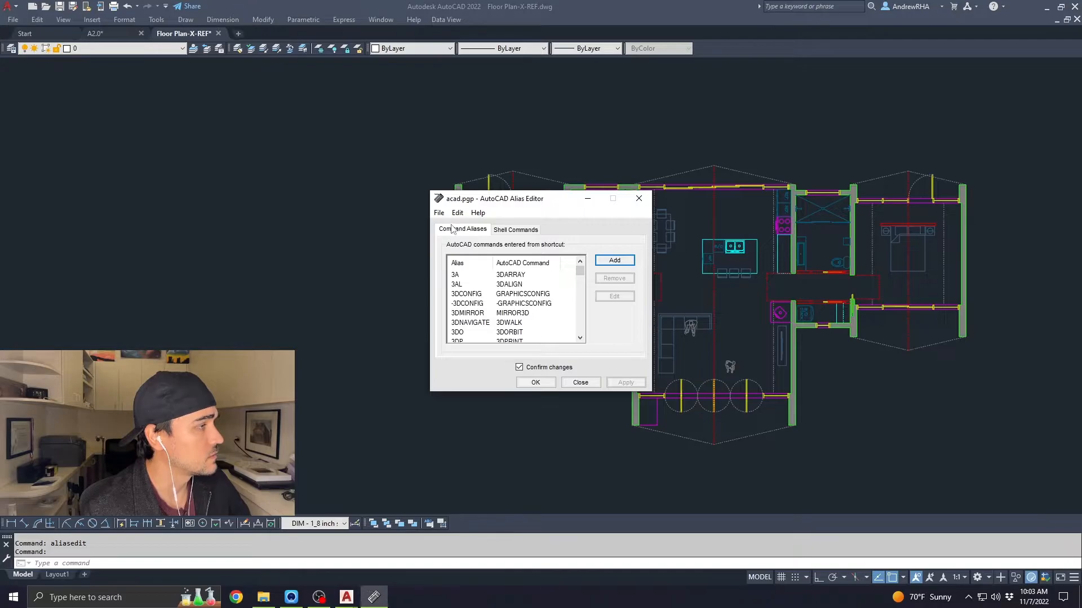
left_click(501, 308)
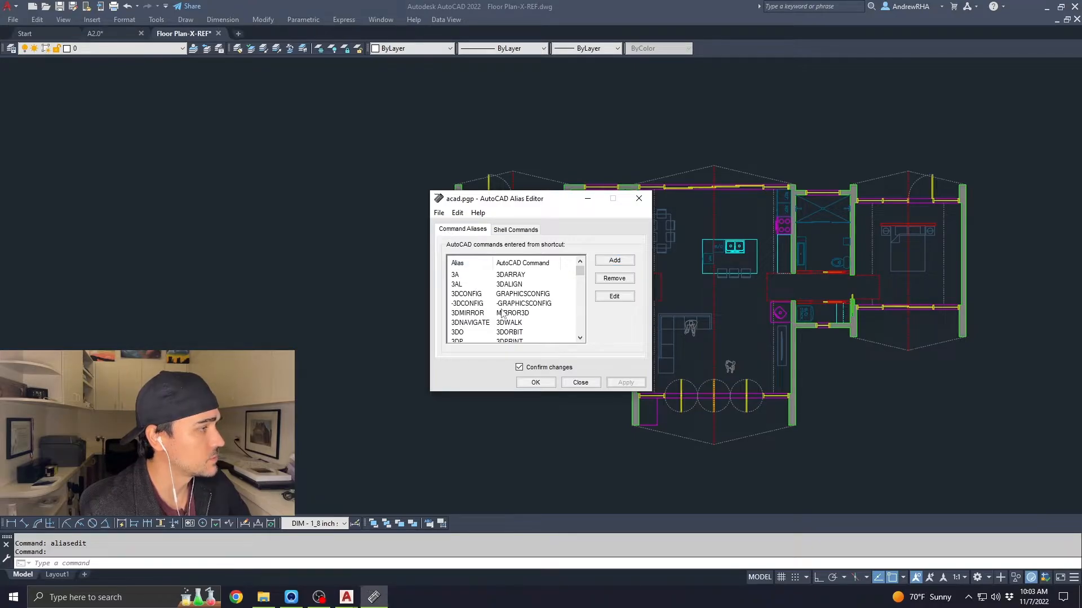
left_click(466, 305)
scroll(473, 308, "down", 2)
scroll(473, 314, "down", 4)
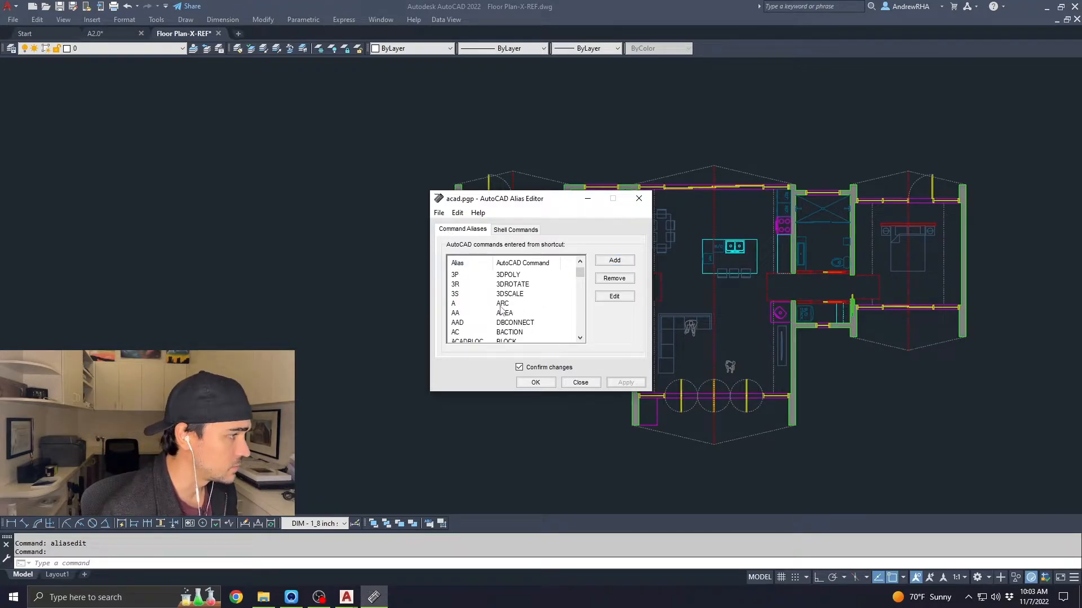
scroll(487, 321, "down", 2)
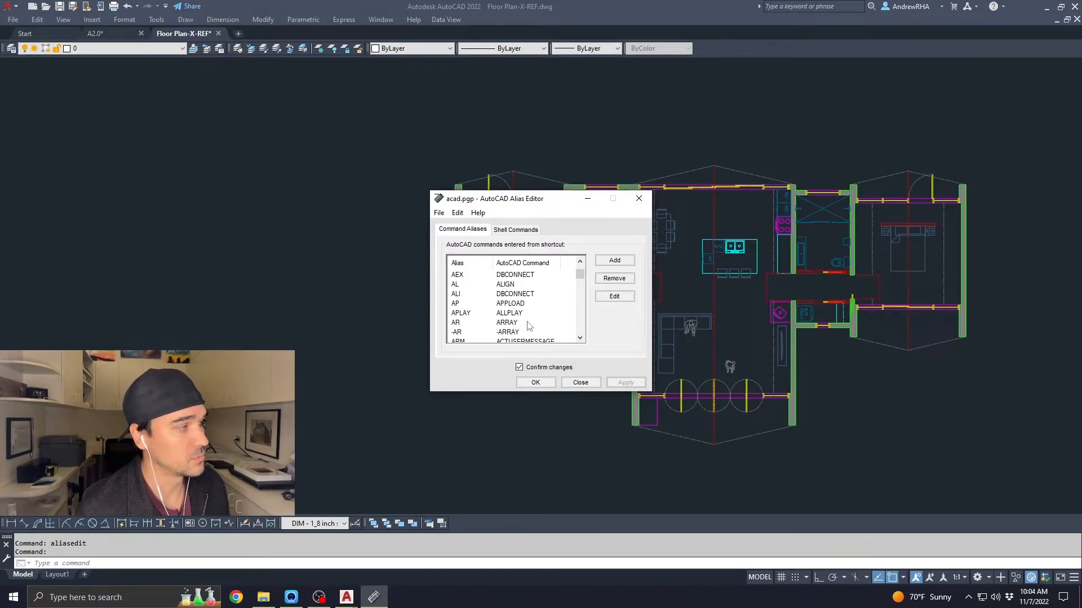
scroll(524, 315, "down", 12)
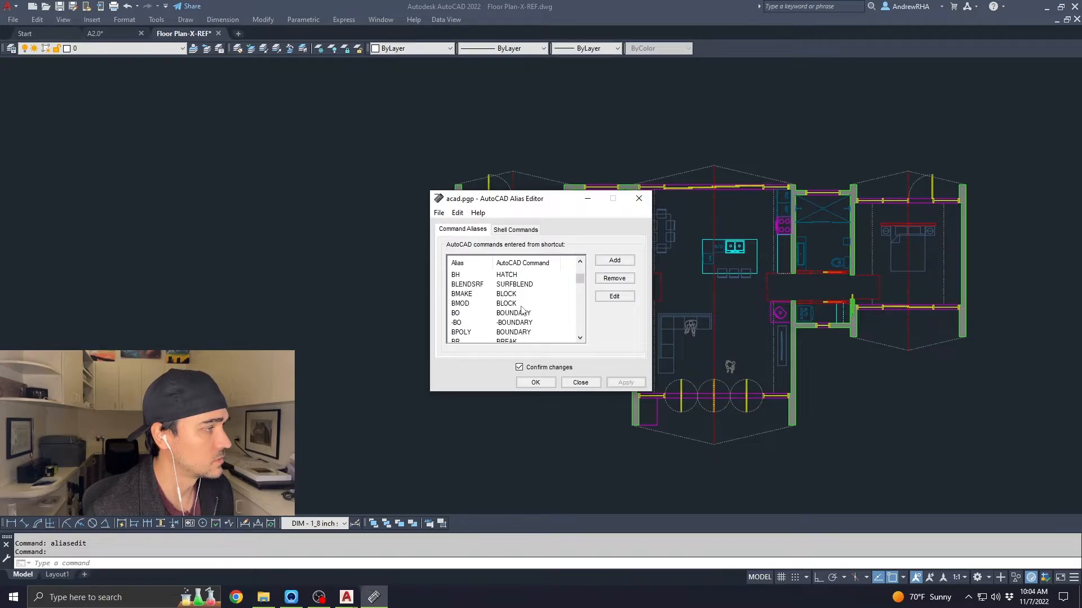
scroll(523, 311, "up", 2)
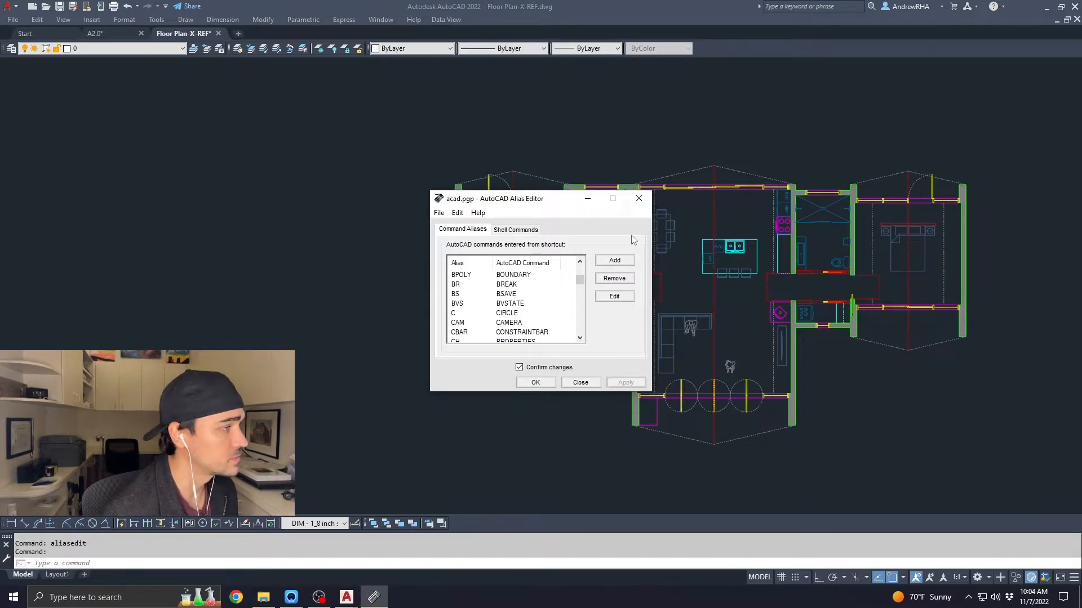
Add the command alias CI for the CIRCLE command and locate the new entry in the alias list
left_click(615, 260)
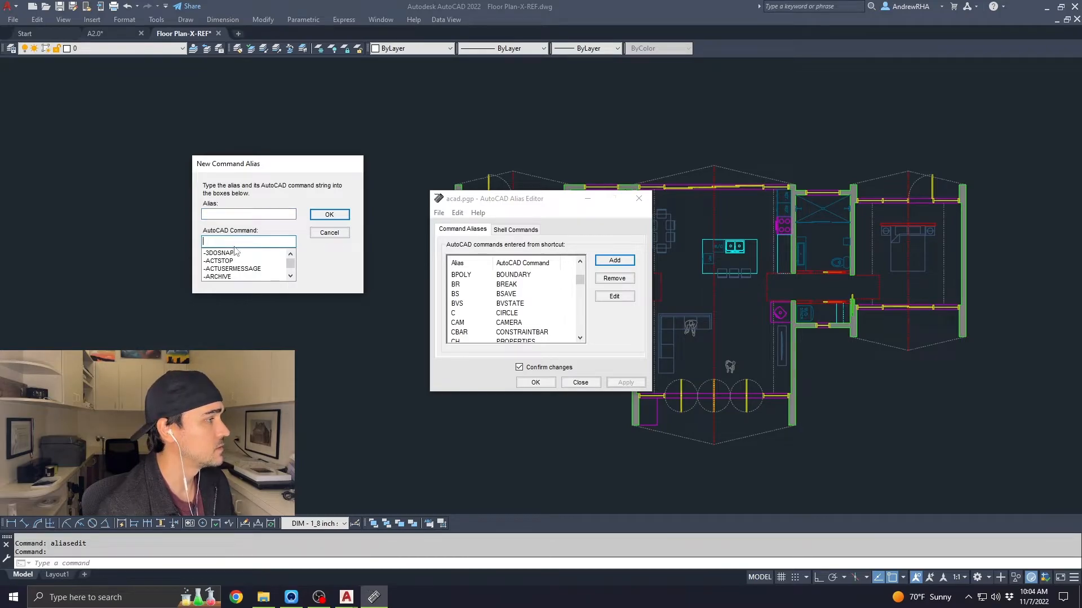
left_click_drag(295, 163, 355, 159)
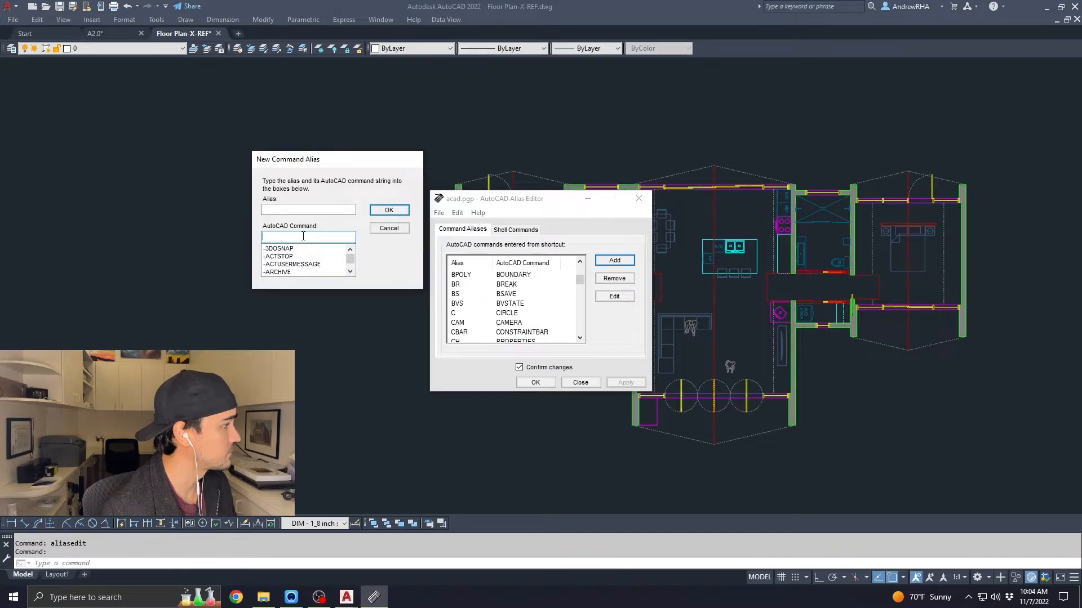
type("ci")
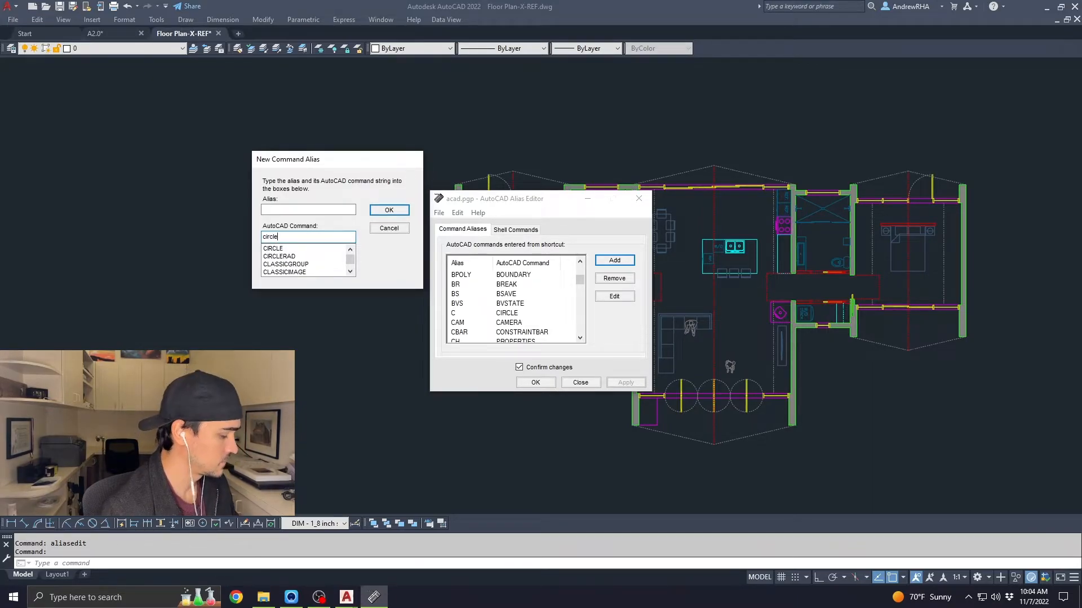
type("rcle")
left_click(276, 249)
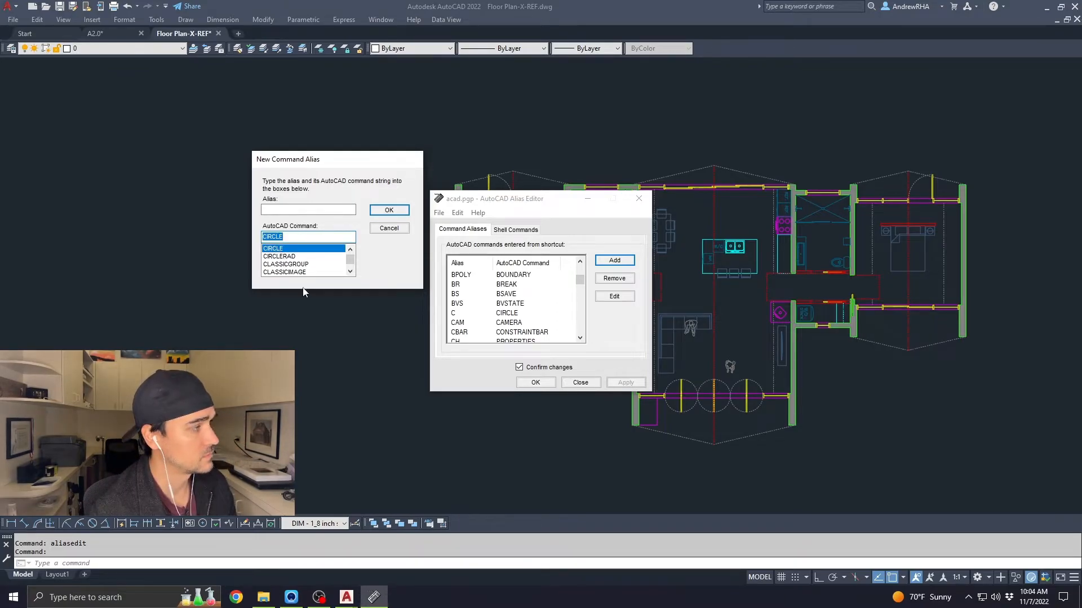
left_click(294, 210)
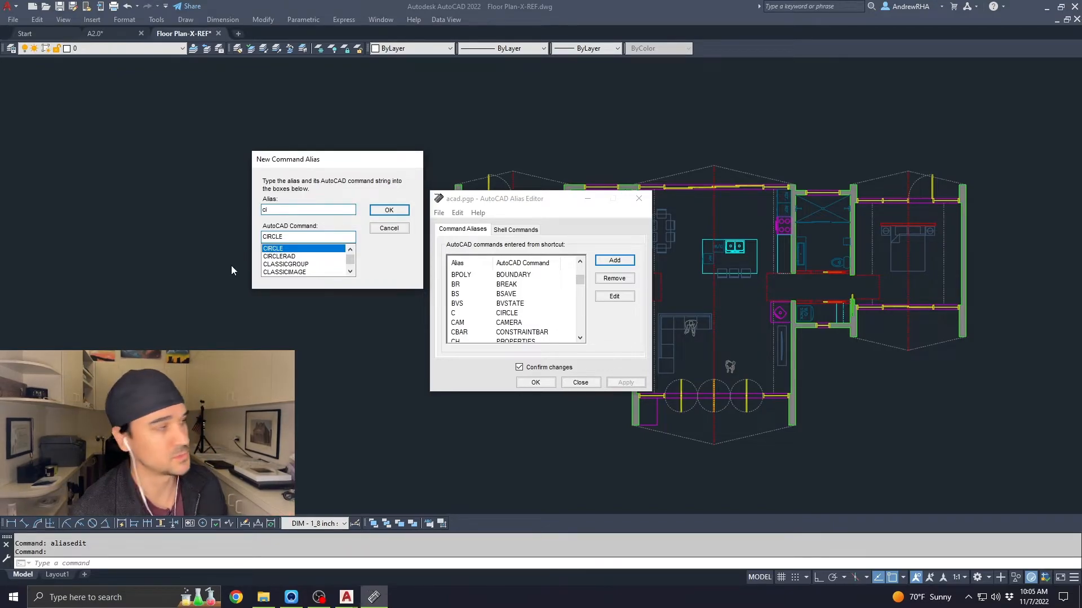
left_click(389, 209)
left_click(538, 340)
left_click(576, 333)
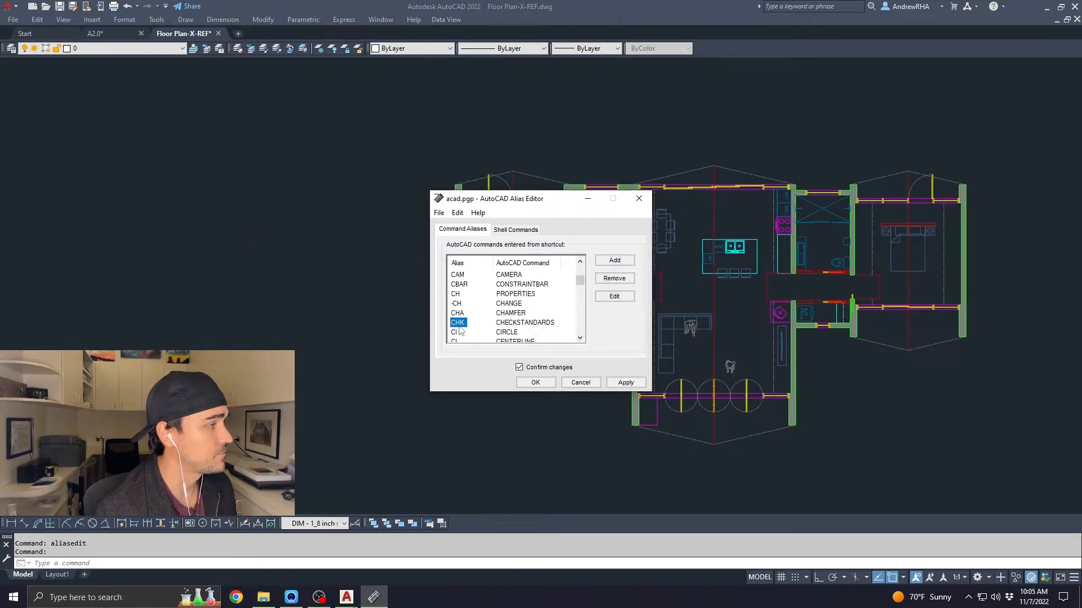
left_click(580, 338)
left_click(580, 338)
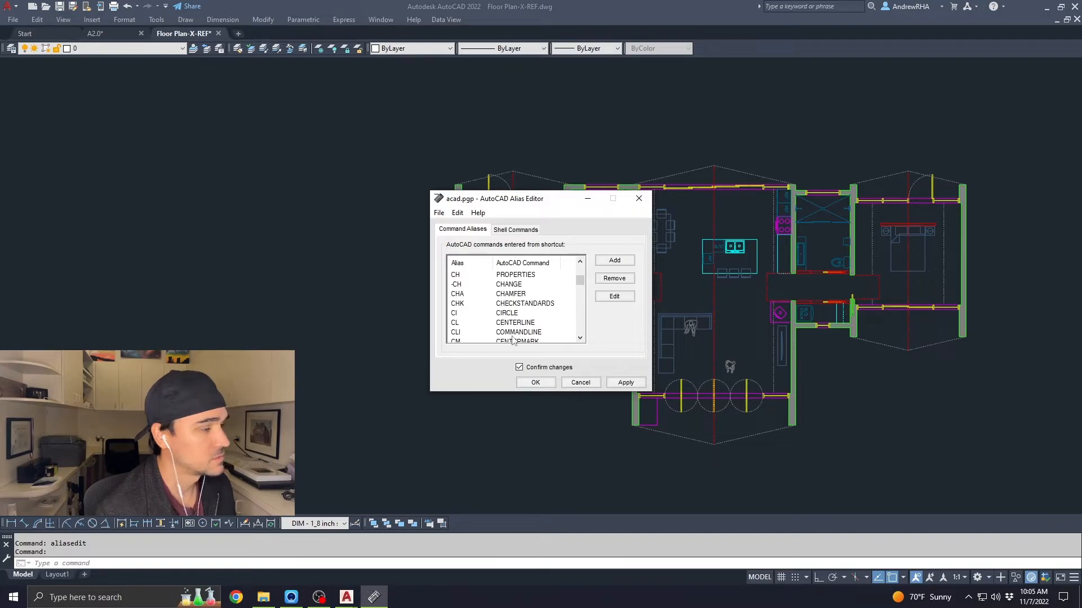
Redefine the command alias C to refer to the COPY command and accept the change
left_click(615, 260)
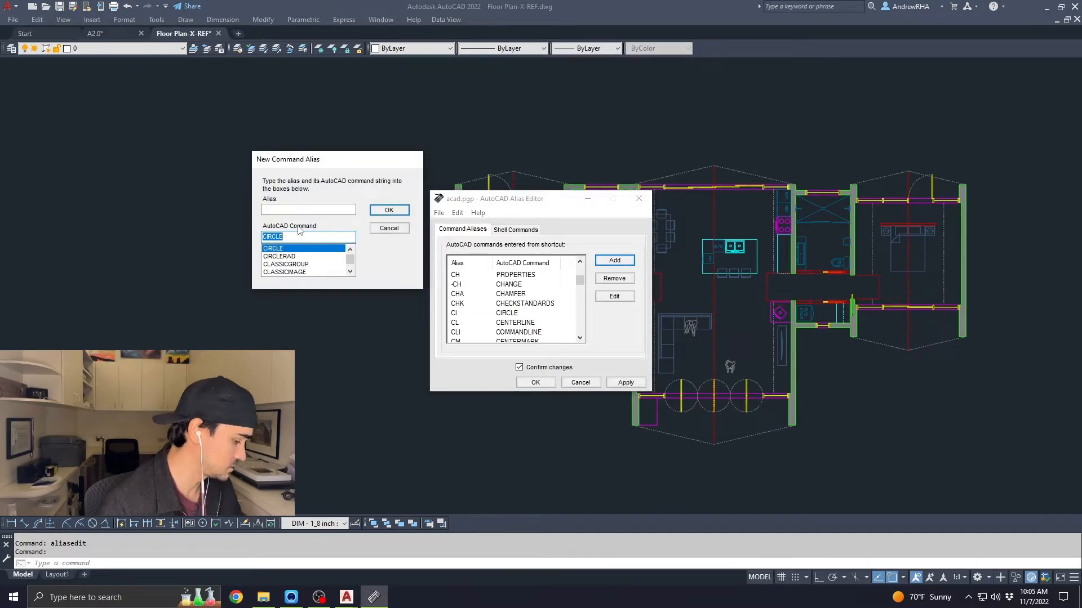
key("BackSpace")
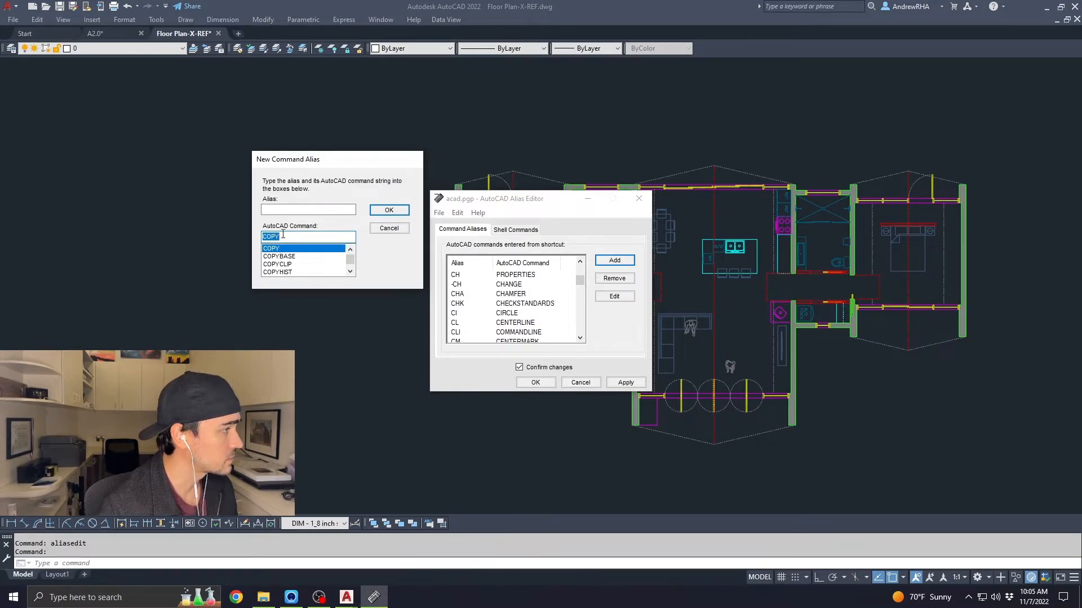
left_click(379, 206)
left_click(561, 336)
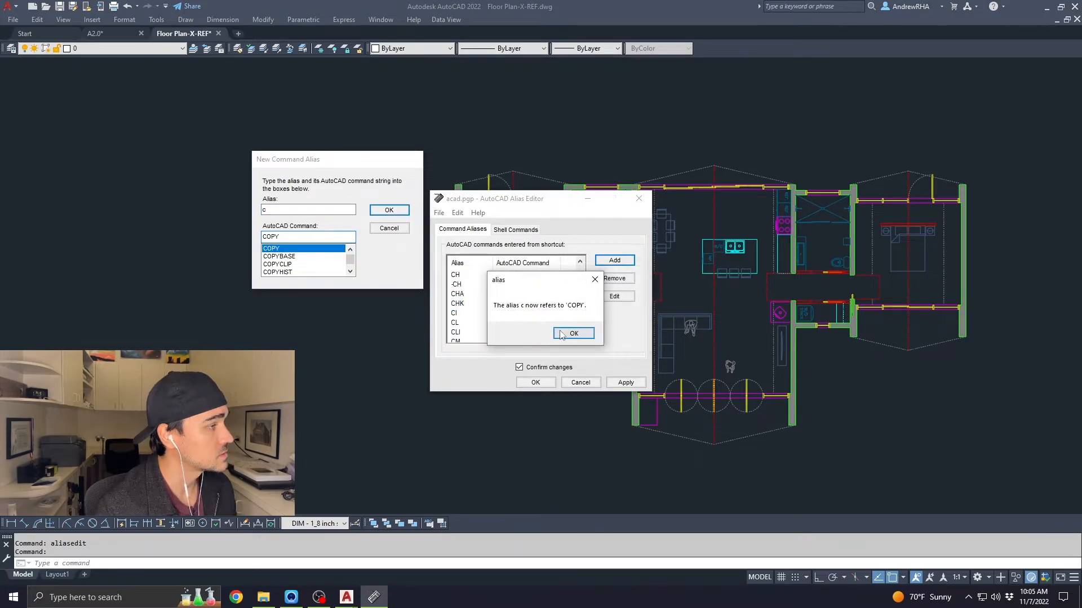
left_click(571, 334)
left_click(578, 338)
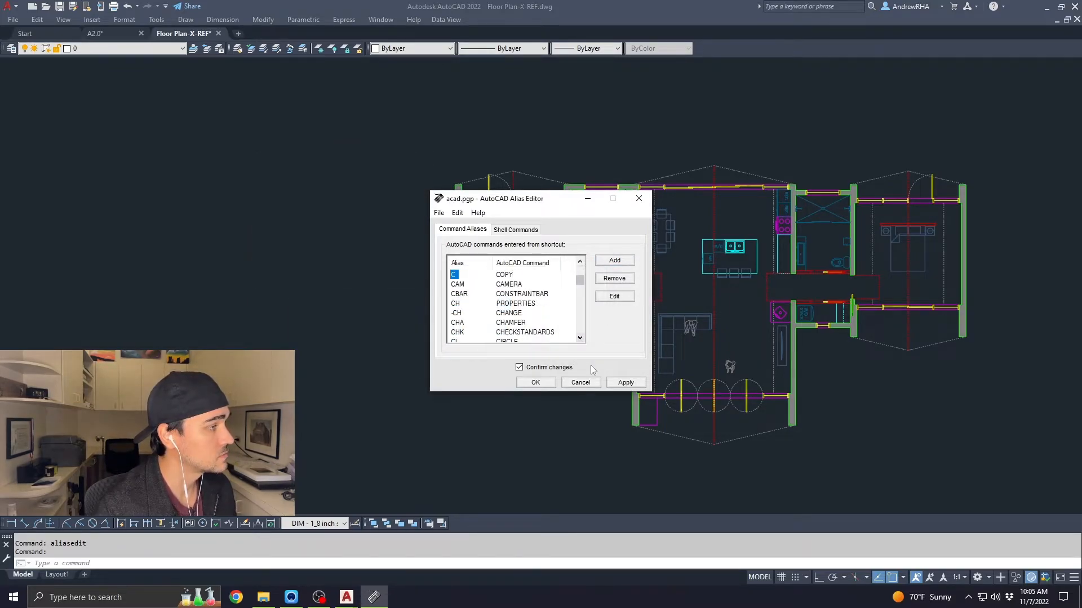
Save the edited command aliases to the current session and close the Alias Editor
left_click(536, 383)
left_click(536, 348)
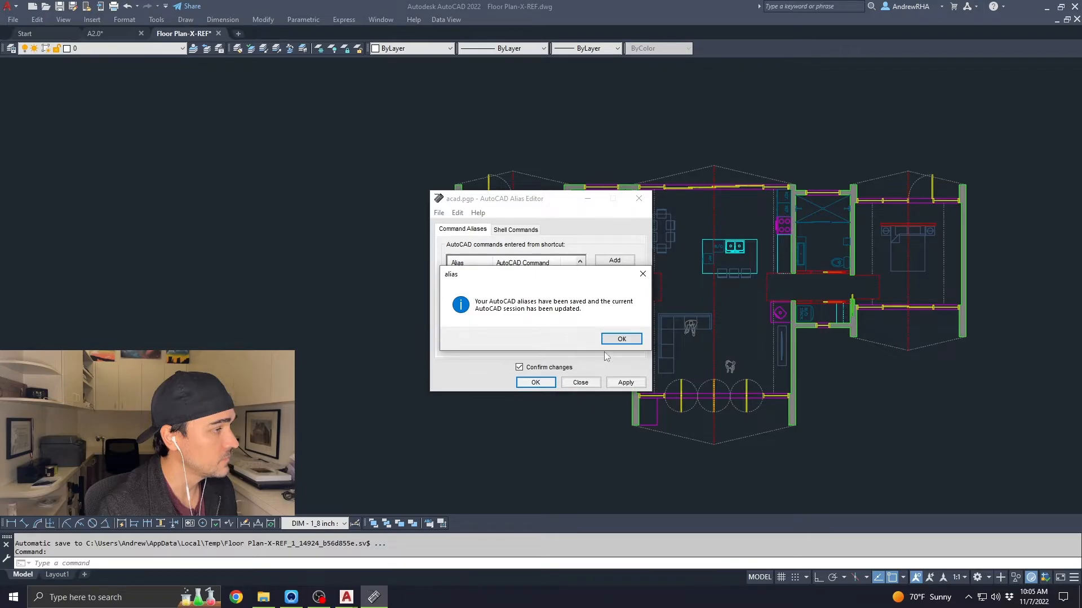
left_click(622, 338)
Try the alias C for the COPY command in the empty area beside the floor plan
middle_click_drag(400, 327, 388, 340)
key("Escape")
key("Escape")
type("c")
key("space")
left_click(360, 265)
left_click(304, 331)
key("Escape")
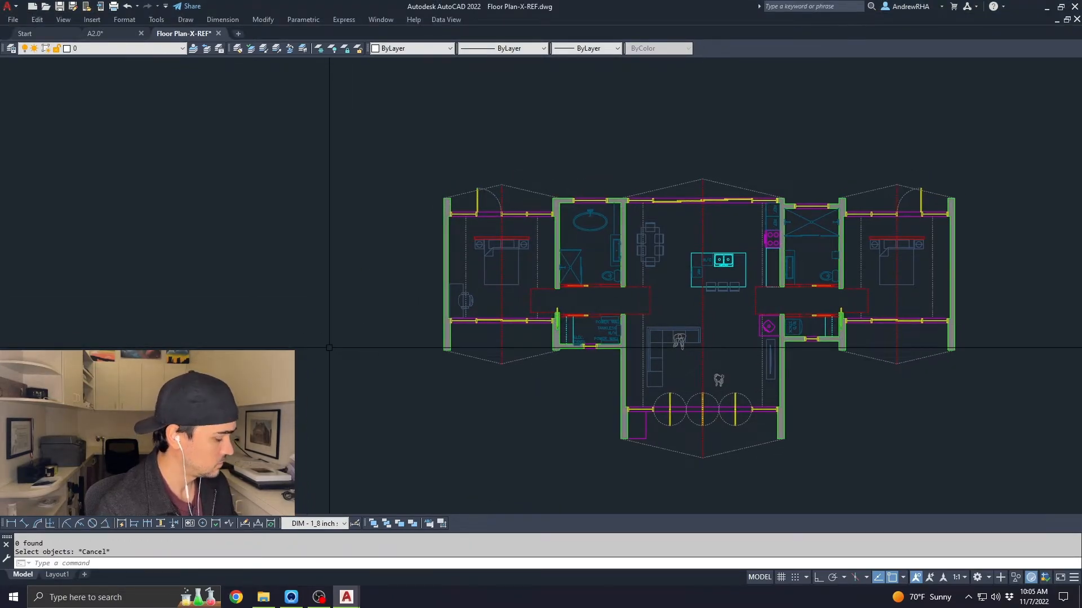
Draw three circles of different sizes in the empty area beside the floor plan, two of them nested
middle_click_drag(321, 334, 413, 318)
scroll(414, 317, "down", 3)
type("c")
key("space")
left_click(391, 260)
left_click(320, 295)
key("space")
left_click(259, 297)
left_click(209, 260)
left_click(235, 302)
left_click(227, 262)
key("space")
left_click(263, 295)
left_click(243, 267)
key("Escape")
key("Escape")
middle_click_drag(289, 292, 398, 307)
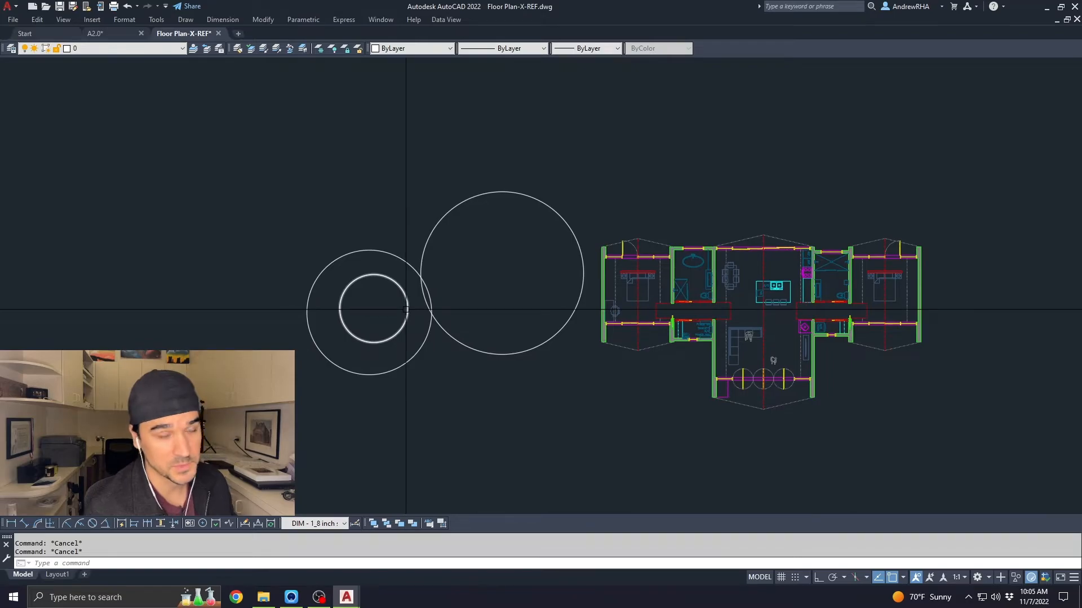
Copy a drawn circle to several positions in the empty area using the alias C
type("co")
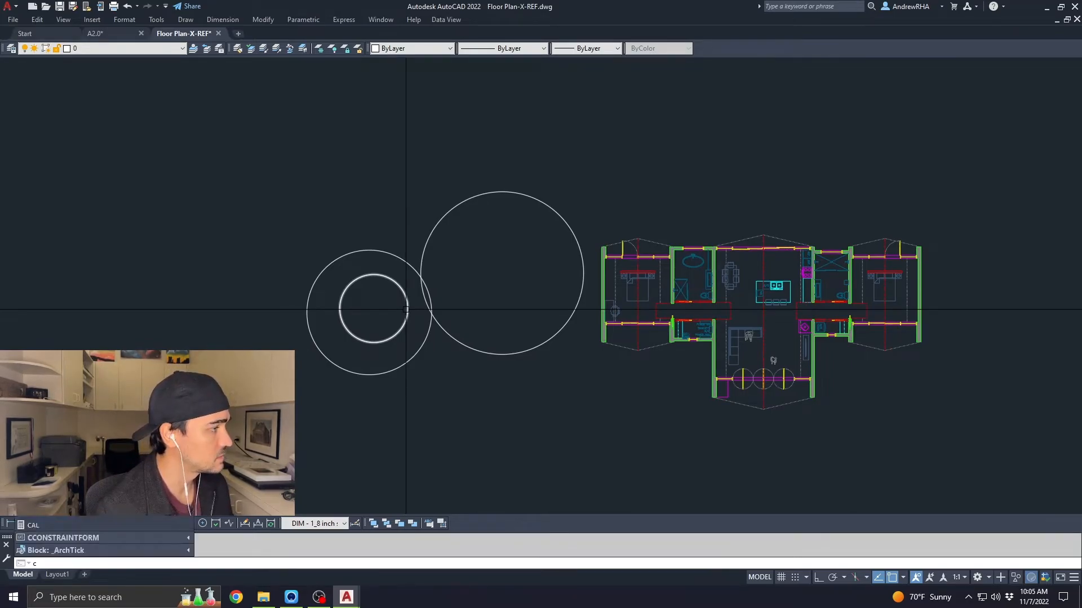
key("space")
left_click(393, 255)
key("space")
left_click(385, 301)
left_click(269, 200)
left_click(472, 138)
left_click(568, 147)
left_click(480, 284)
left_click(563, 271)
left_click(325, 341)
left_click(494, 420)
left_click(416, 147)
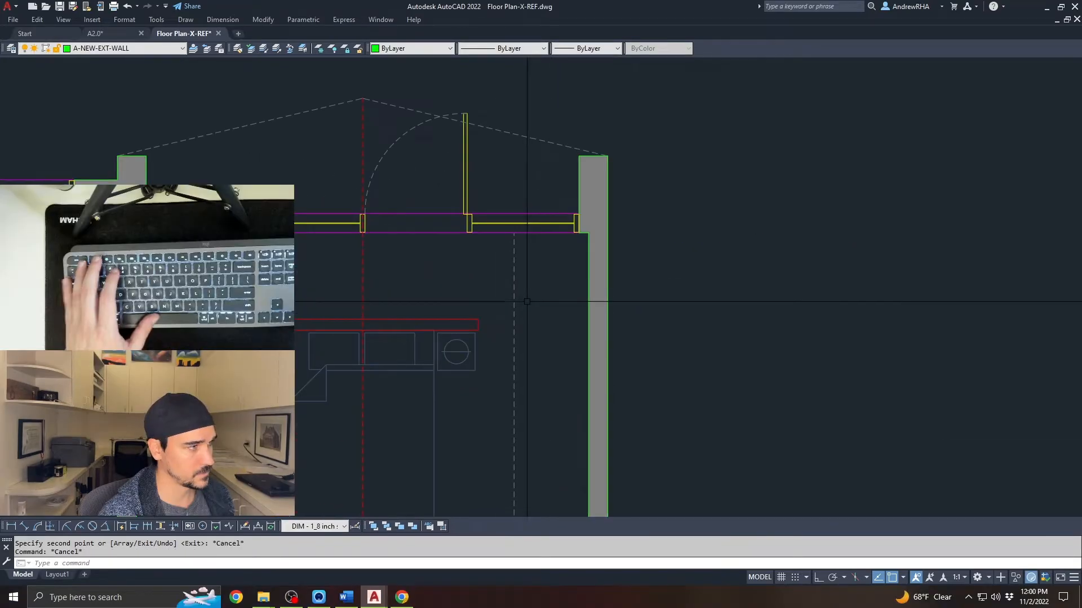
Copy the shower fixture within the bathroom beside the kitchen and twice into the shower of the bathroom with the bathtub
middle_click_drag(240, 260, 349, 261)
scroll(343, 215, "up", 3)
scroll(344, 214, "up", 2)
middle_click_drag(343, 214, 525, 293)
left_click(449, 245)
left_click(399, 321)
type("co")
key("space")
left_click(408, 315)
left_click(559, 272)
scroll(524, 311, "down", 2)
middle_click_drag(445, 321, 843, 235)
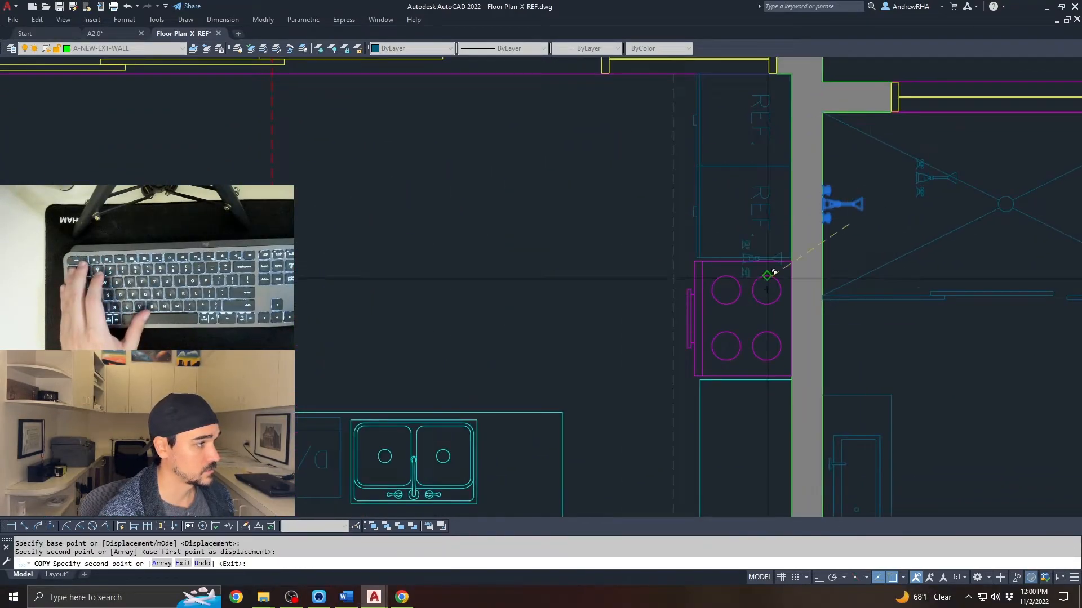
scroll(643, 282, "down", 4)
middle_click_drag(317, 348, 649, 296)
scroll(619, 304, "up", 2)
left_click(411, 333)
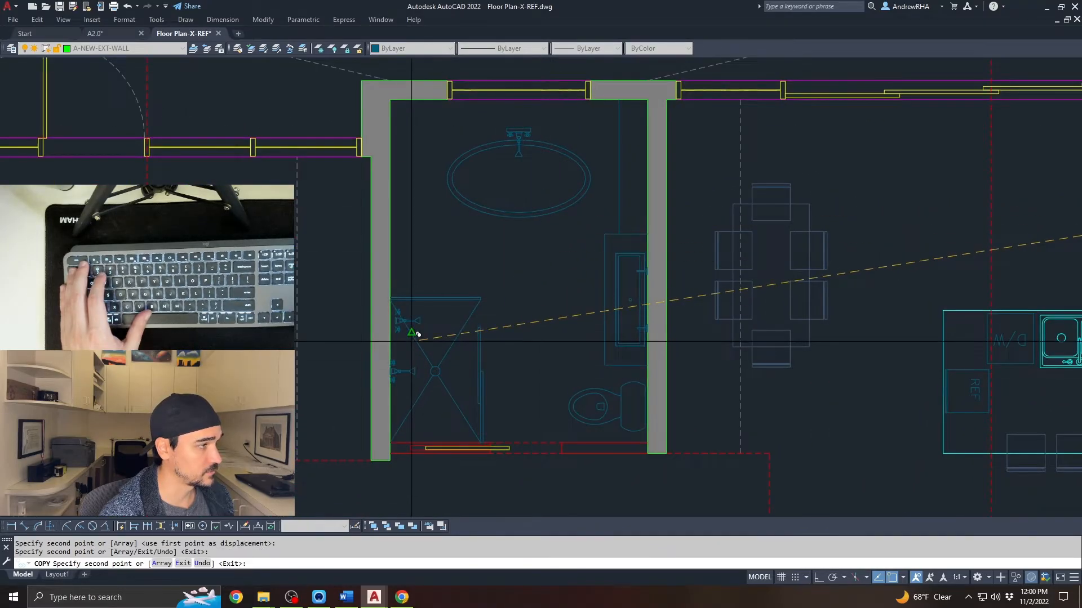
left_click(425, 430)
key("Escape")
key("Escape")
left_click(584, 234)
left_click(502, 102)
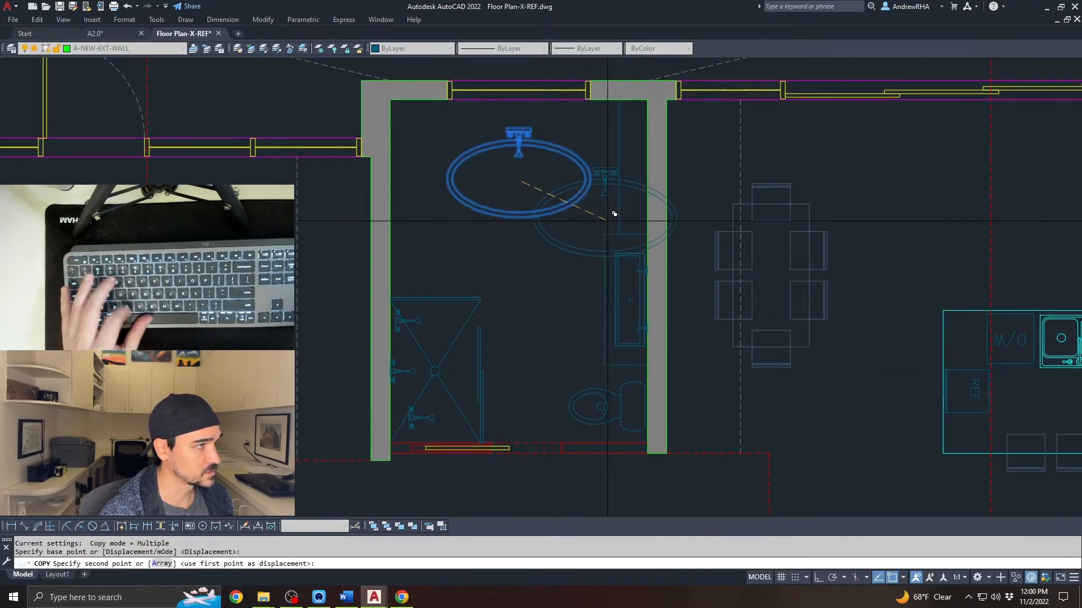
scroll(603, 208, "down", 4)
scroll(646, 273, "up", 4)
key("Escape")
Erase the extra shower fixture copied into the bathroom beside the kitchen
scroll(643, 226, "up", 2)
left_click(694, 258)
left_click(597, 304)
type("e")
scroll(580, 161, "up", 4)
left_click(540, 177)
type("e")
key("Return")
scroll(896, 265, "down", 4)
key("Escape")
Erase the copied shower fixture from the shower in the bathroom with the bathtub
scroll(466, 280, "up", 5)
left_click(338, 281)
left_click(284, 244)
type("d")
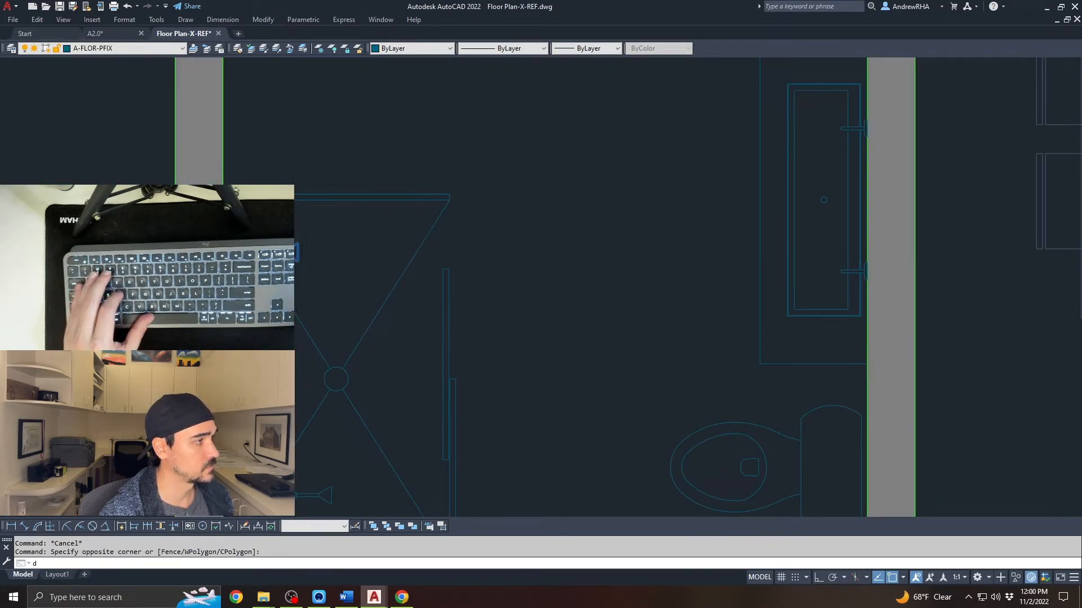
key("Escape")
key("Escape")
key("Escape")
left_click(333, 276)
left_click(285, 248)
type("e")
scroll(305, 269, "down", 3)
key("Escape")
key("Escape")
scroll(350, 314, "down", 4)
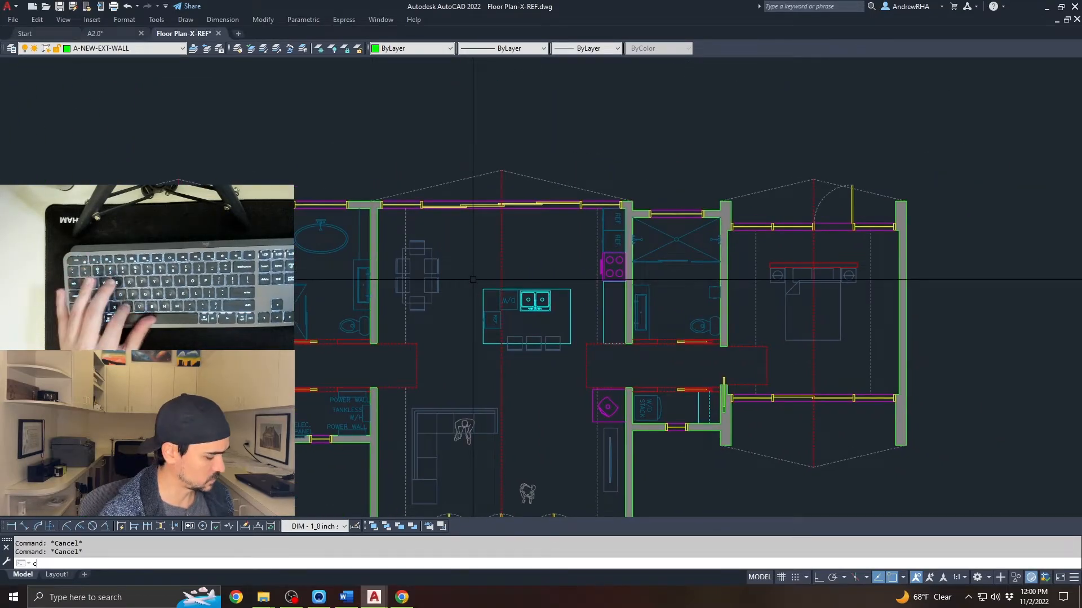
key("Escape")
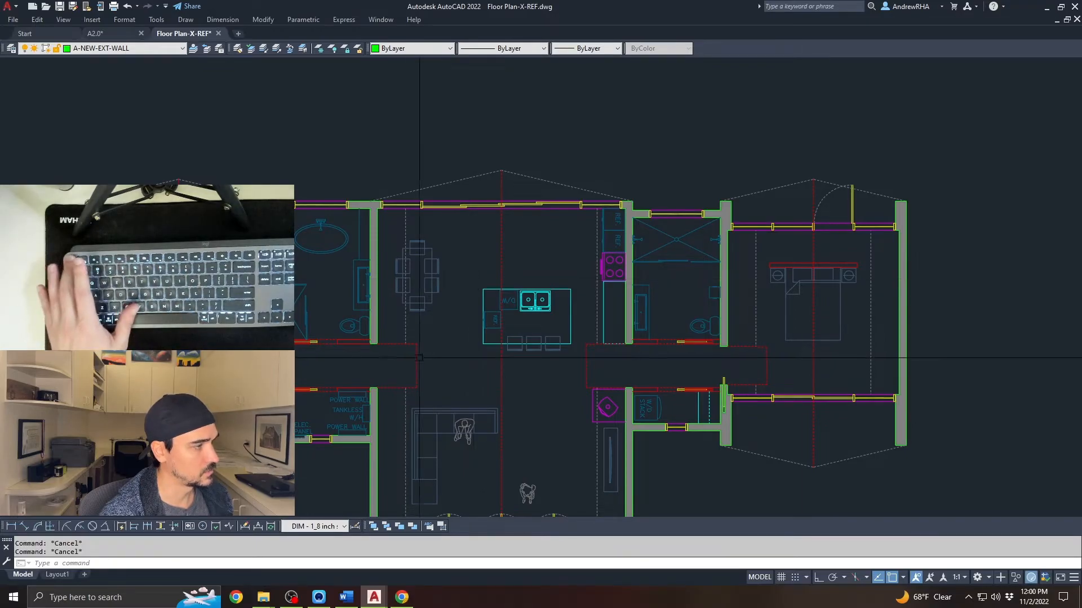
Open the Alias Editor, save the command aliases to the current session and close the editor
scroll(328, 367, "down", 2)
middle_click_drag(324, 372, 865, 256)
middle_click_drag(532, 295, 531, 389)
left_click(618, 481)
left_click(315, 141)
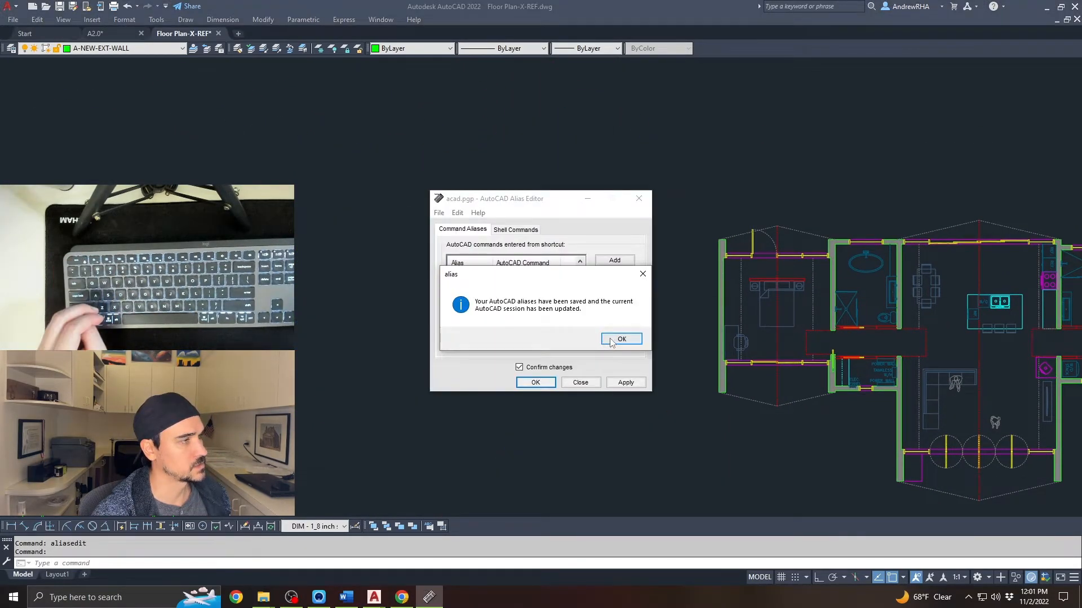
left_click(620, 340)
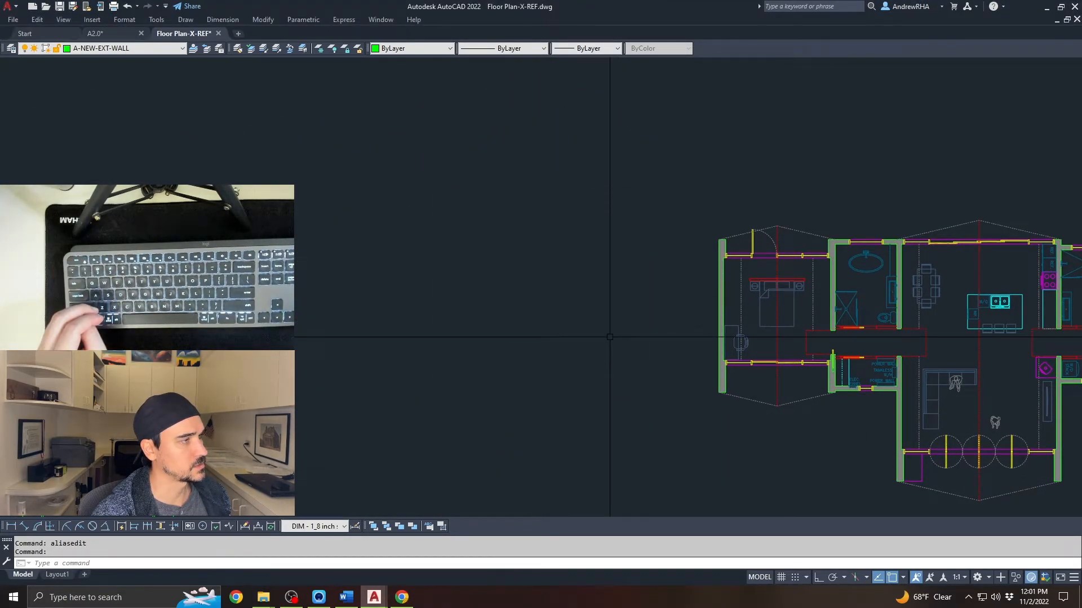
Draw three overlapping circles in the empty area beside the floor plan using the alias CI
key("Escape")
type("ci")
key("space")
left_click(484, 300)
left_click(411, 347)
key("space")
left_click(506, 309)
left_click(471, 344)
key("space")
left_click(582, 386)
left_click(528, 418)
key("space")
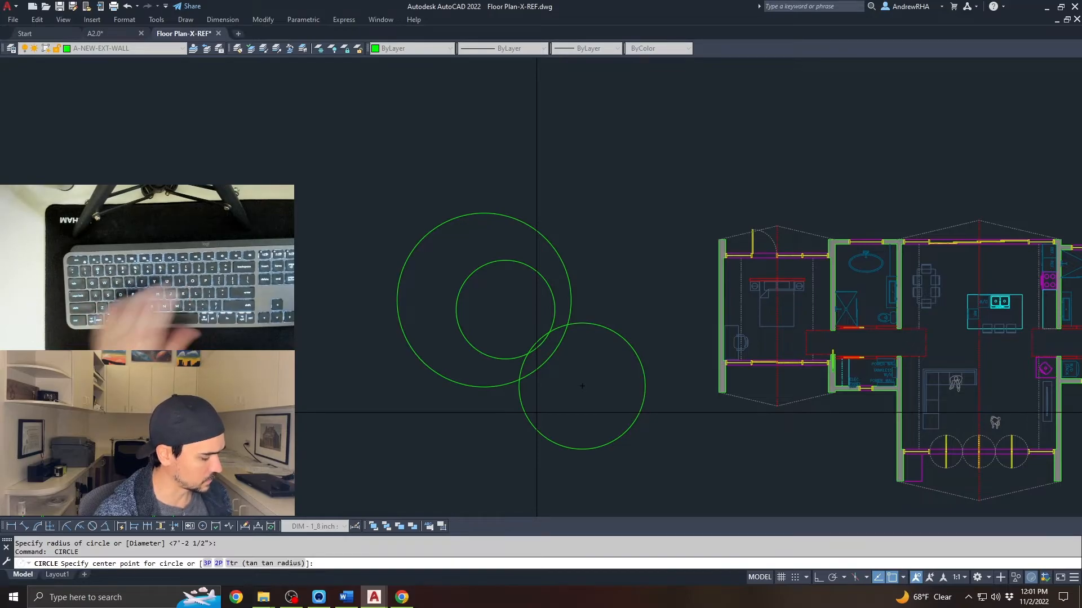
key("Escape")
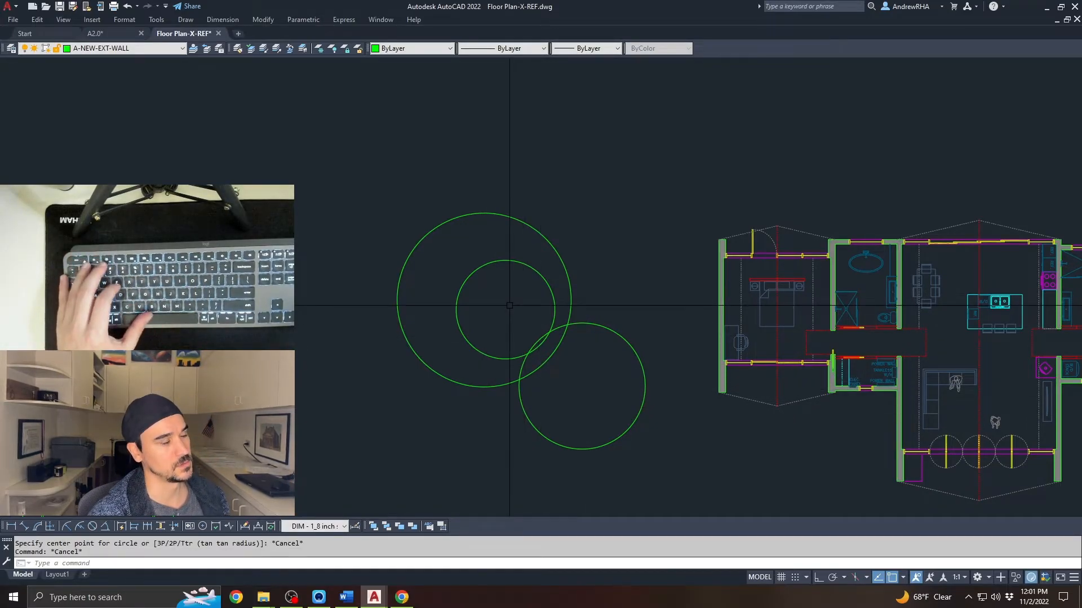
Erase the three overlapping circles beside the floor plan
left_click(602, 235)
left_click(475, 392)
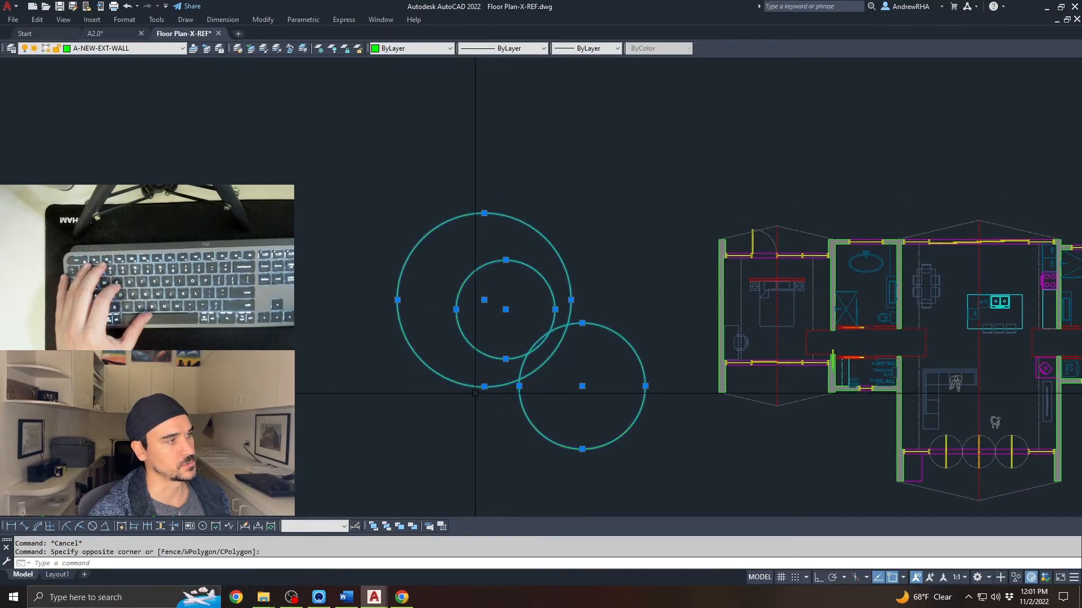
type("e")
key("space")
key("Escape")
scroll(476, 381, "down", 2)
middle_click_drag(475, 381, 240, 317)
scroll(549, 301, "up", 4)
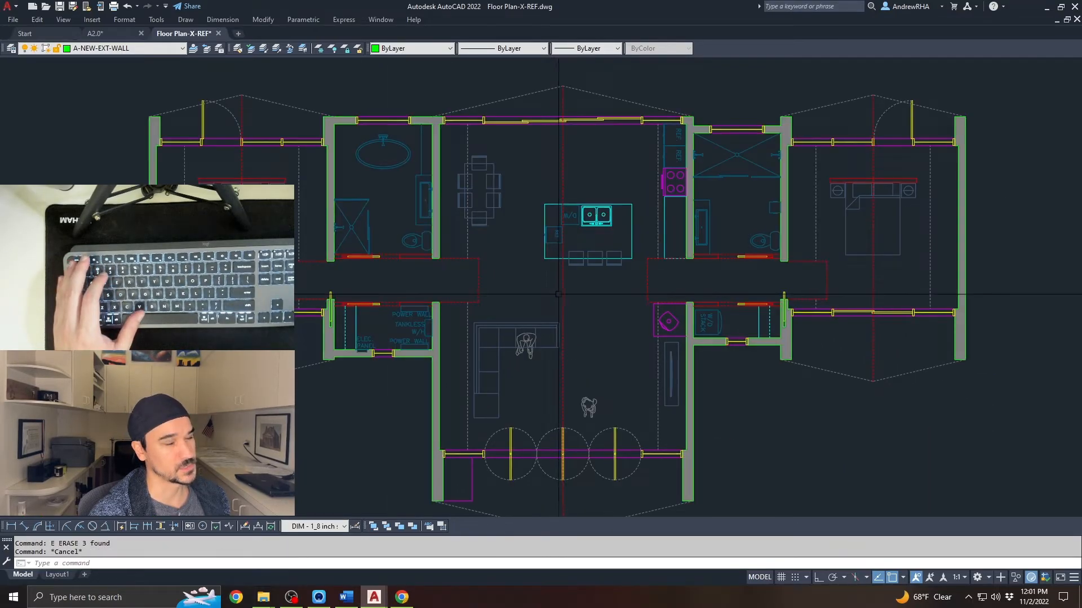
scroll(583, 289, "down", 2)
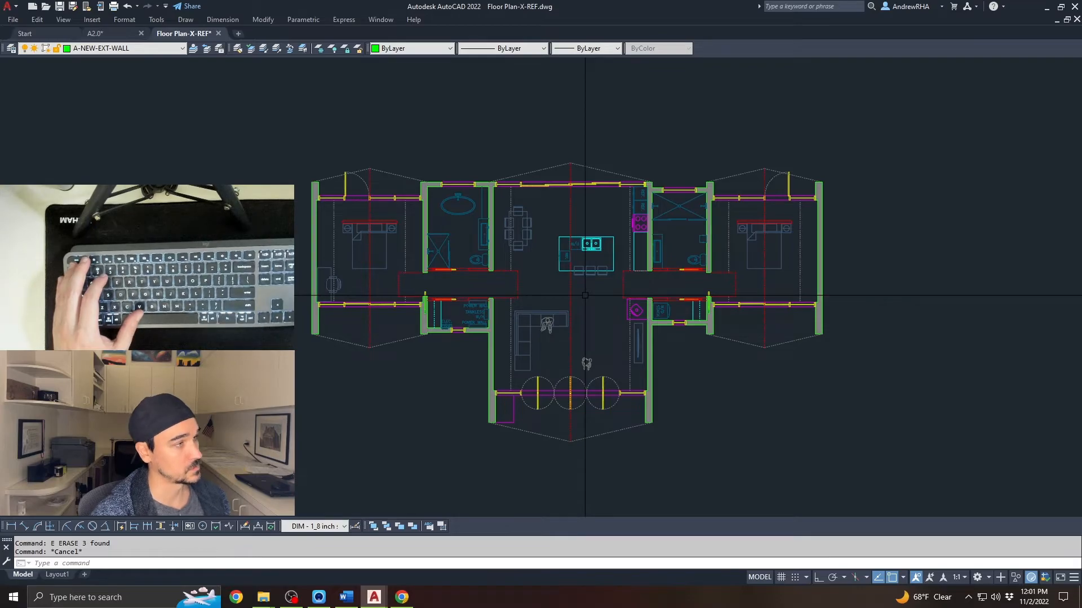
middle_click_drag(586, 297, 622, 317)
scroll(571, 313, "up", 2)
scroll(458, 321, "down", 2)
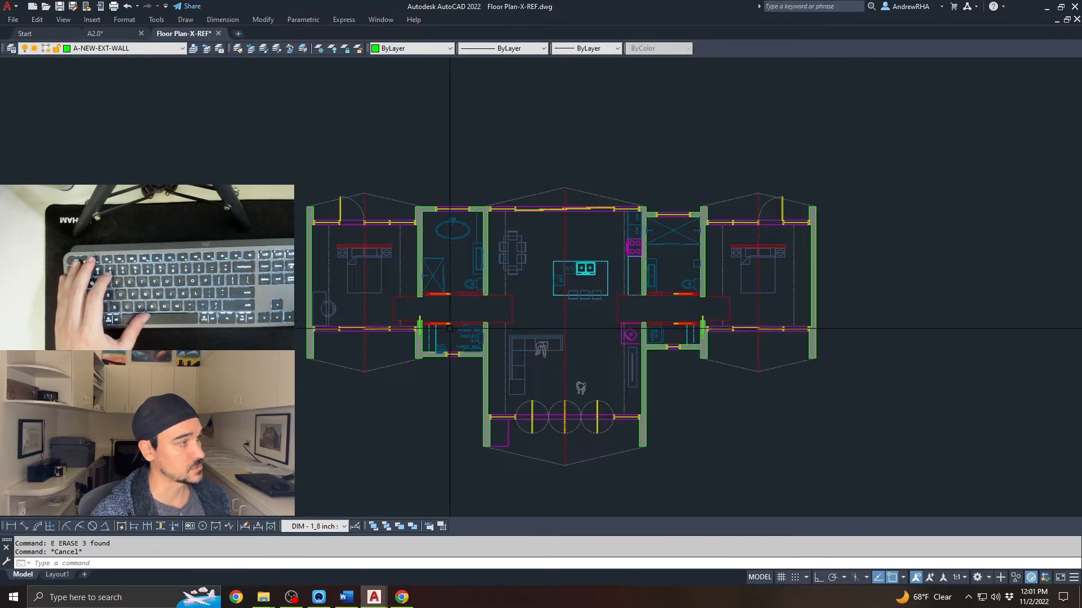
middle_click_drag(42, 313, 422, 297)
scroll(423, 297, "down", 2)
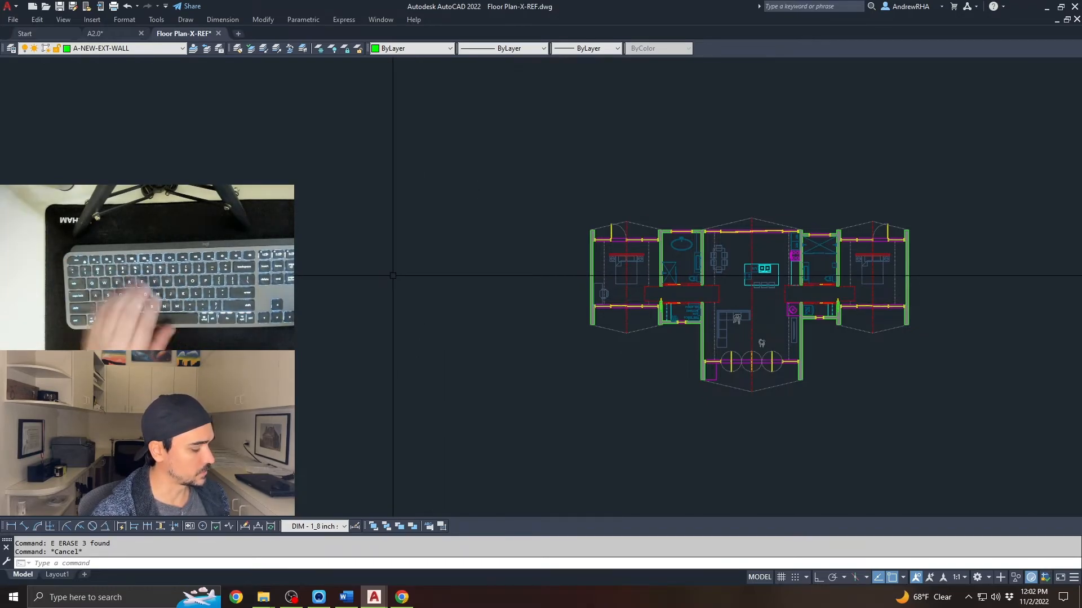
type("m")
key("Return")
key("Escape")
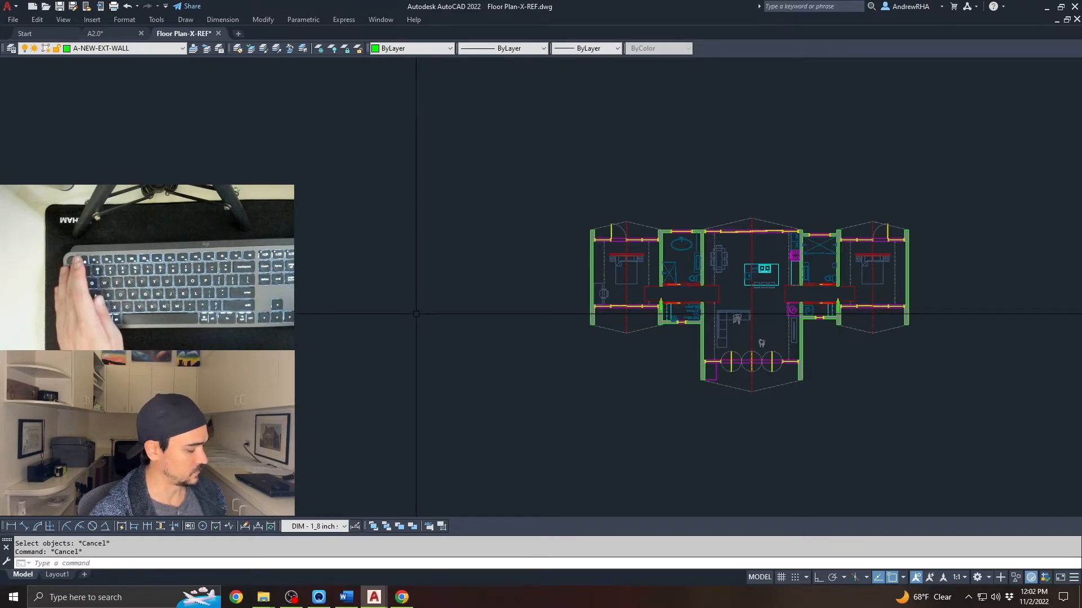
key("Escape")
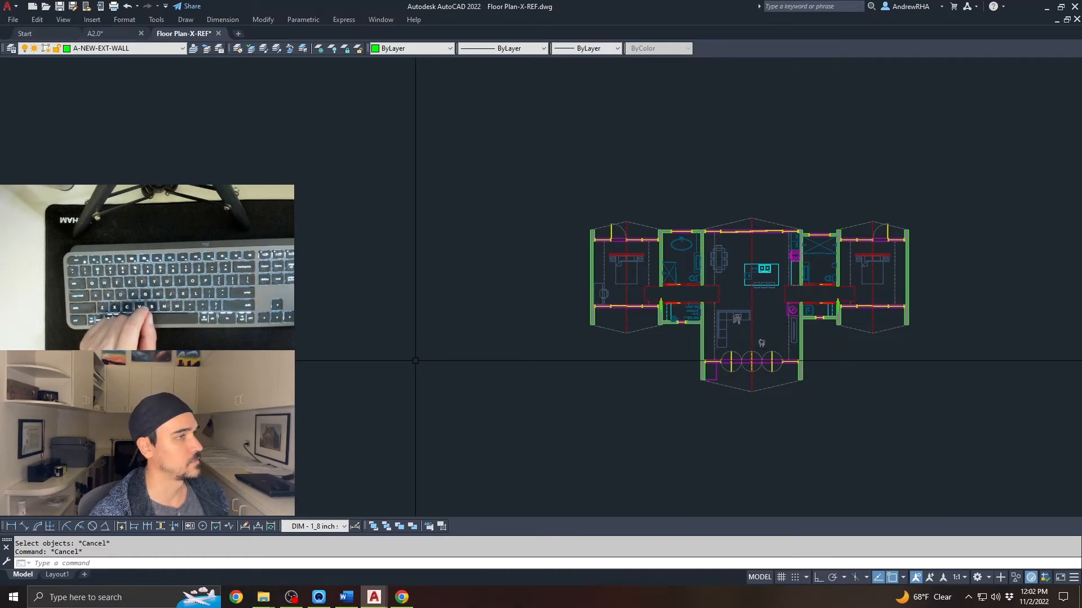
scroll(410, 349, "up", 2)
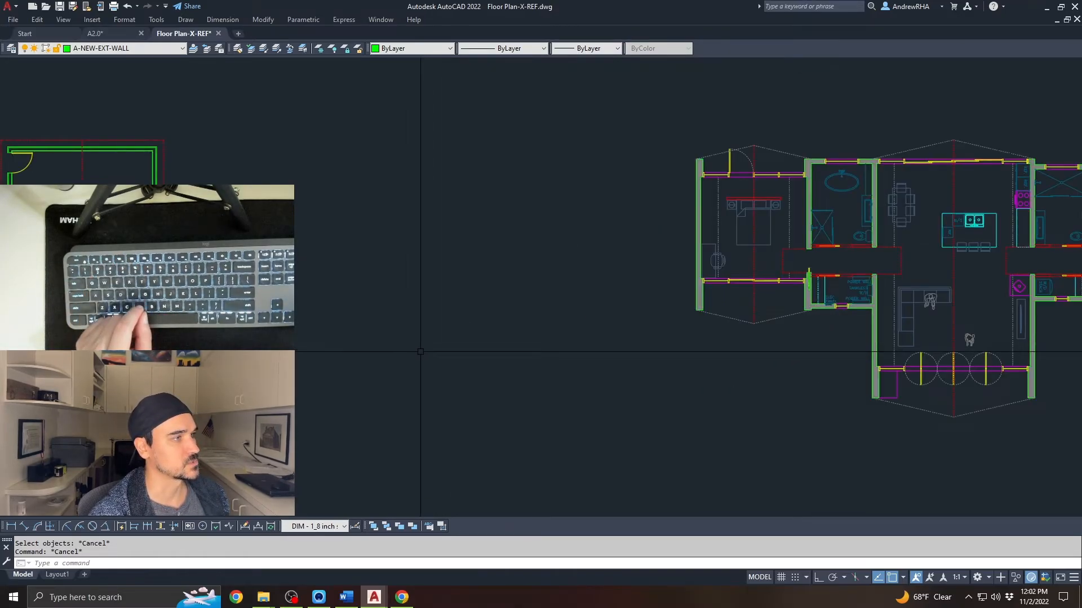
scroll(451, 326, "down", 3)
scroll(445, 323, "up", 3)
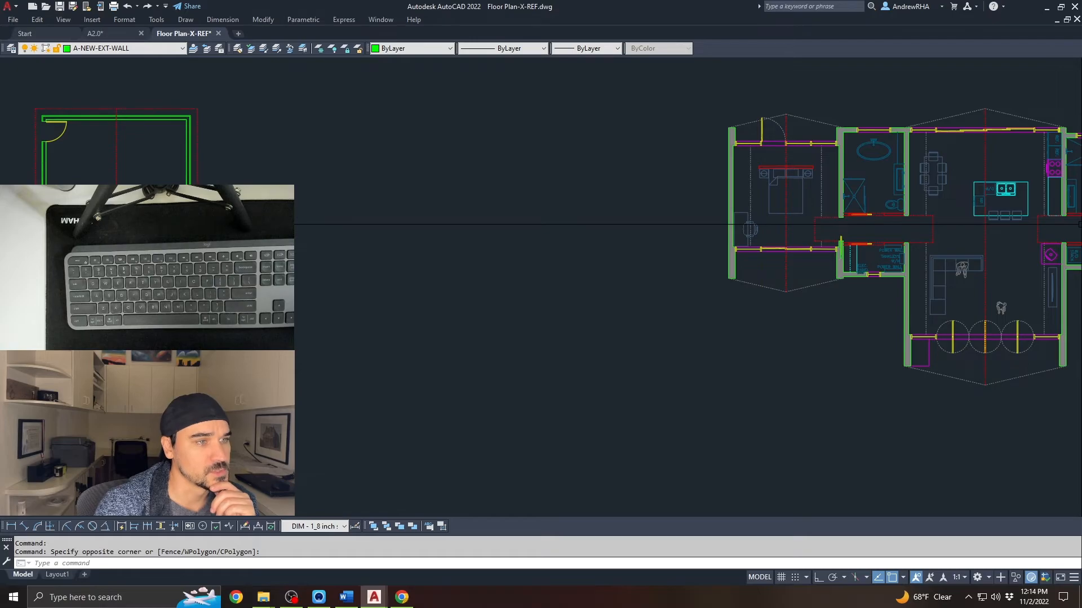
mouse_move(1077, 342)
left_mouse_down()
mouse_move(333, 206)
mouse_move(264, 221)
mouse_move(253, 234)
mouse_move(1081, 244)
mouse_move(551, 190)
mouse_move(294, 287)
mouse_move(1081, 288)
left_mouse_up()
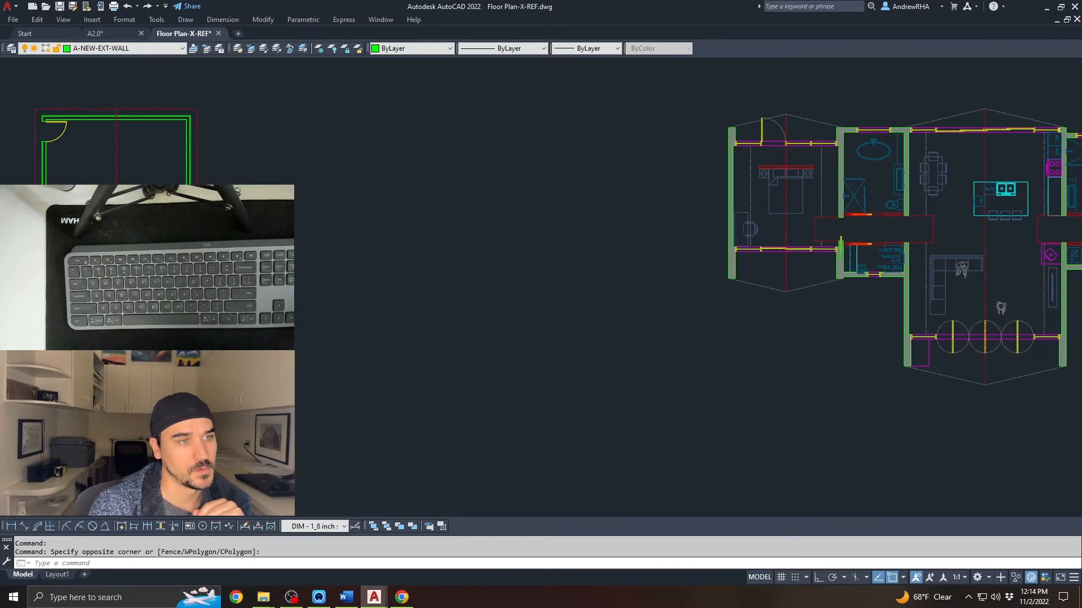
left_click(667, 309)
left_click(662, 319)
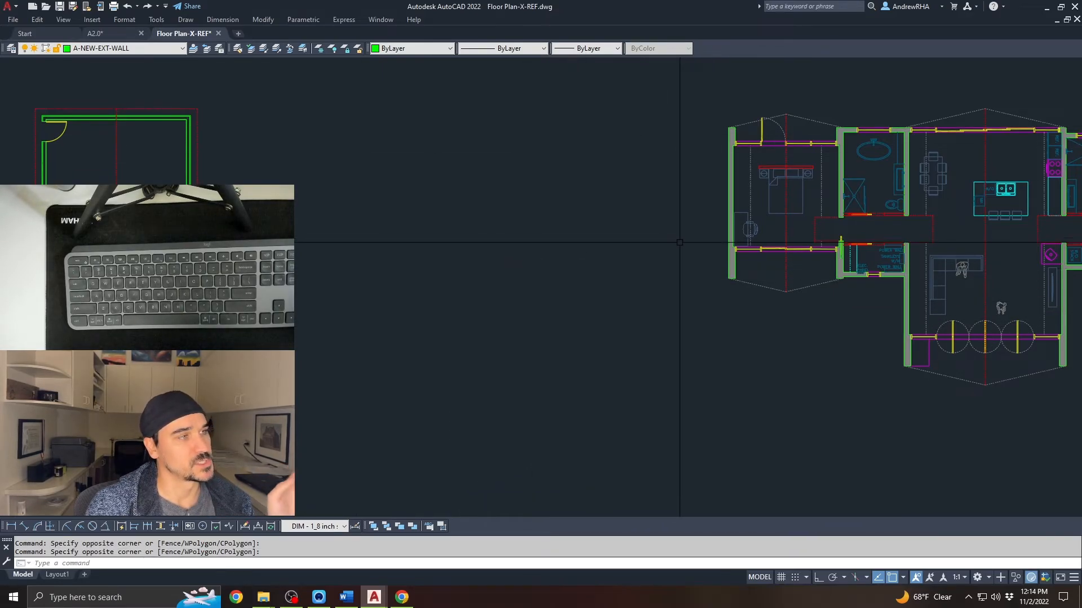
scroll(676, 254, "down", 1)
Switch to the A2.0 drawing
left_click(94, 33)
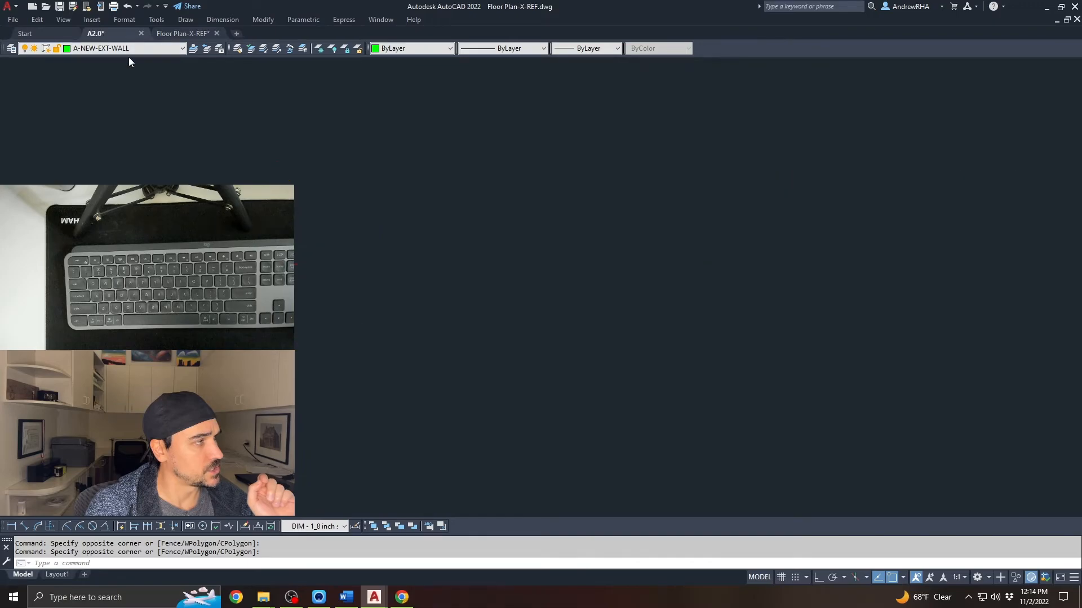